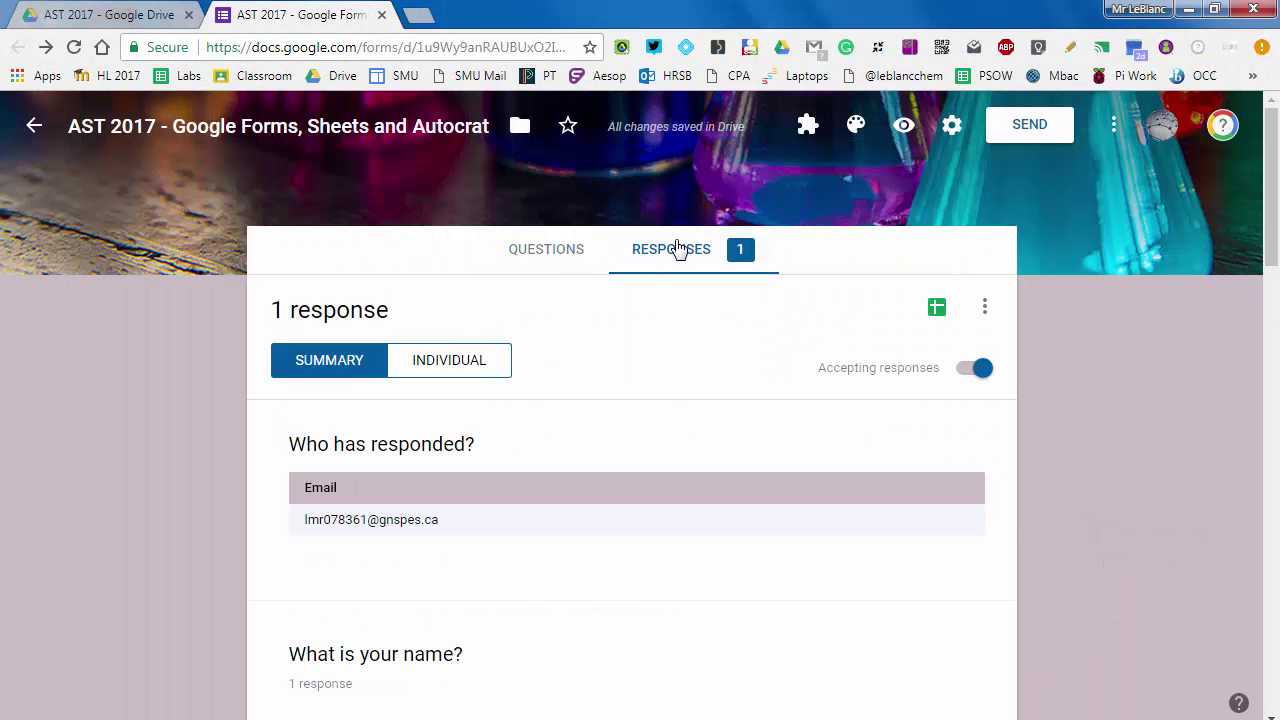
Step: Scroll the form's Responses summary, which shows 1 recorded response
mouse_move(1265, 225)
mouse_down()
mouse_move(1270, 480)
mouse_move(1267, 201)
mouse_up()
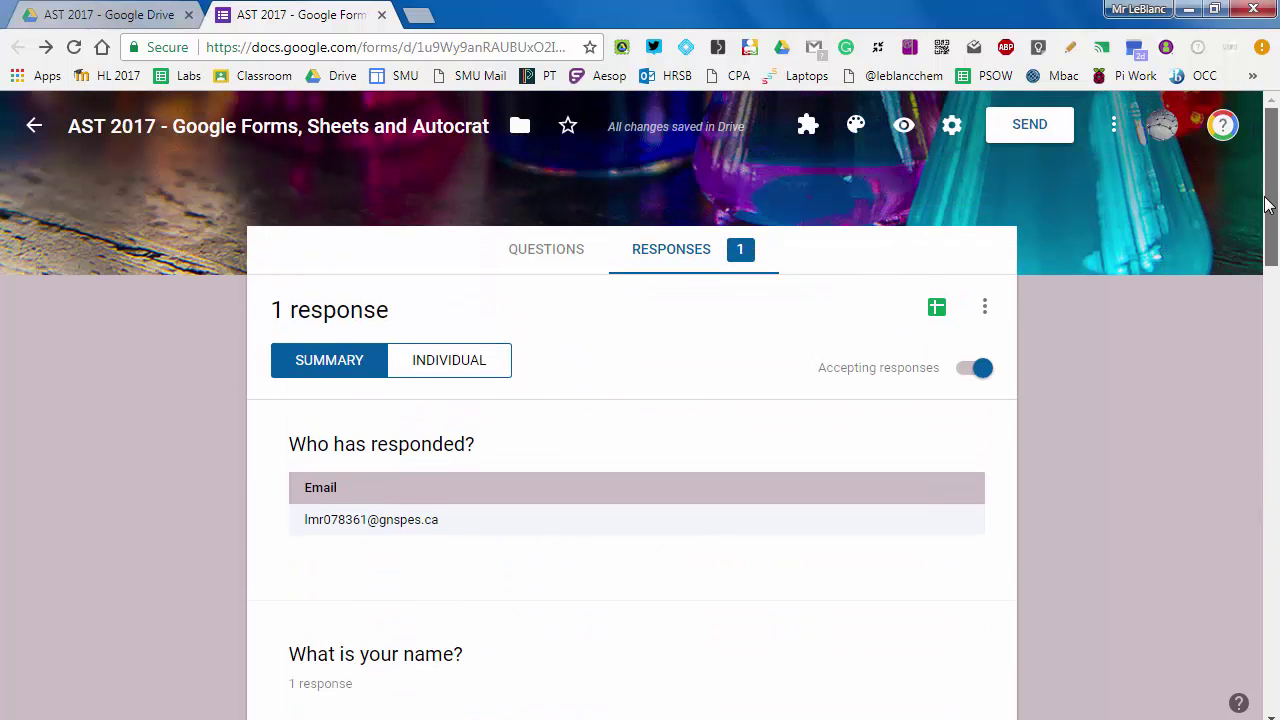
Step: Send the form responses to a newly created spreadsheet and open it
click(937, 309)
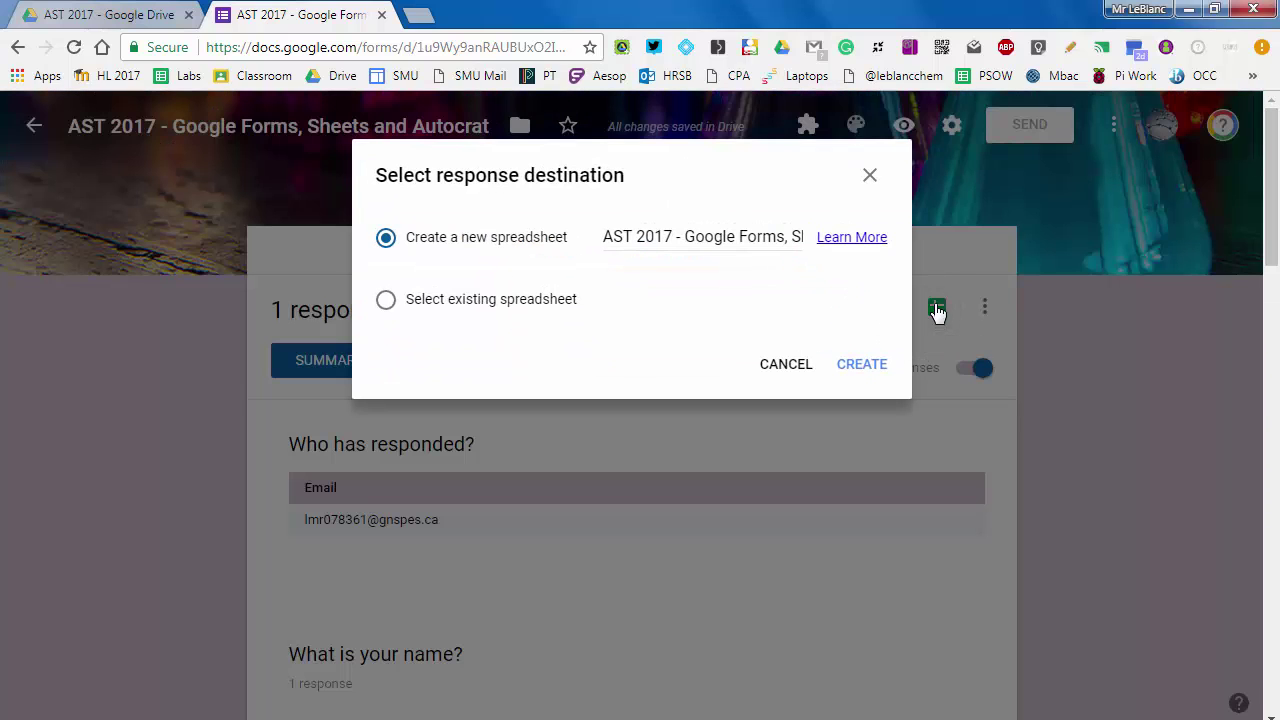
click(879, 368)
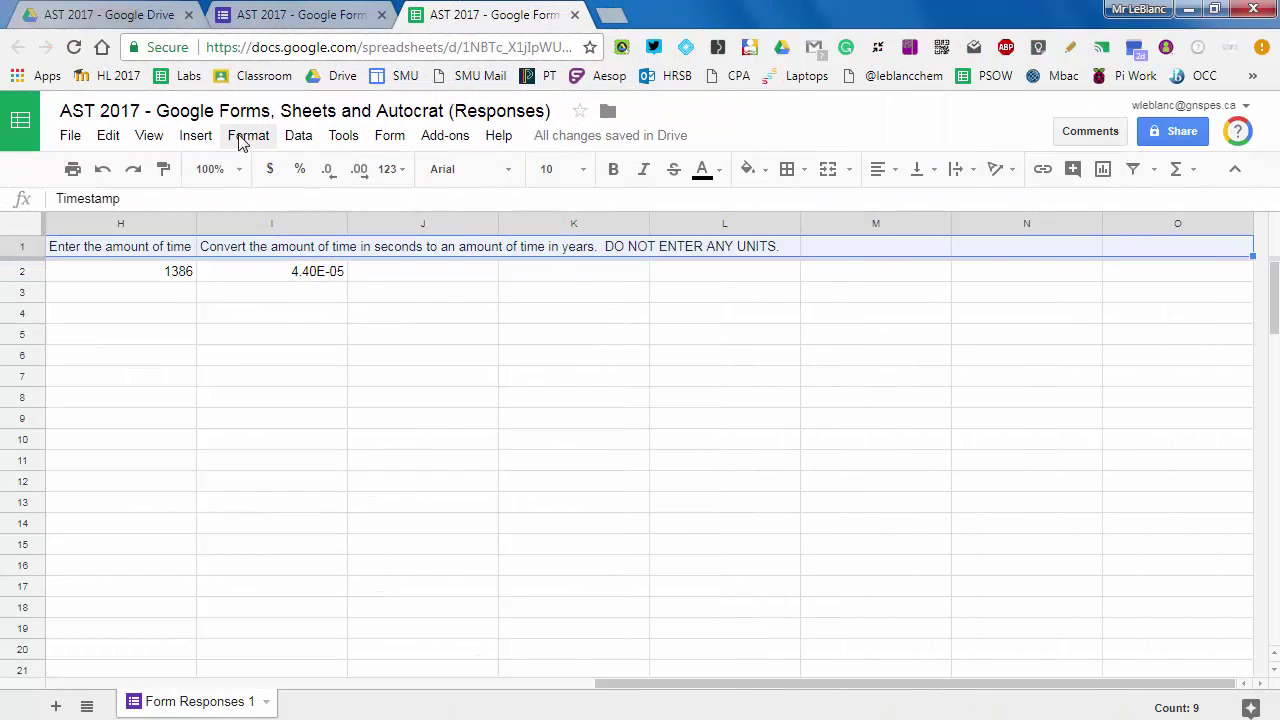
Step: Turn on text wrapping for the header row
click(245, 137)
mouse_move(430, 456)
click(490, 457)
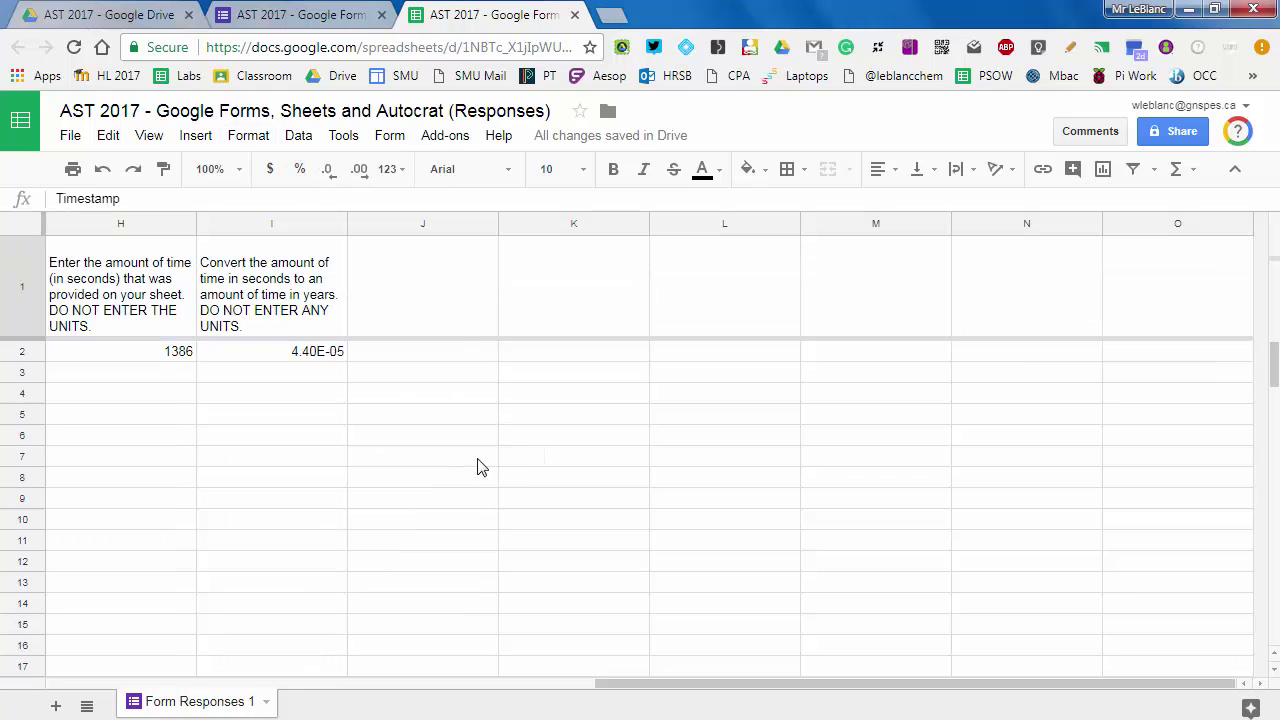
Step: Copy the question headers C1:I1 and paste them at K1 and again at S1
click(533, 310)
scroll(533, 310, left, 5)
key(shift+space)
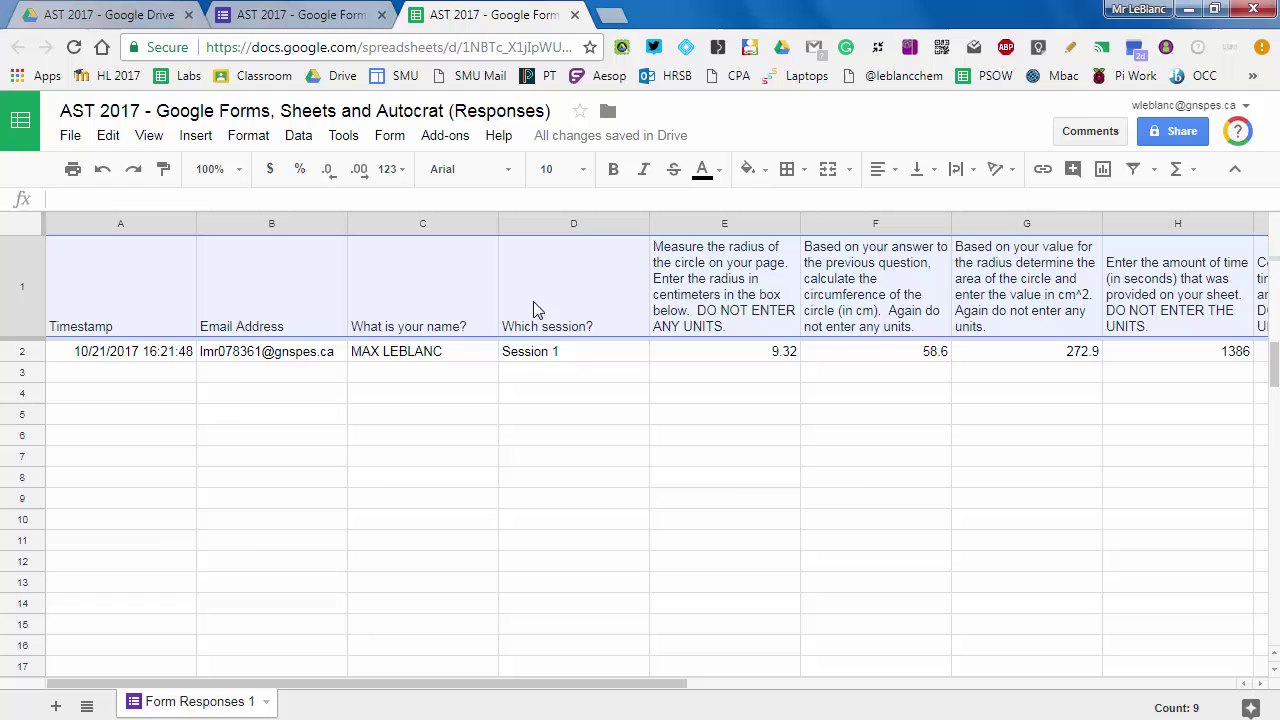
key(shift+Right)
key(shift+Right)
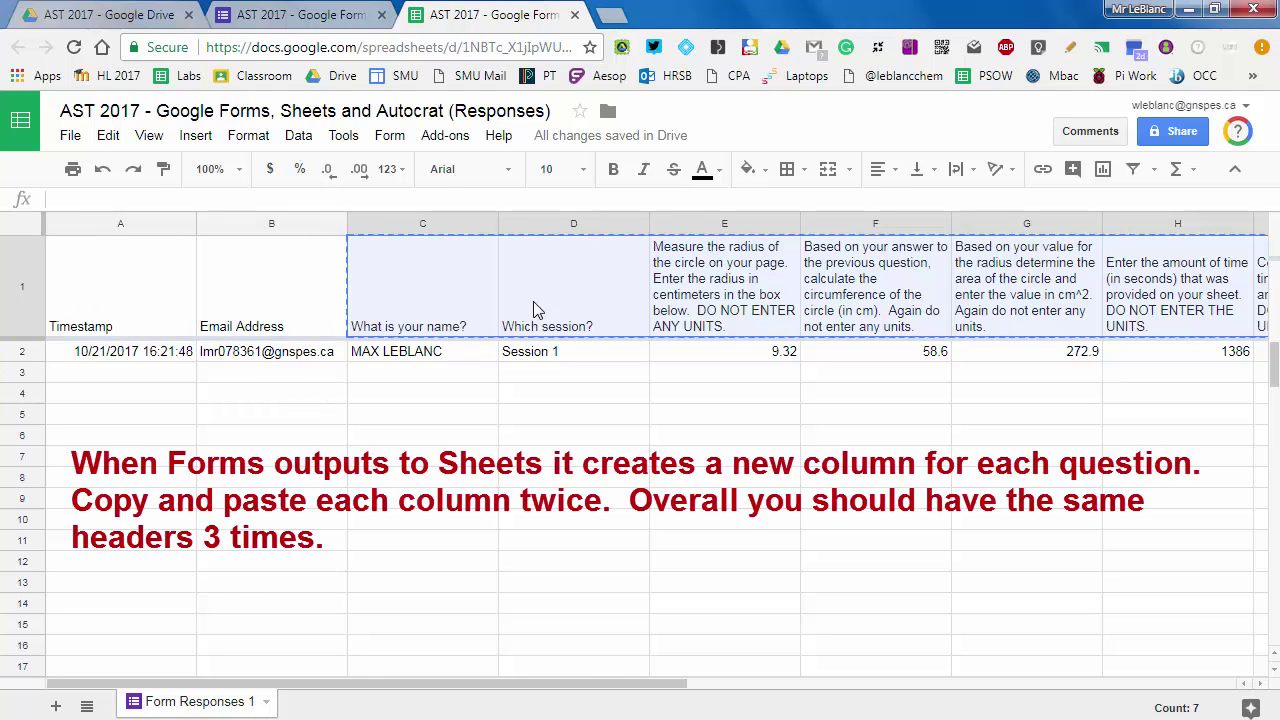
key(Right)
key(Right)
key(Right)
key(Right)
key(Left)
key(Left)
key(Left)
key(Left)
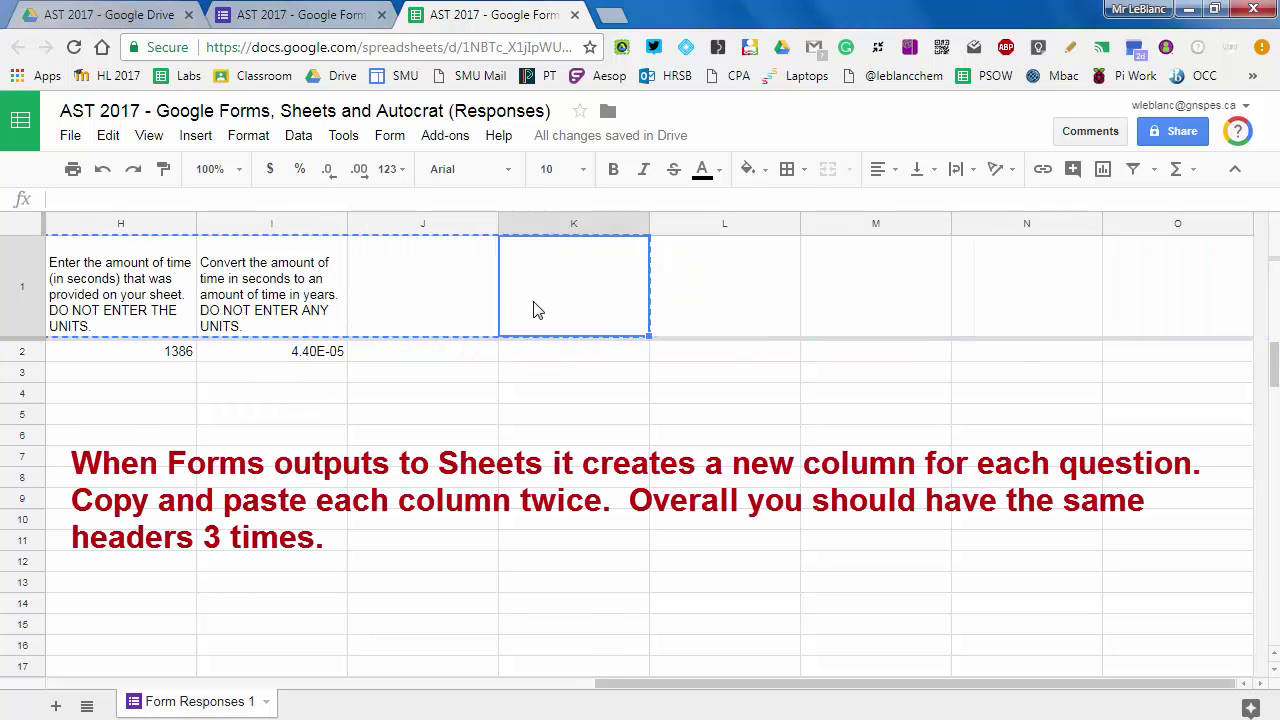
key(ctrl+v)
key(Right)
key(Right)
key(Right)
key(Right)
key(Right)
key(Right)
key(Right)
key(Right)
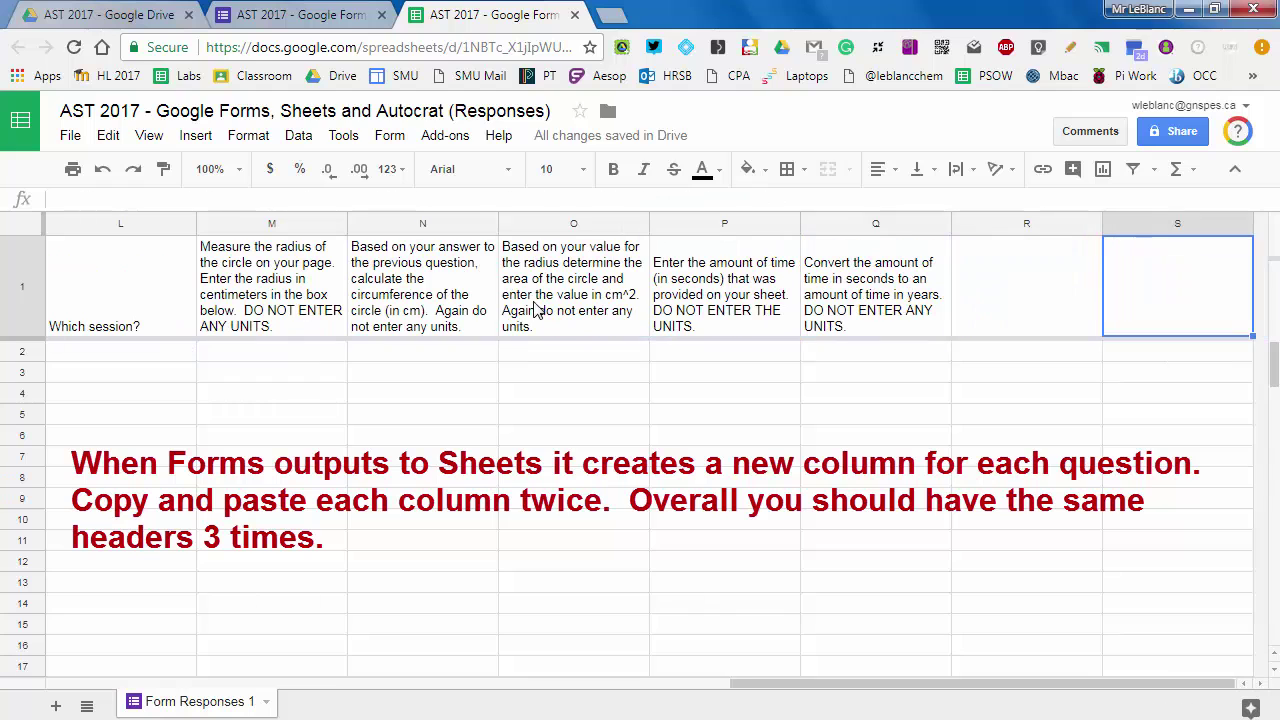
key(ctrl+v)
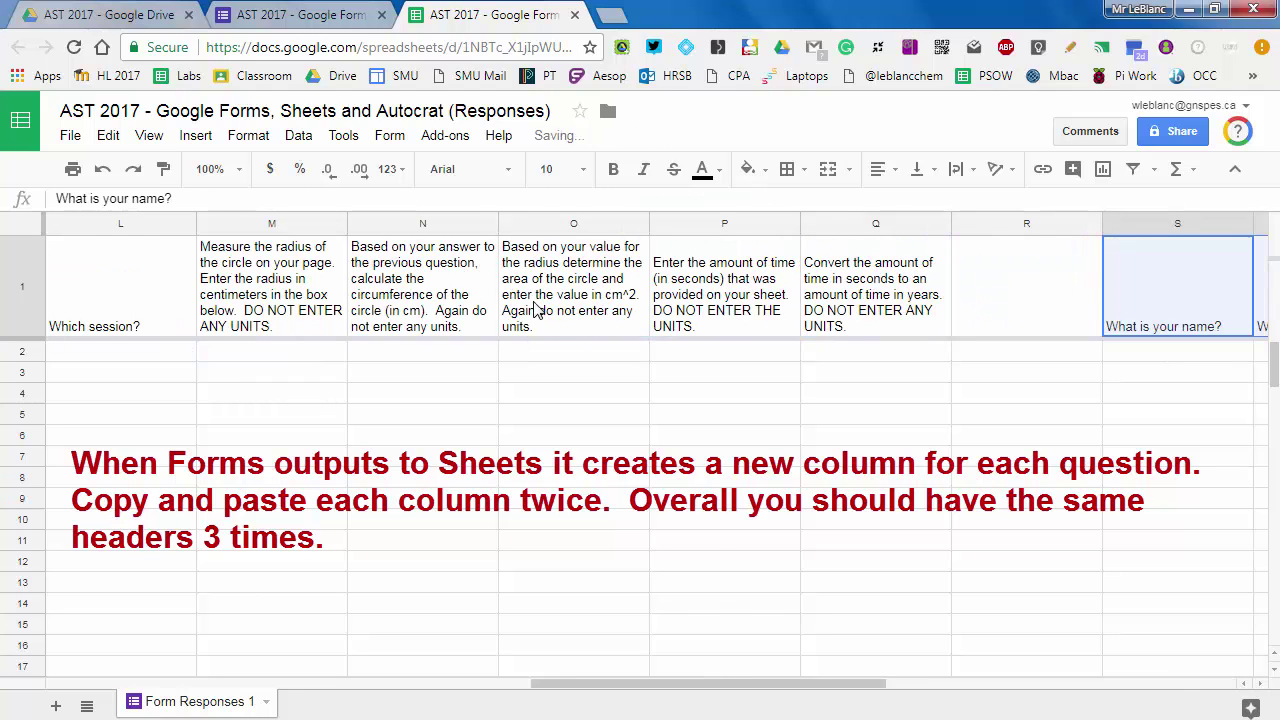
Step: Shift the third header set one column right and enter 'Score' in T1
key(Right)
key(shift+Right)
key(shift+Right)
key(shift+Right)
key(shift+Right)
key(shift+Right)
key(shift+Right)
key(shift+Right)
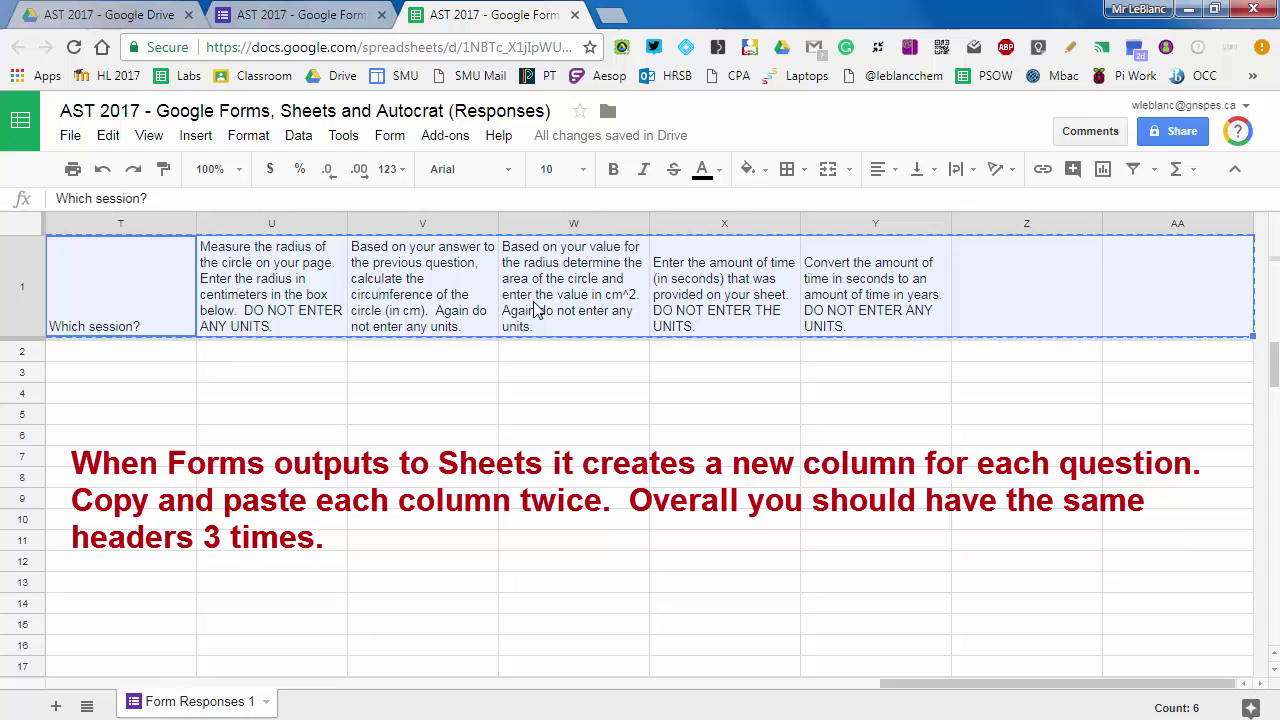
key(ctrl+c)
key(Left)
key(Right)
key(Right)
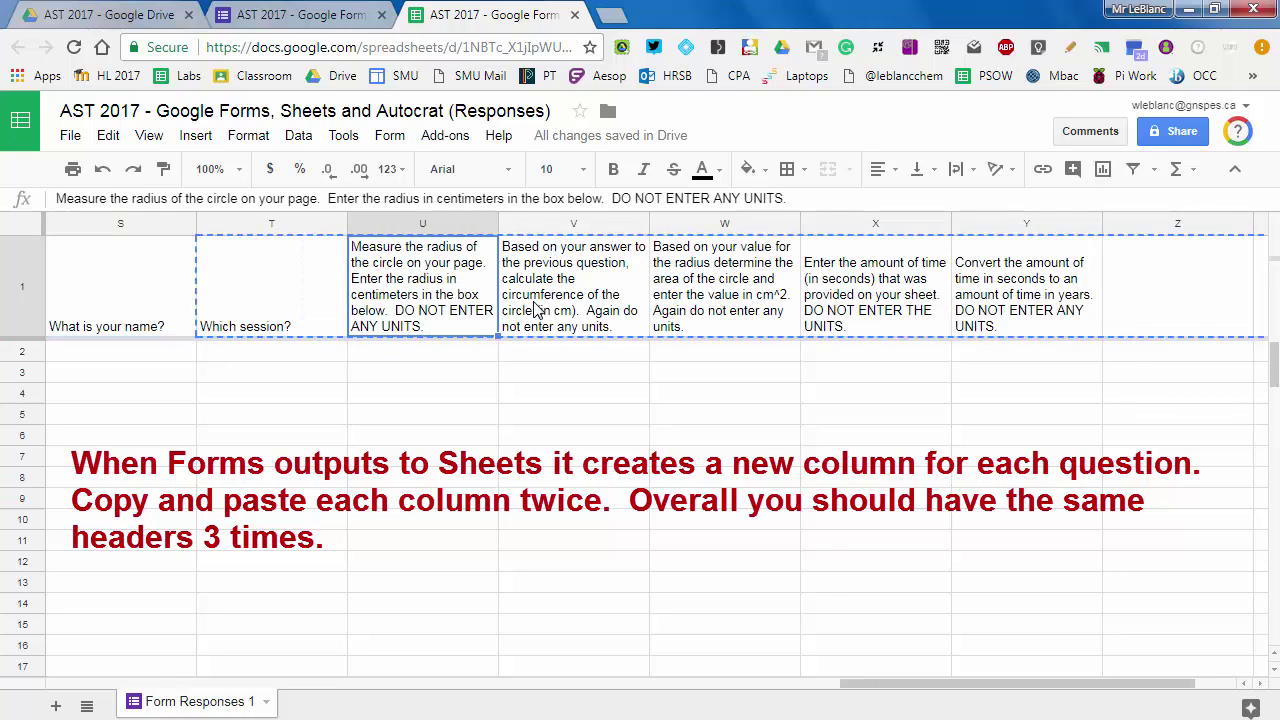
key(ctrl+v)
key(Left)
key(Delete)
text(Score)
key(Return)
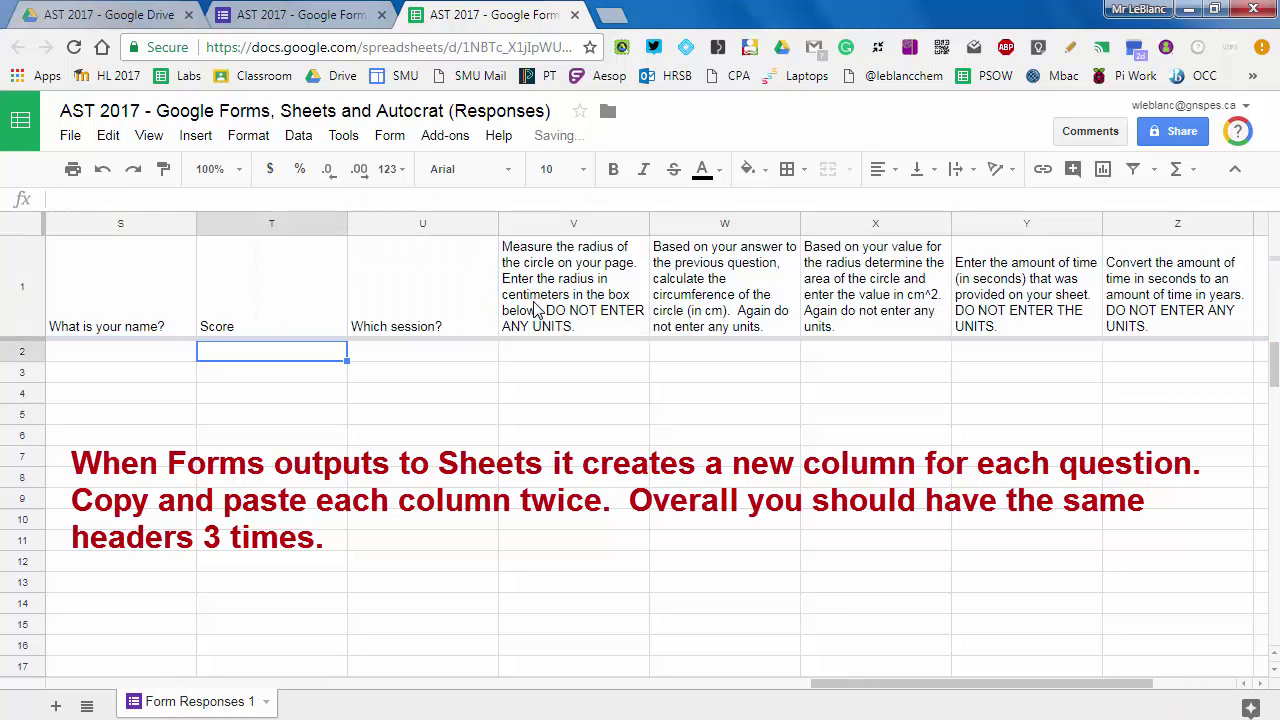
key(Up)
key(Right)
key(Right)
key(Right)
key(Right)
key(Right)
key(Right)
key(Right)
key(Home)
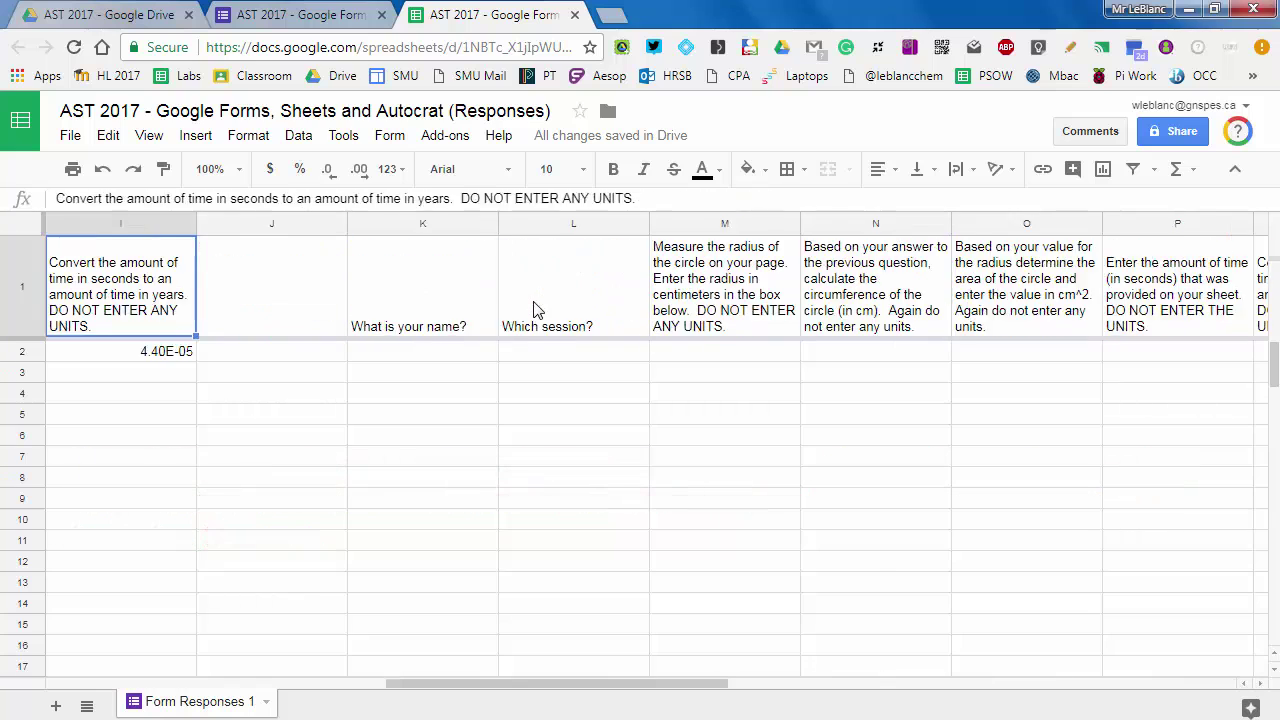
key(Right)
key(Right)
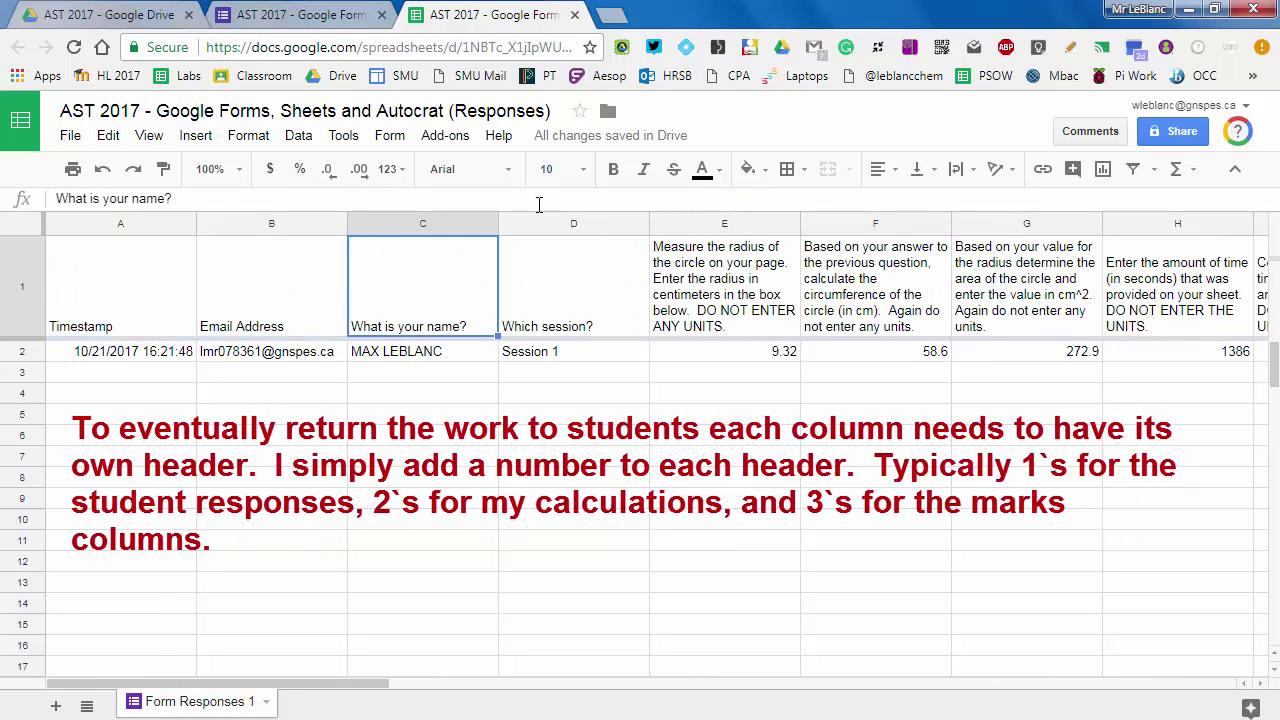
Step: Append 1 to the headers in C1 through F1, e.g. 'What is your name?1'
key(Return)
text(1)
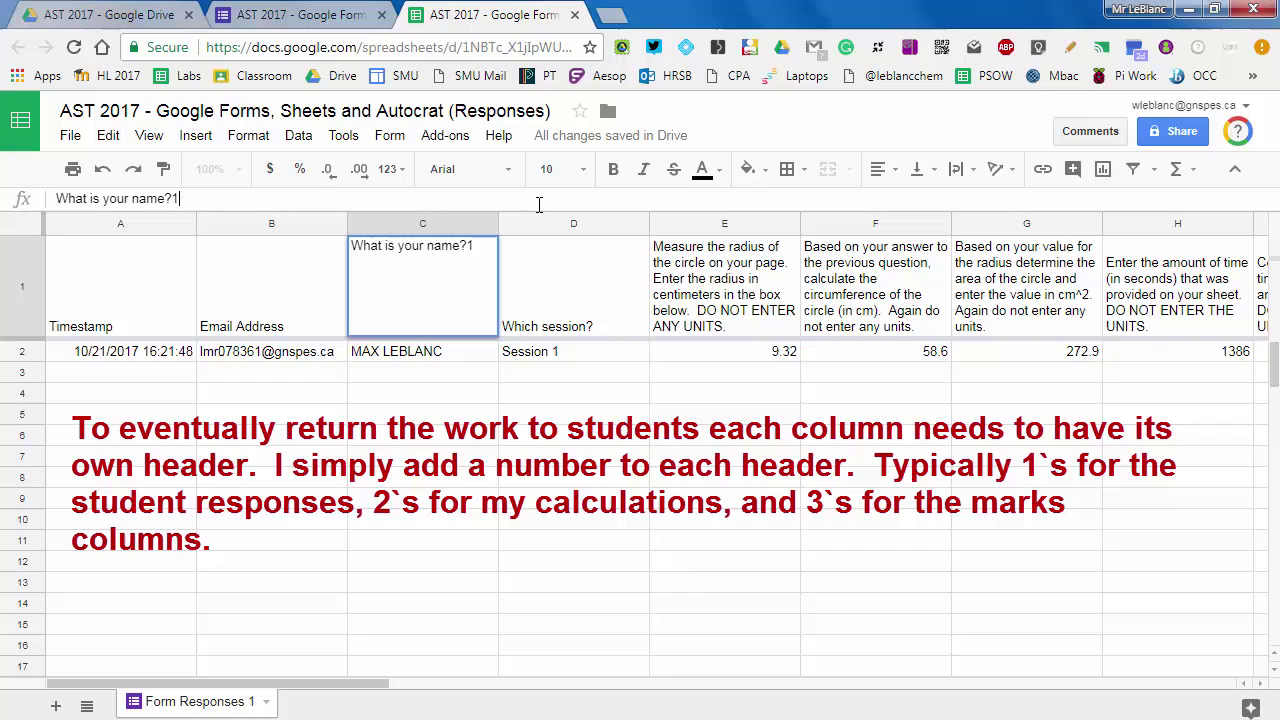
key(Return)
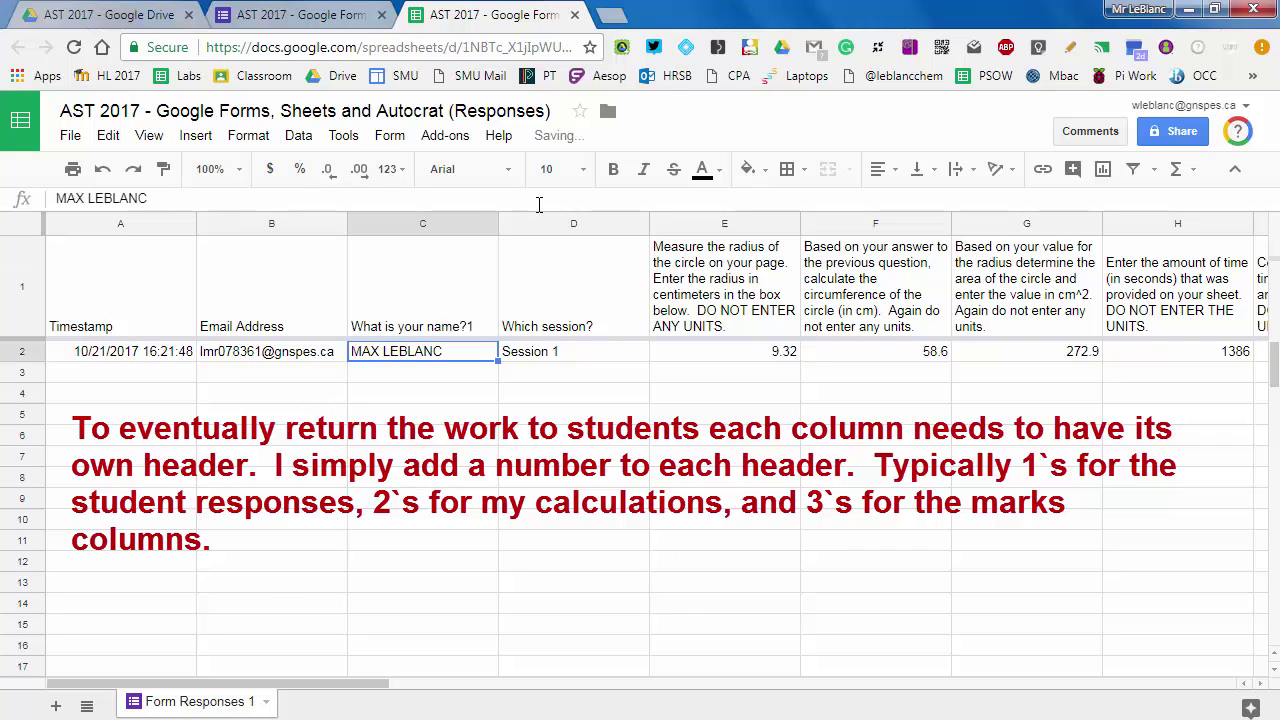
key(Up)
key(Right)
key(Return)
text(1)
key(Tab)
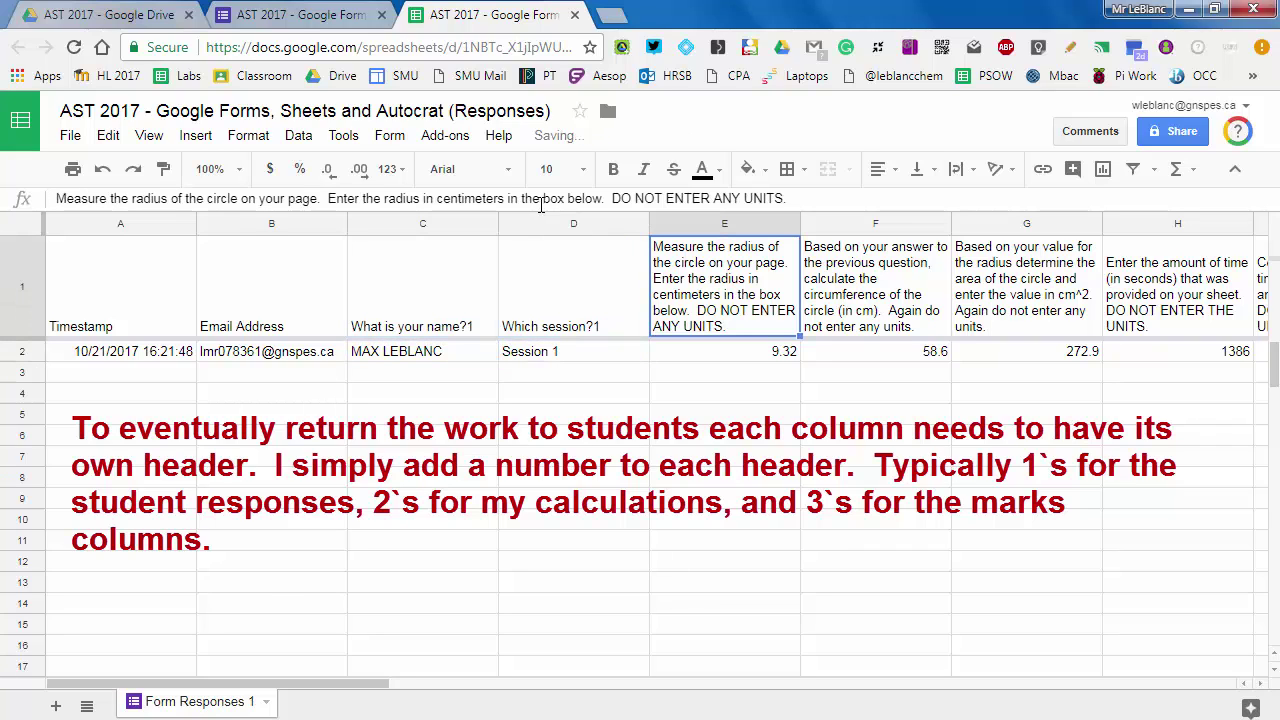
key(Return)
text(1)
key(Return)
key(Up)
key(Right)
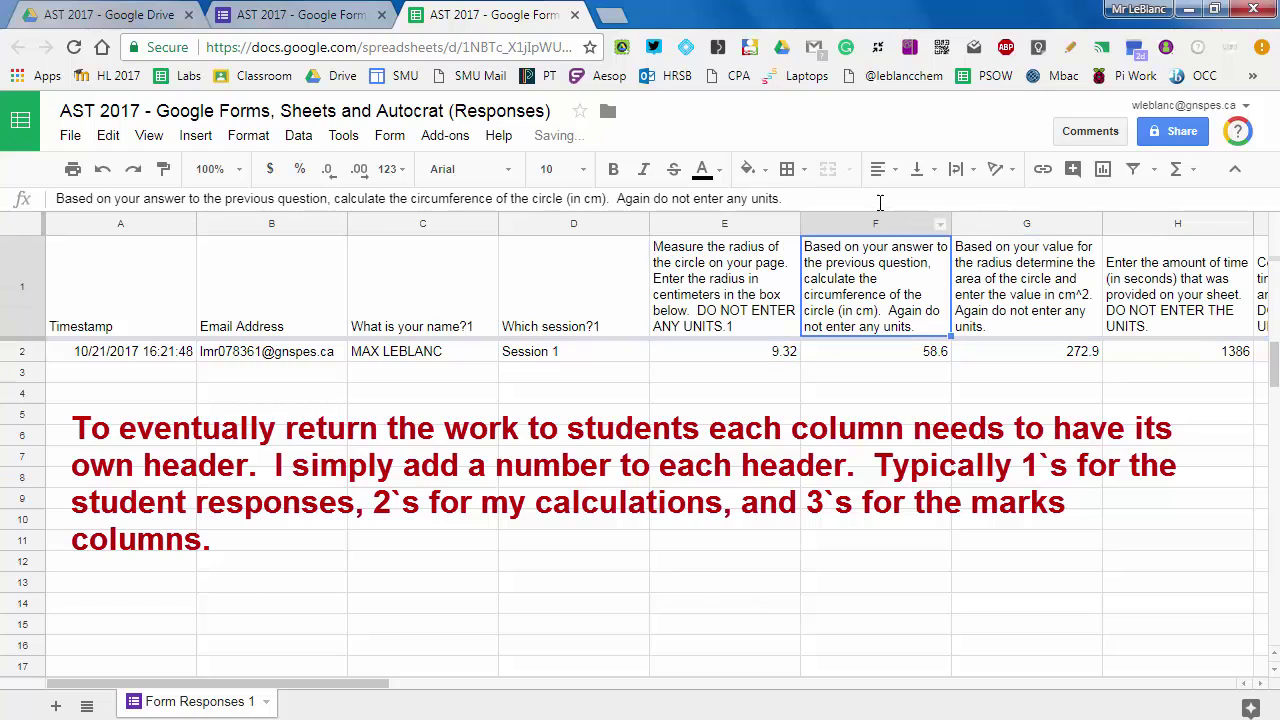
key(Return)
text(1)
key(Return)
Step: Append 1 to the area, time and years-conversion headers in G1 through I1
key(Up)
key(Right)
key(Return)
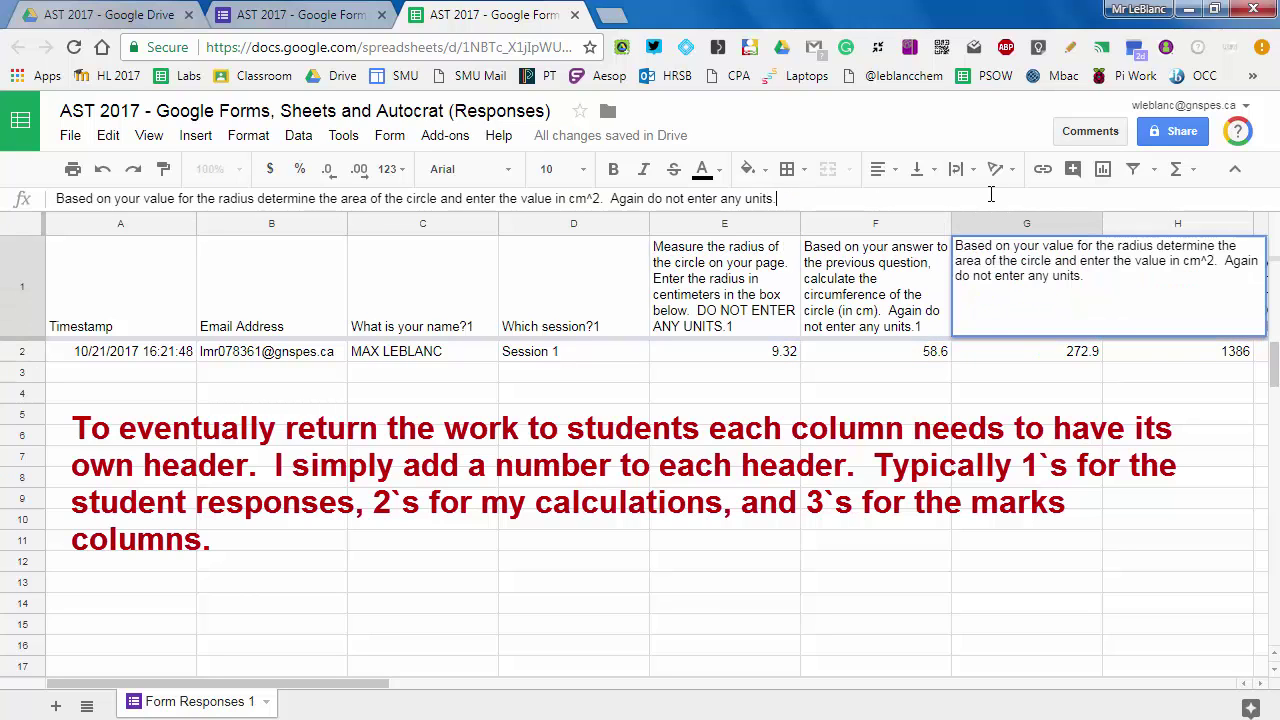
text(1)
key(Return)
key(Up)
key(Right)
key(Return)
text(1)
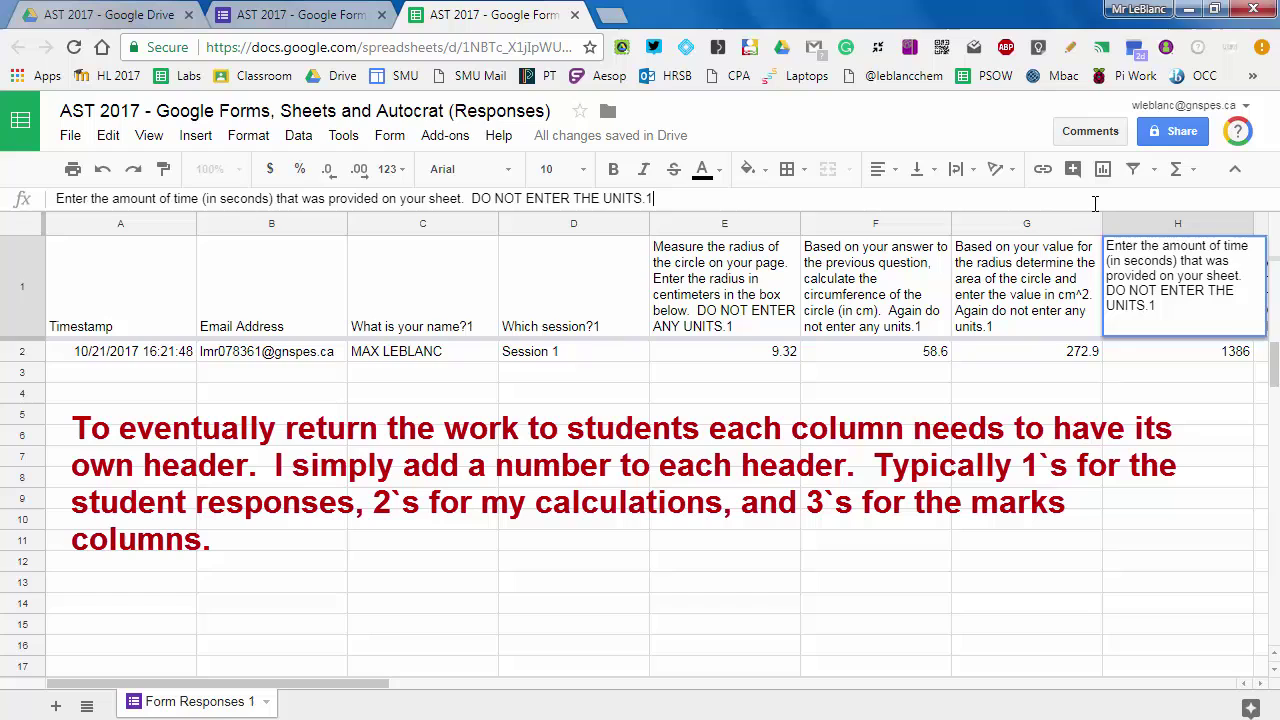
key(Return)
key(Up)
key(Right)
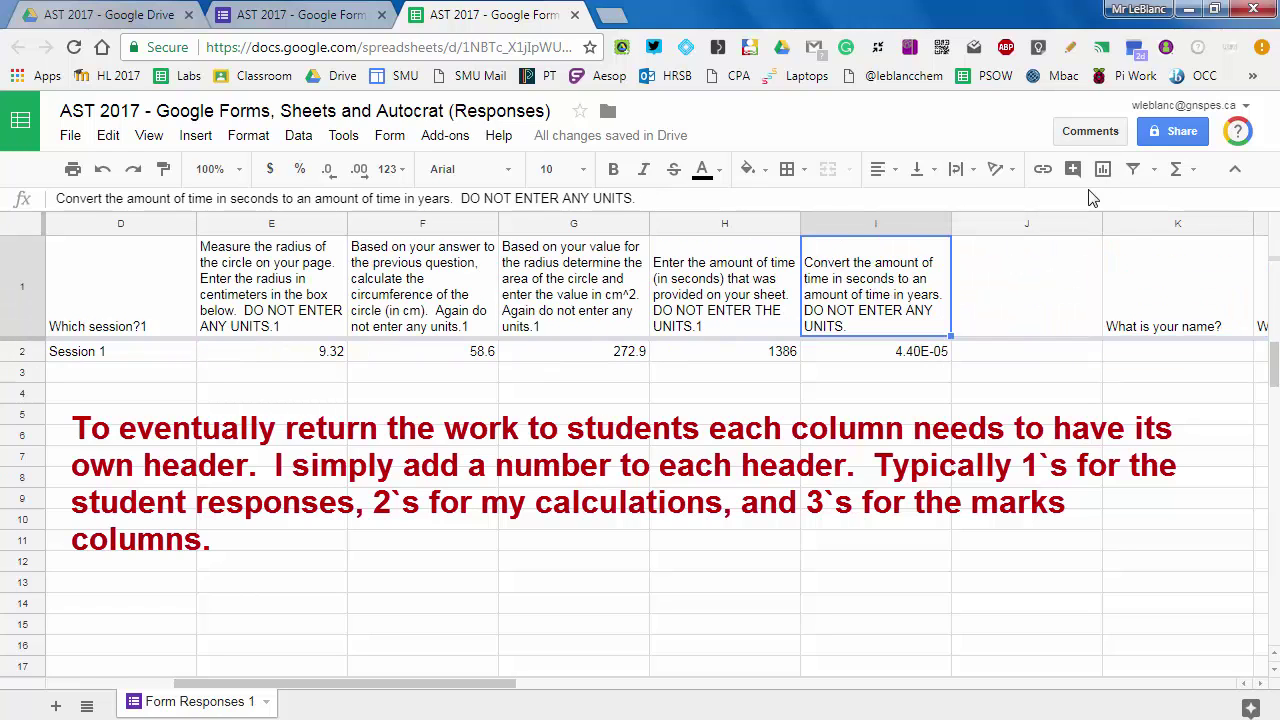
key(Return)
text(1)
key(Return)
key(Up)
key(Right)
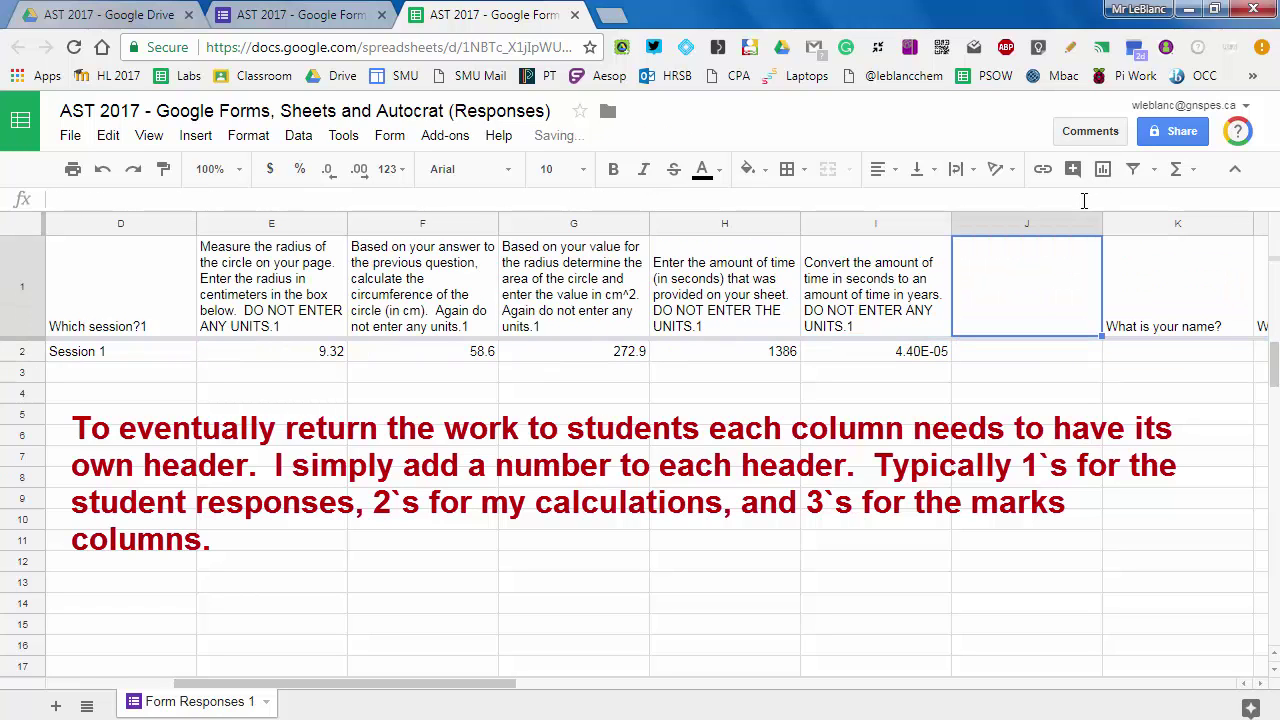
key(Return)
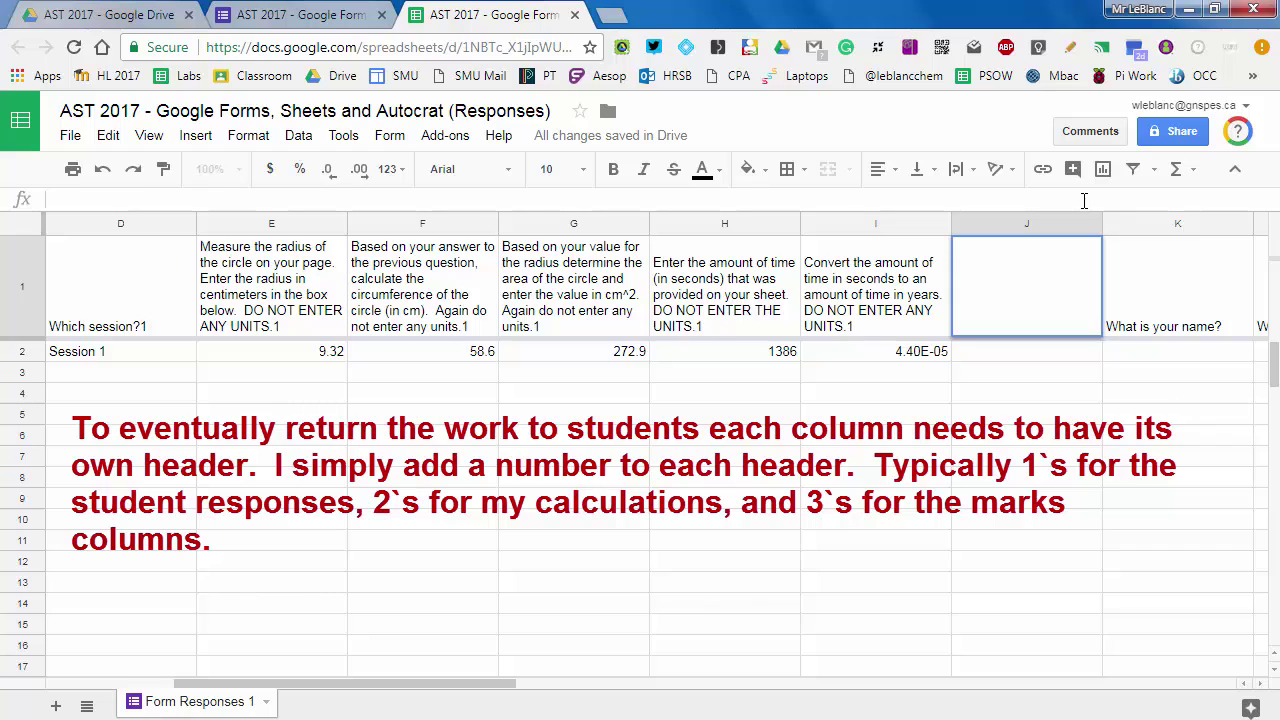
Step: Append 2 to the second-set session, radius and circumference headers in L1 through N1
key(Tab)
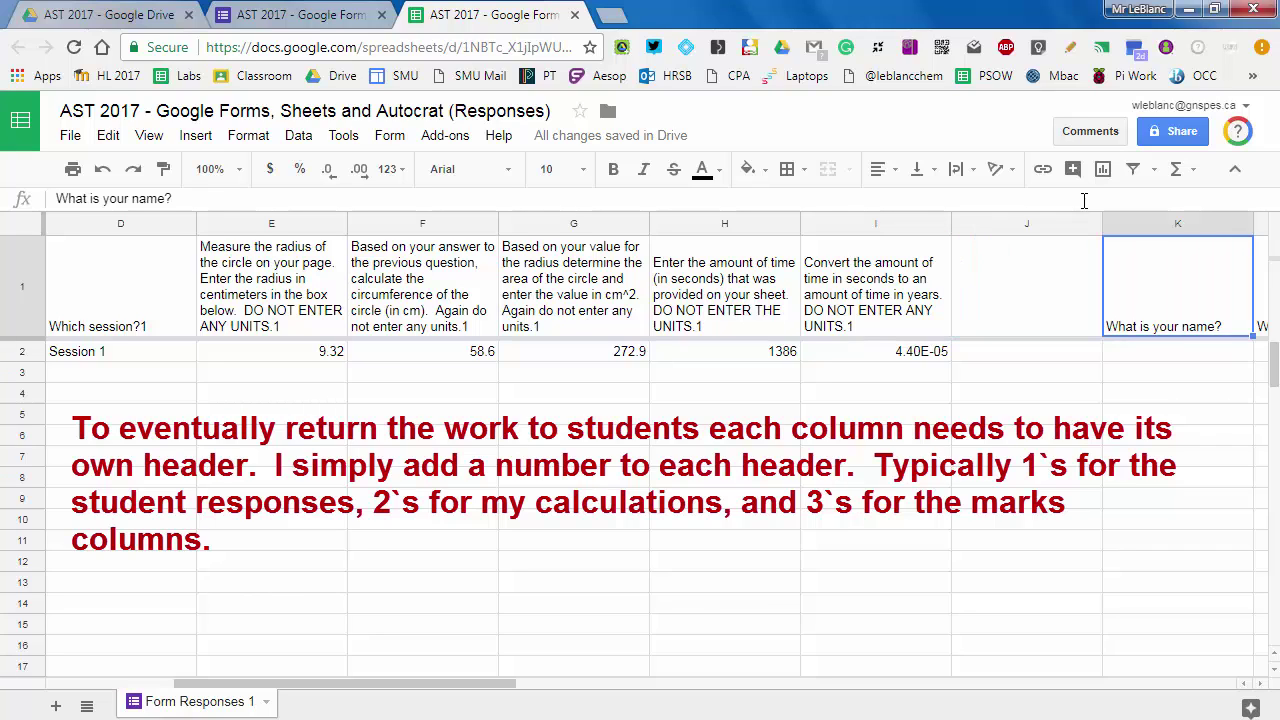
key(Return)
key(Return)
key(Right)
key(Right)
key(Right)
key(Right)
key(Right)
key(Right)
key(Right)
key(Right)
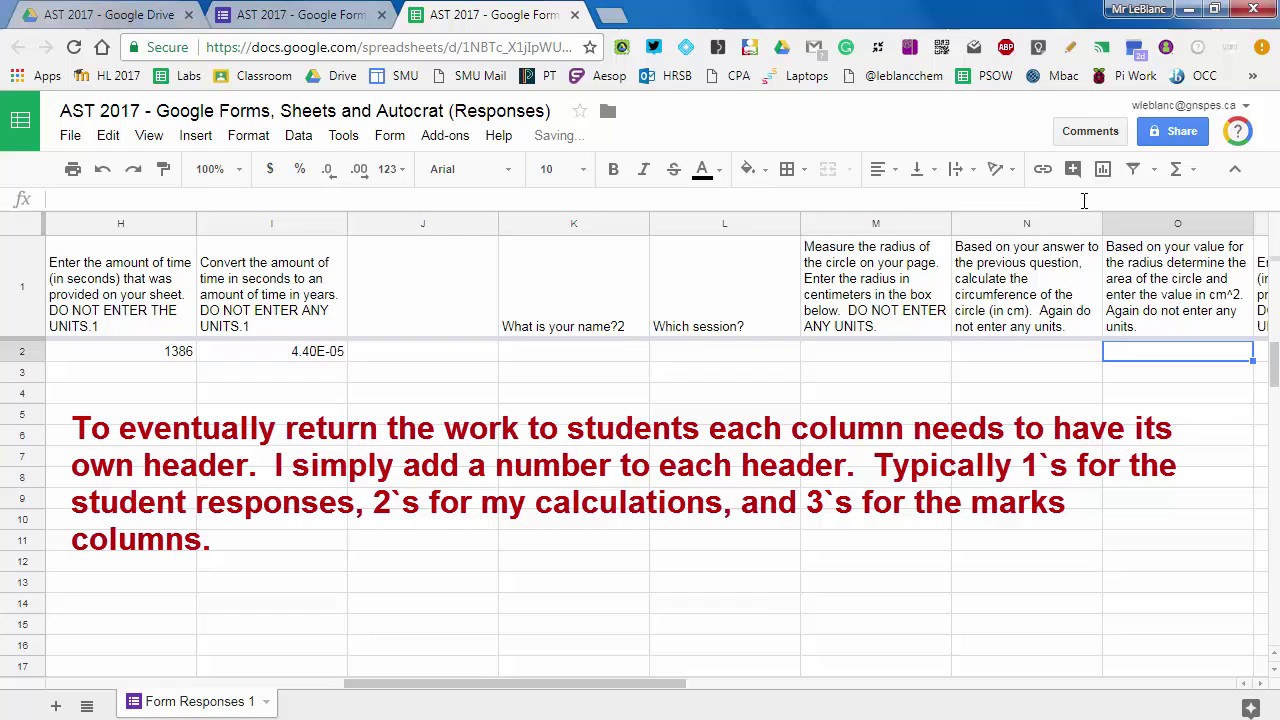
key(Left)
key(Left)
key(Left)
key(Left)
key(Left)
key(Left)
key(Left)
key(Up)
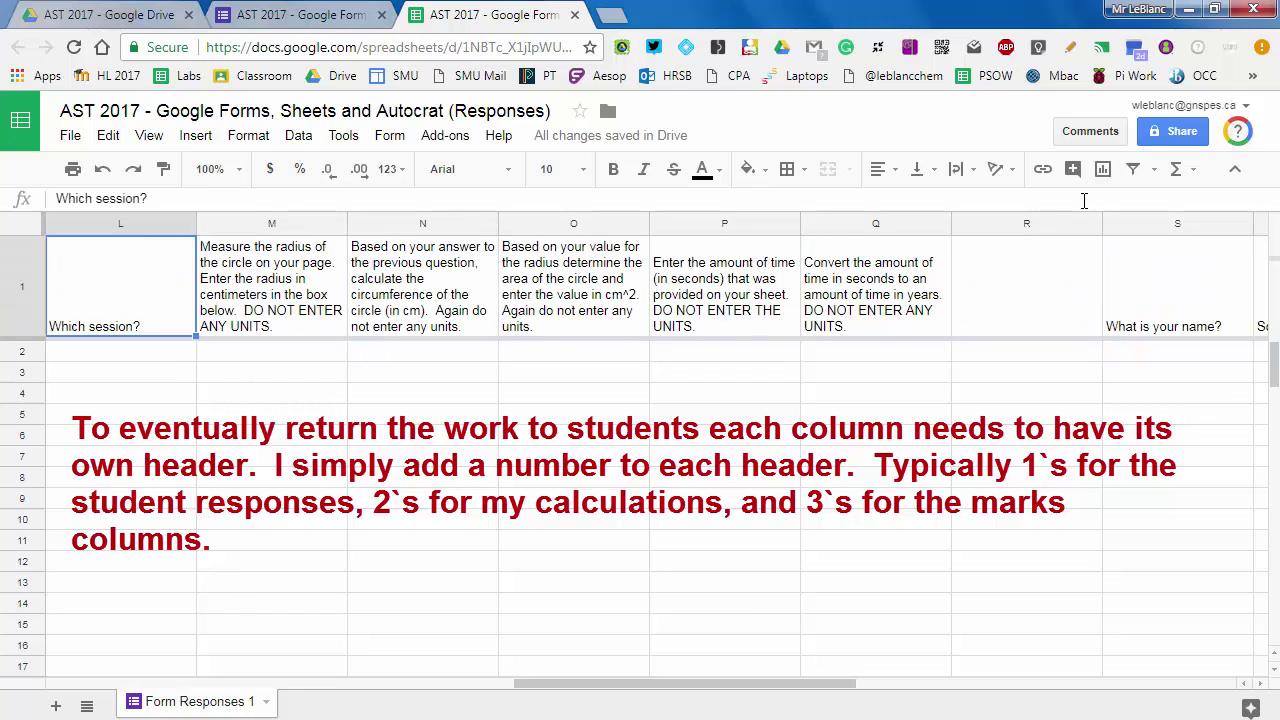
key(Return)
text(2)
key(Tab)
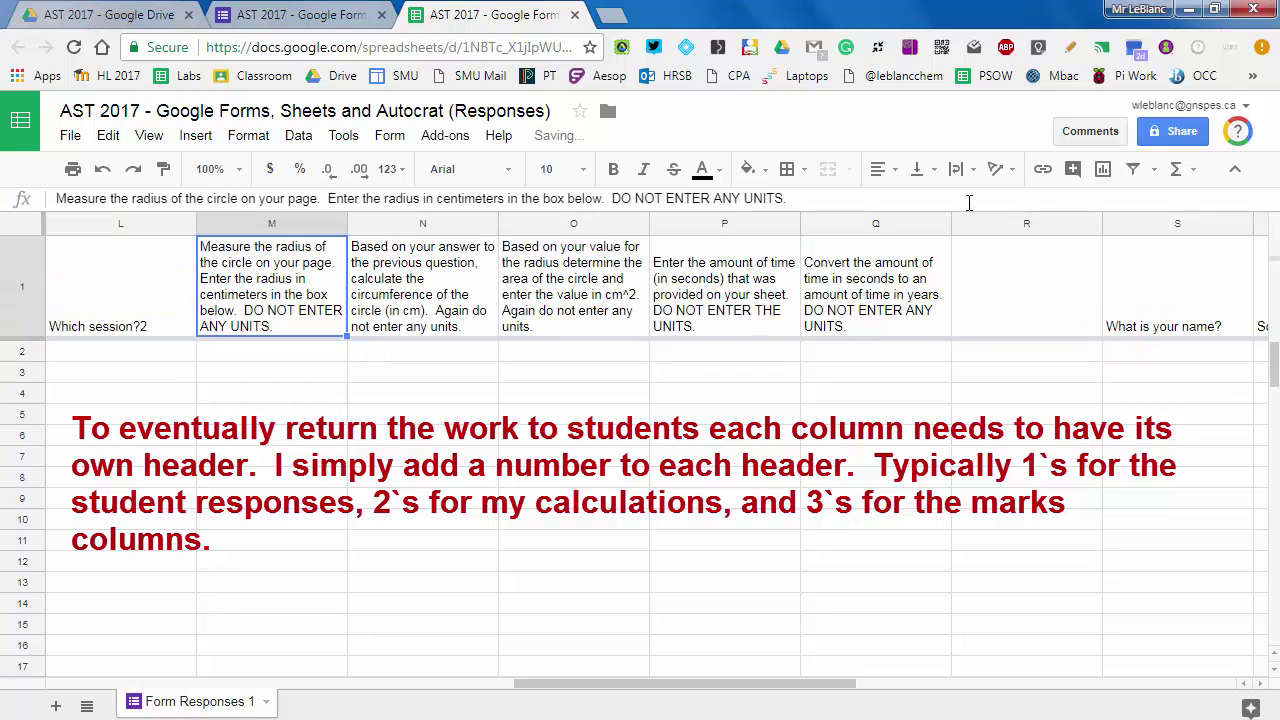
key(Return)
text(2)
key(Tab)
key(Return)
text(2)
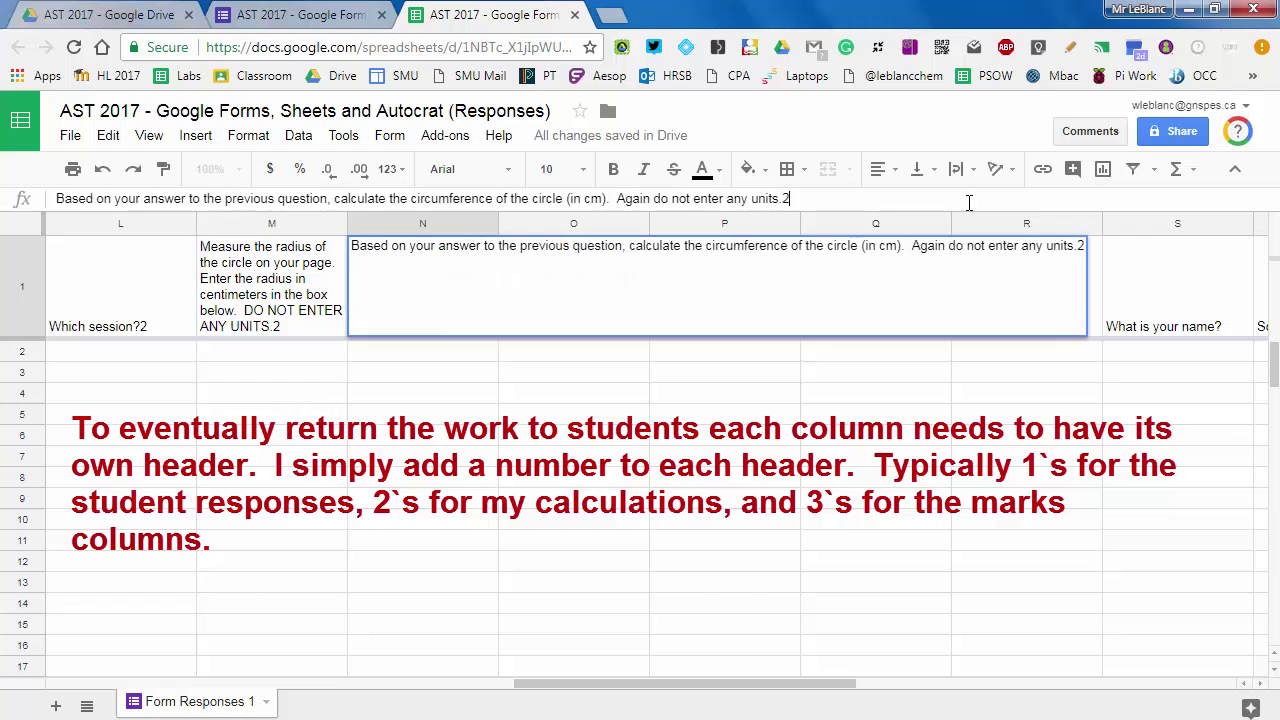
key(Tab)
Step: Append 2 to the second-set area, time and conversion headers in O1 through Q1
key(Return)
text(2)
key(Return)
key(Up)
key(Right)
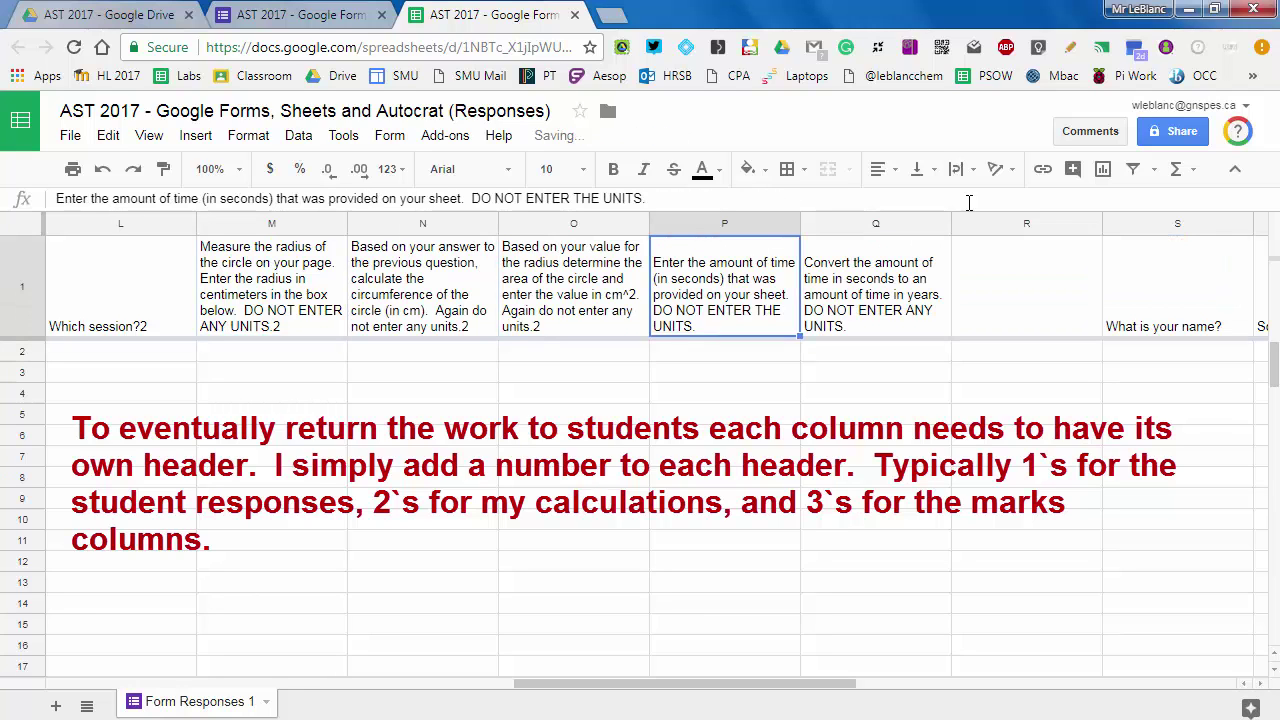
key(Return)
text(2)
key(Return)
key(Up)
key(Right)
key(Return)
text(2)
key(Return)
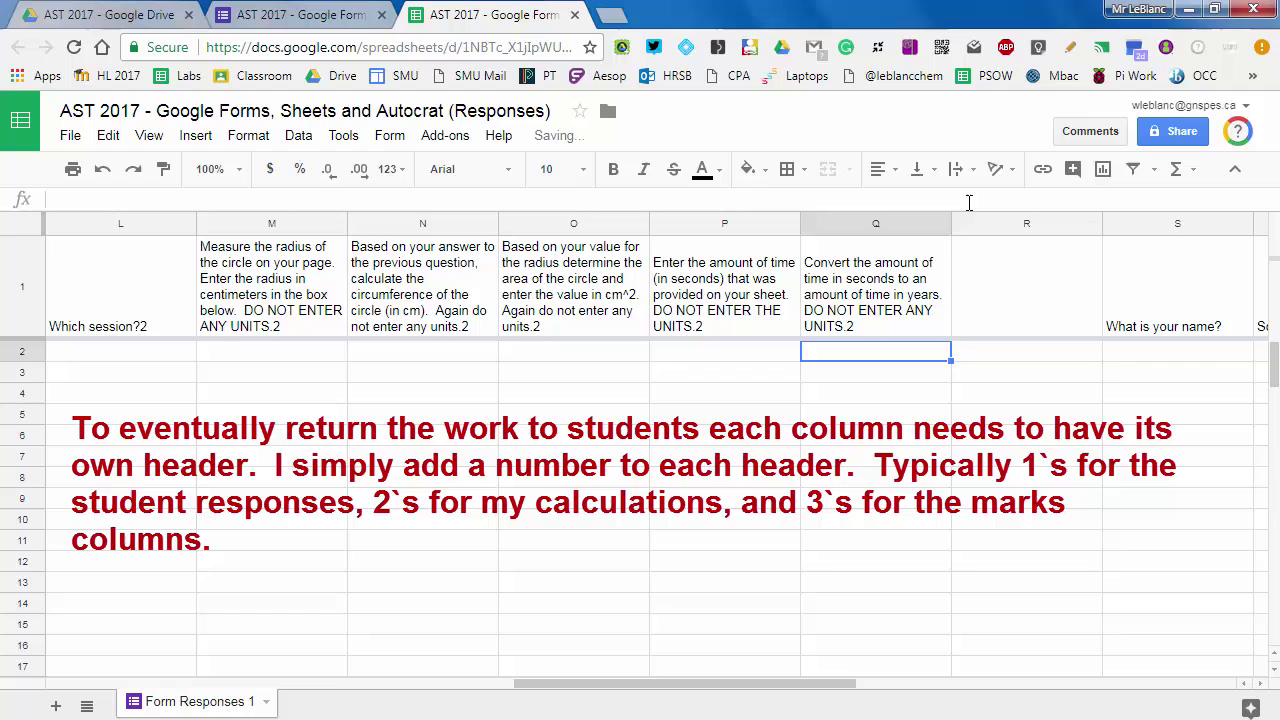
key(Up)
Step: Append 3 to the third-set headers S1 through V1, making Score3 and 'Which session?3'
key(Right)
key(Right)
key(ctrl+Right)
key(ctrl+Left)
key(ctrl+Left)
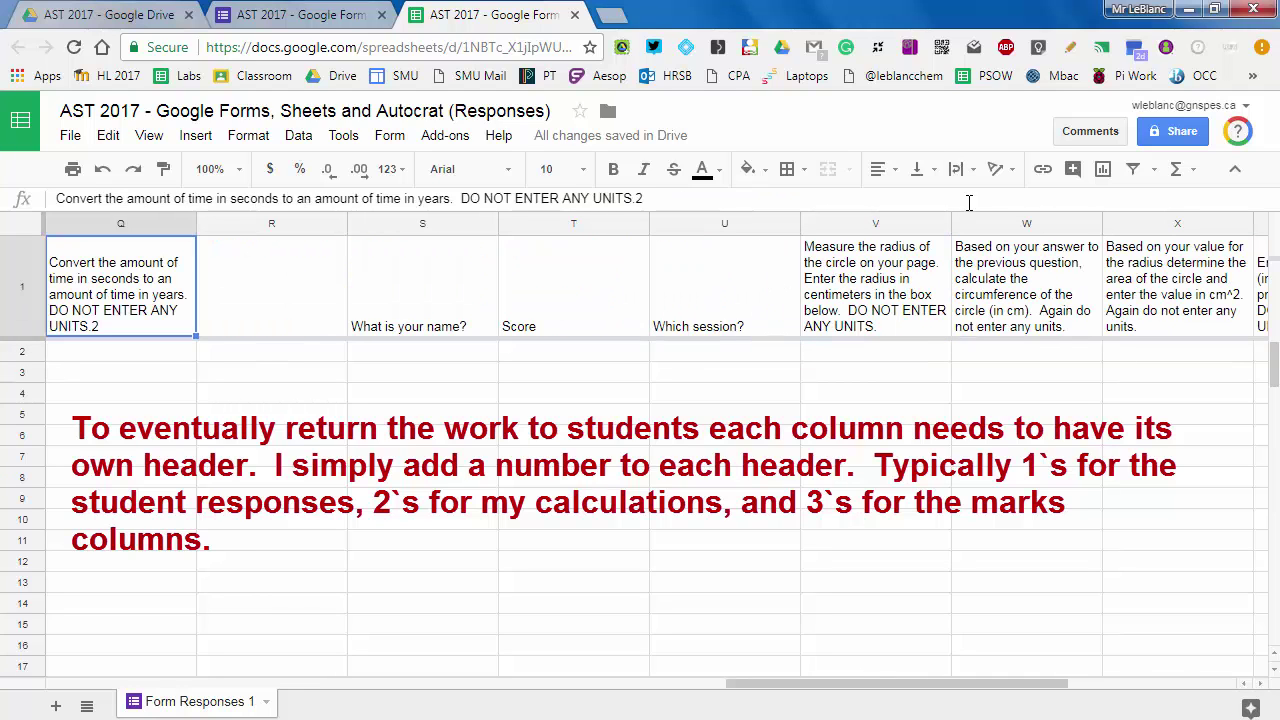
key(Right)
key(Right)
key(Return)
text(3)
key(Return)
key(Up)
key(Right)
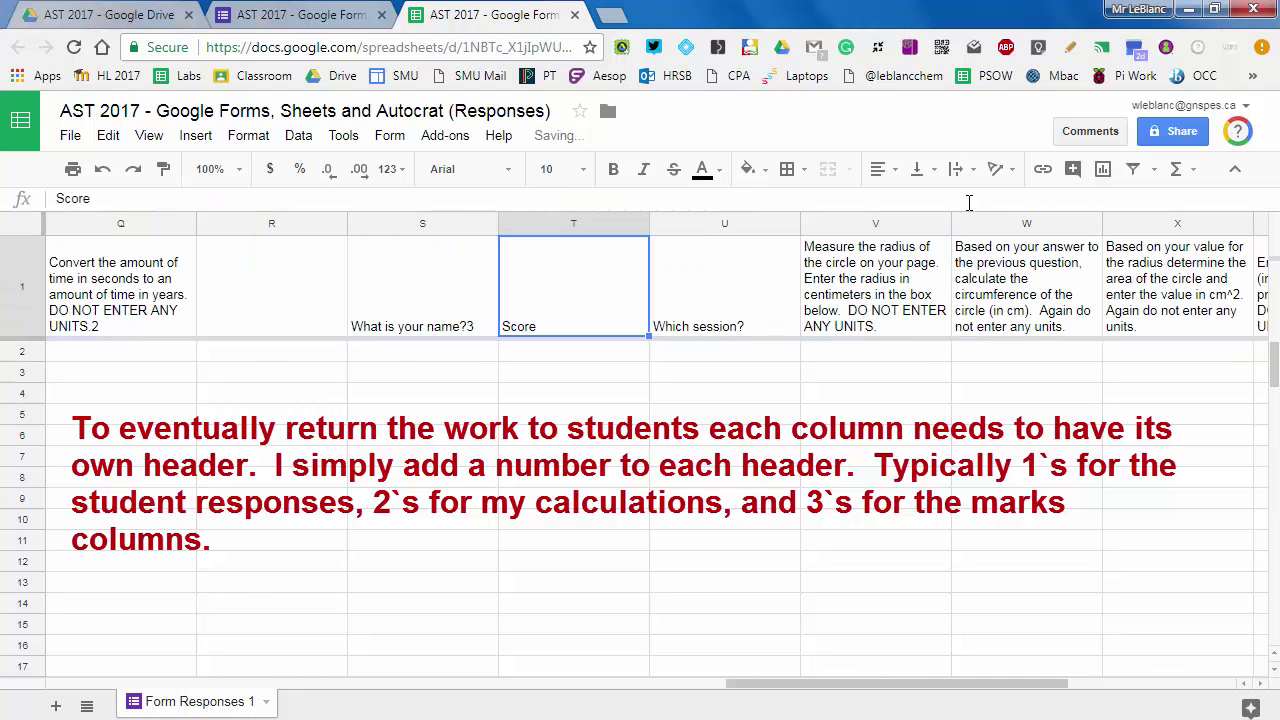
key(Return)
text(3)
key(Return)
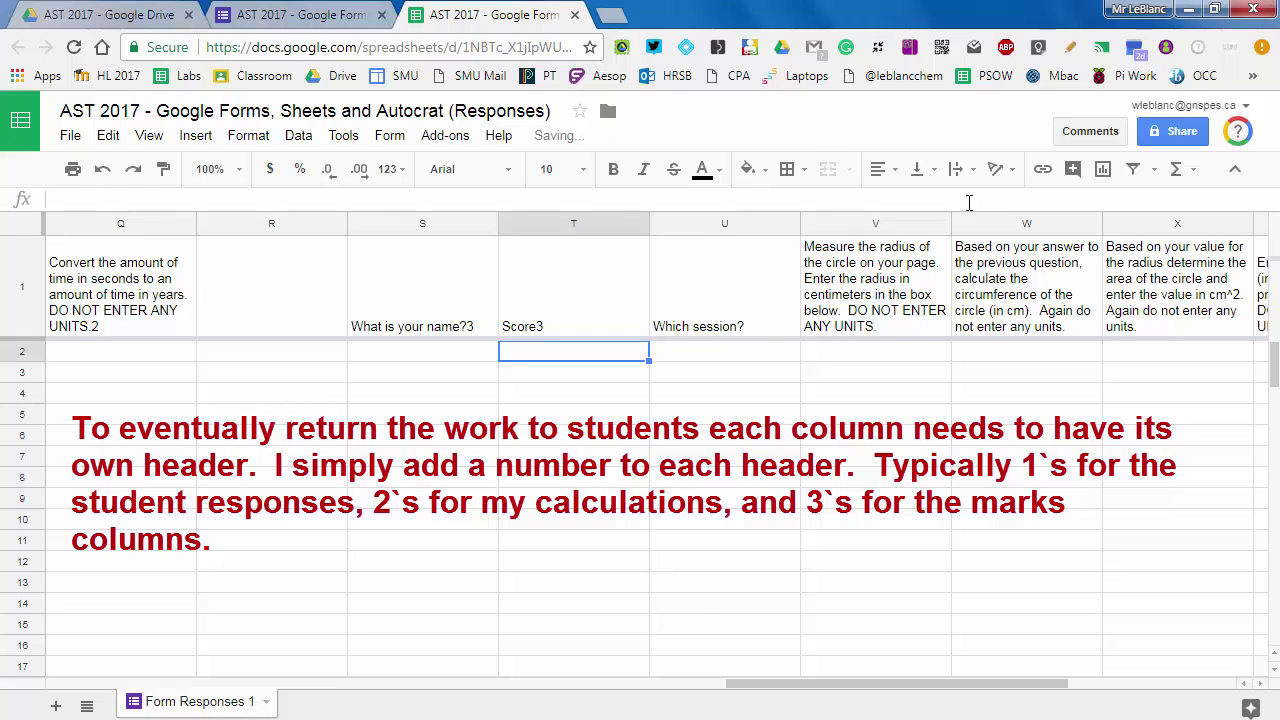
key(Up)
key(Right)
key(Return)
text(3)
key(Return)
key(Up)
key(Right)
Step: Append 3 to the remaining third-set headers W1 through Z1
key(Return)
text(3)
key(Return)
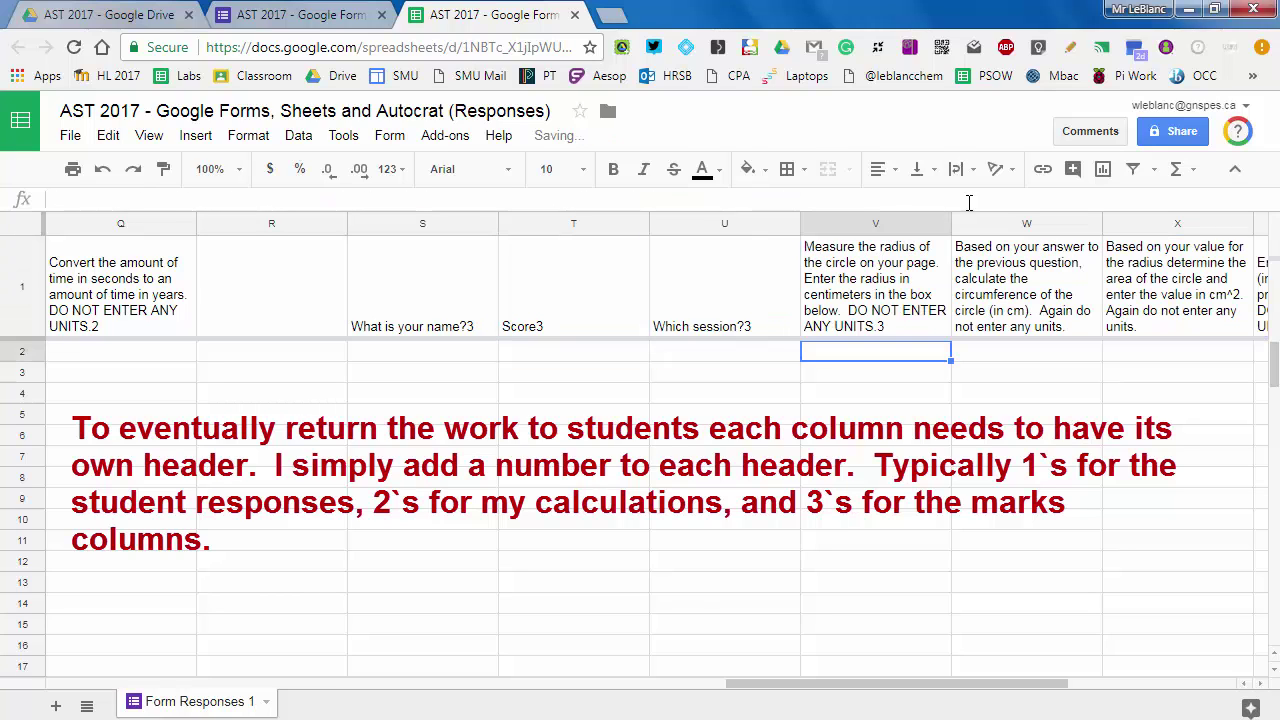
key(Up)
key(Right)
key(Return)
text(3)
key(Return)
key(Up)
key(Right)
key(Return)
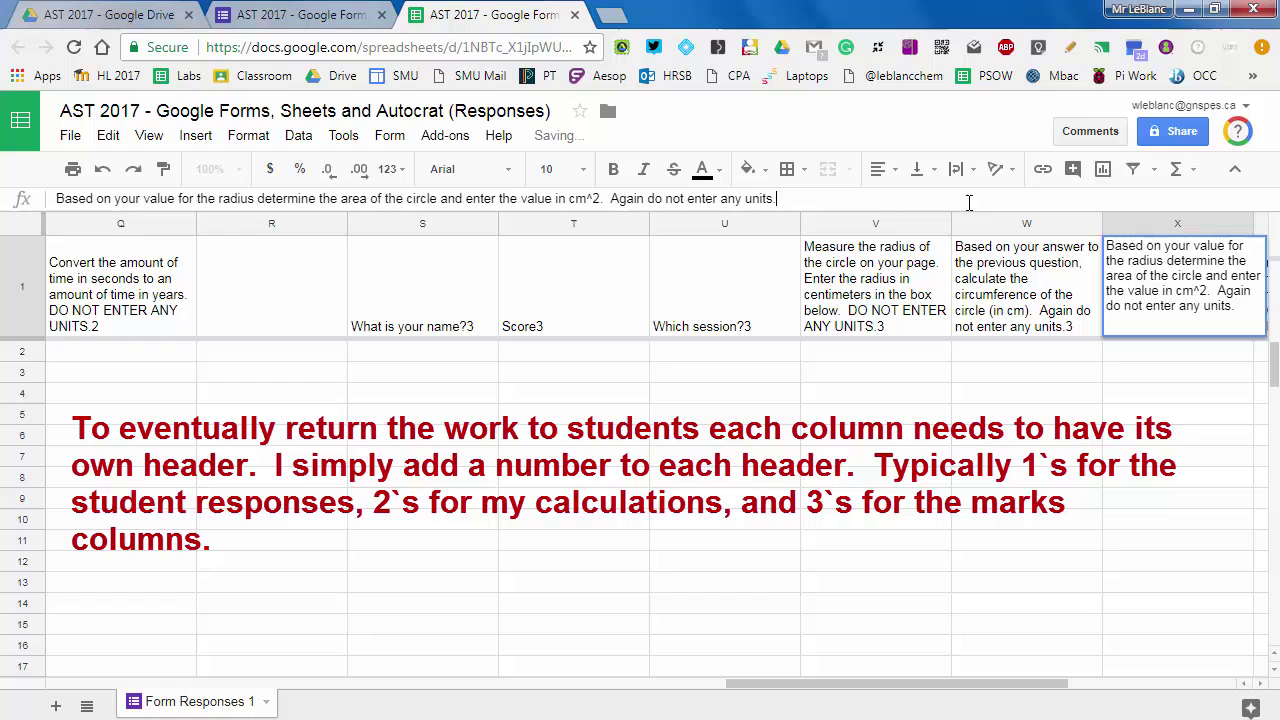
text(3)
key(Return)
key(Up)
key(Right)
key(Return)
text(3)
key(Return)
key(Up)
key(Right)
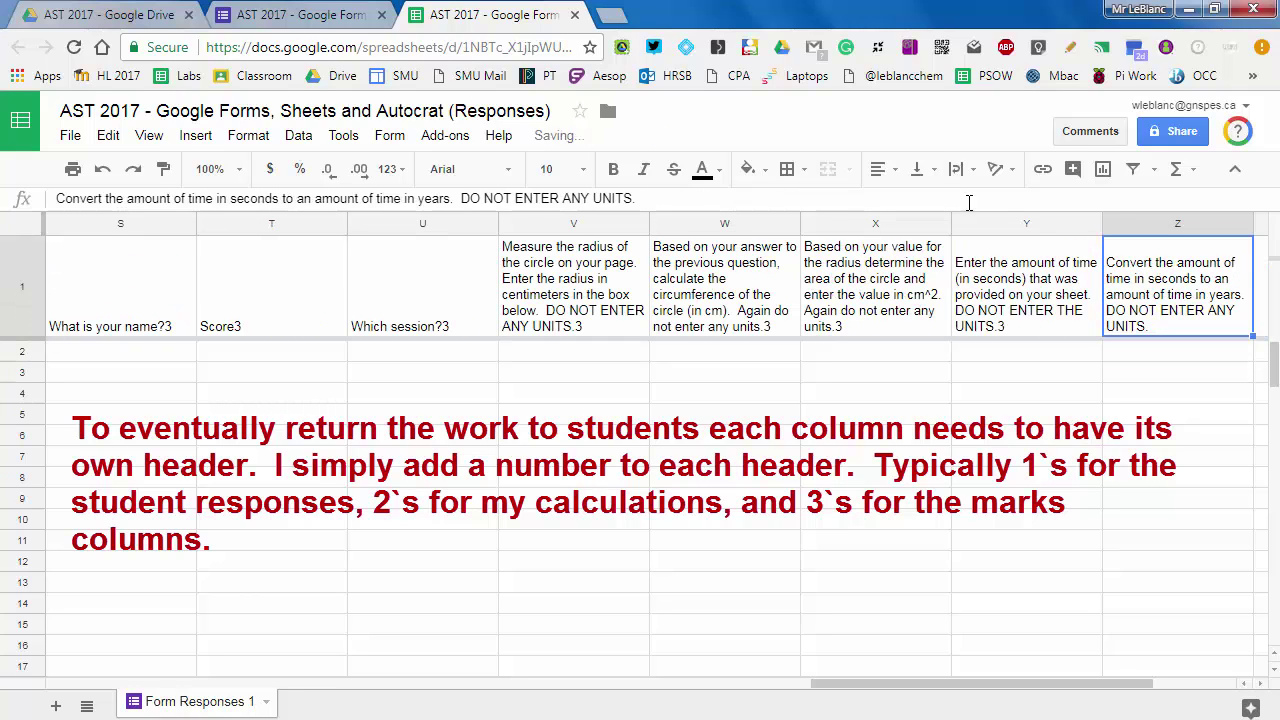
key(Return)
text(3)
key(Return)
key(Up)
key(Right)
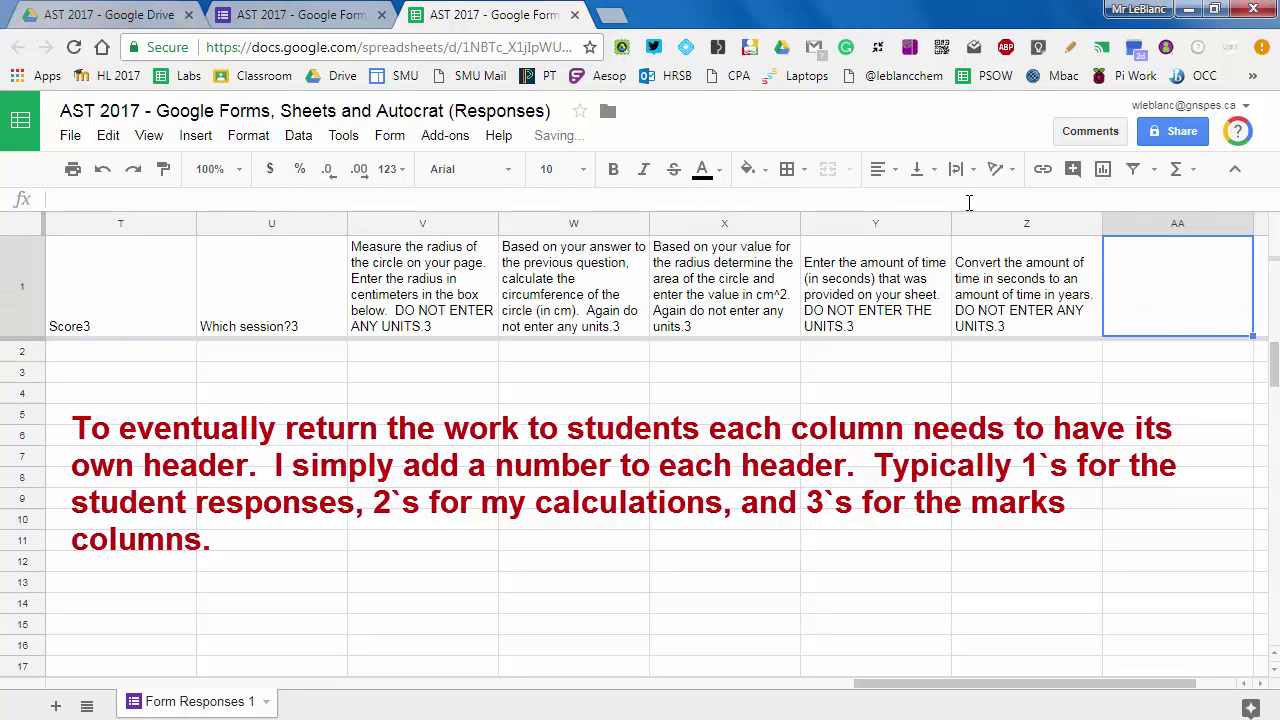
key(Right)
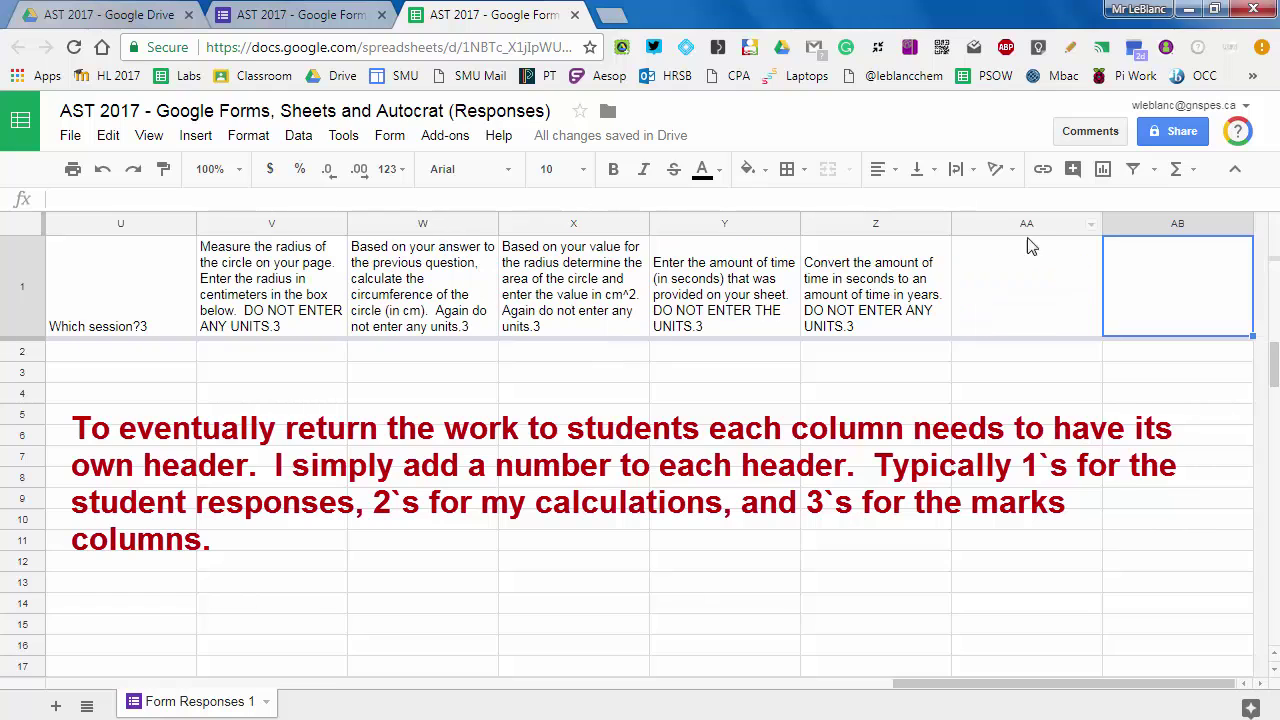
key(Left)
key(Left)
key(Left)
key(Left)
key(Left)
key(Left)
key(Left)
key(Left)
key(Left)
key(Left)
key(Left)
key(Left)
key(Left)
key(Left)
key(Left)
key(Left)
key(Left)
key(Left)
key(Left)
key(Left)
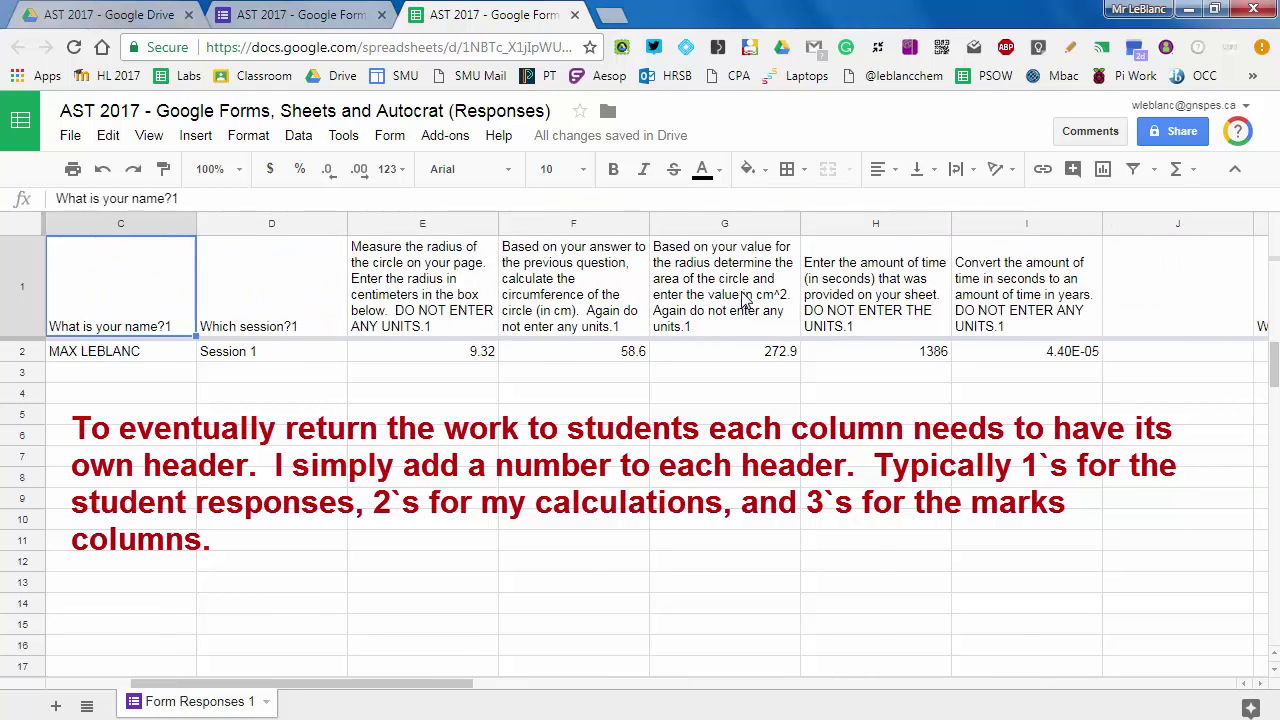
key(Right)
key(Right)
key(Right)
key(Right)
key(Right)
key(Right)
key(Right)
key(Right)
key(Right)
key(Right)
scroll(742, 300, right, 3)
key(Left)
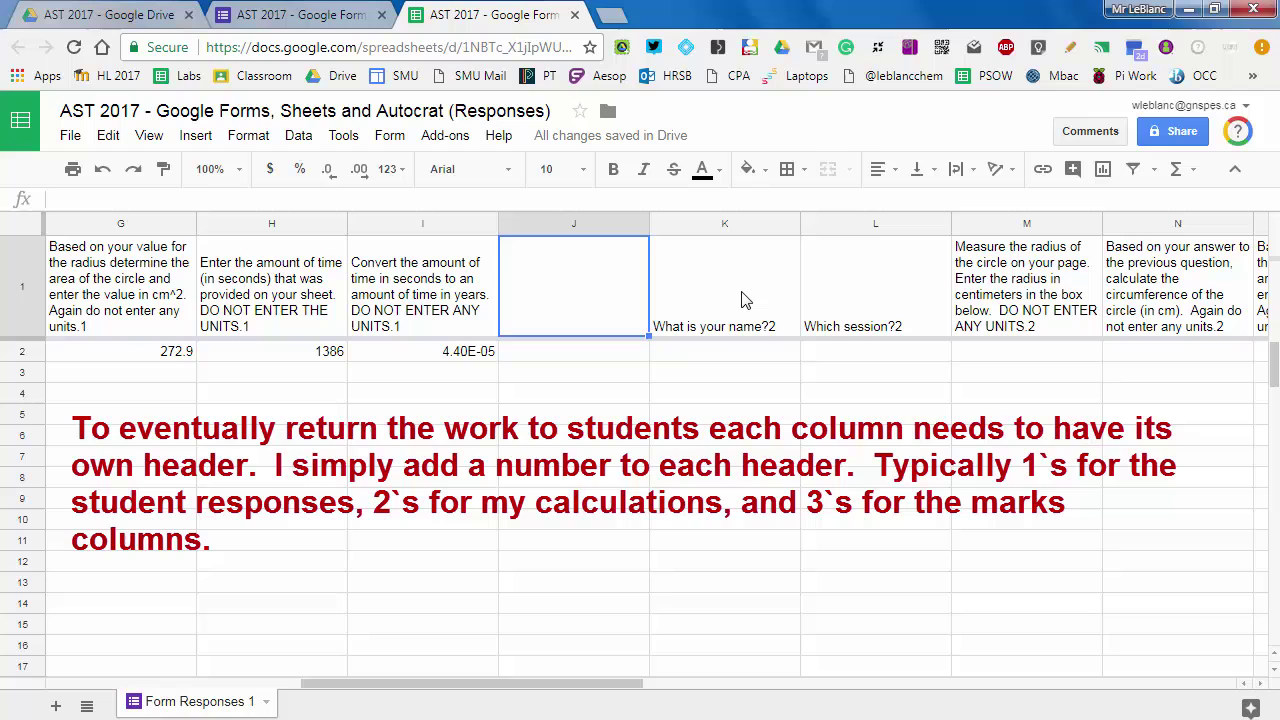
Step: Label header J1 'blank1' and R1 'blank2'
text(bl)
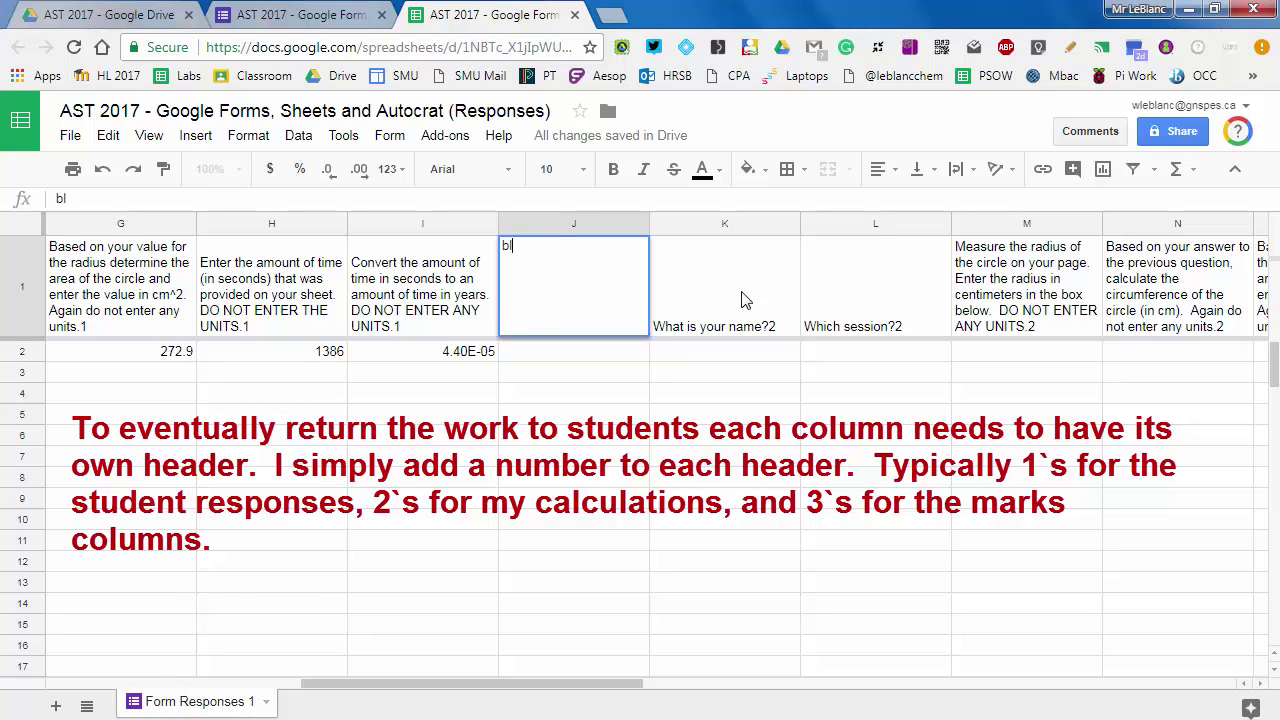
text(ank1)
key(Return)
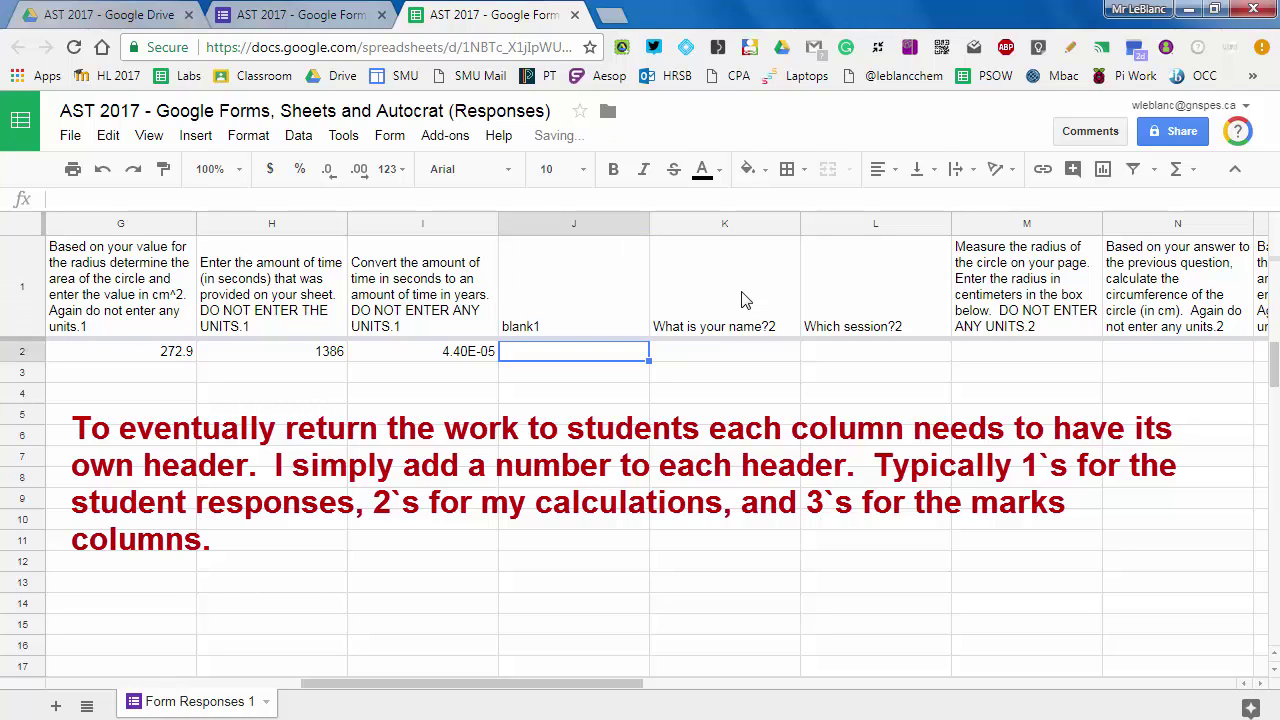
key(Up)
key(Right)
key(Right)
key(Right)
key(Right)
key(Right)
key(Right)
key(Right)
key(Right)
key(Right)
key(Right)
key(Right)
key(Right)
key(Right)
key(Left)
key(Left)
key(Left)
key(Left)
key(Left)
text(bl)
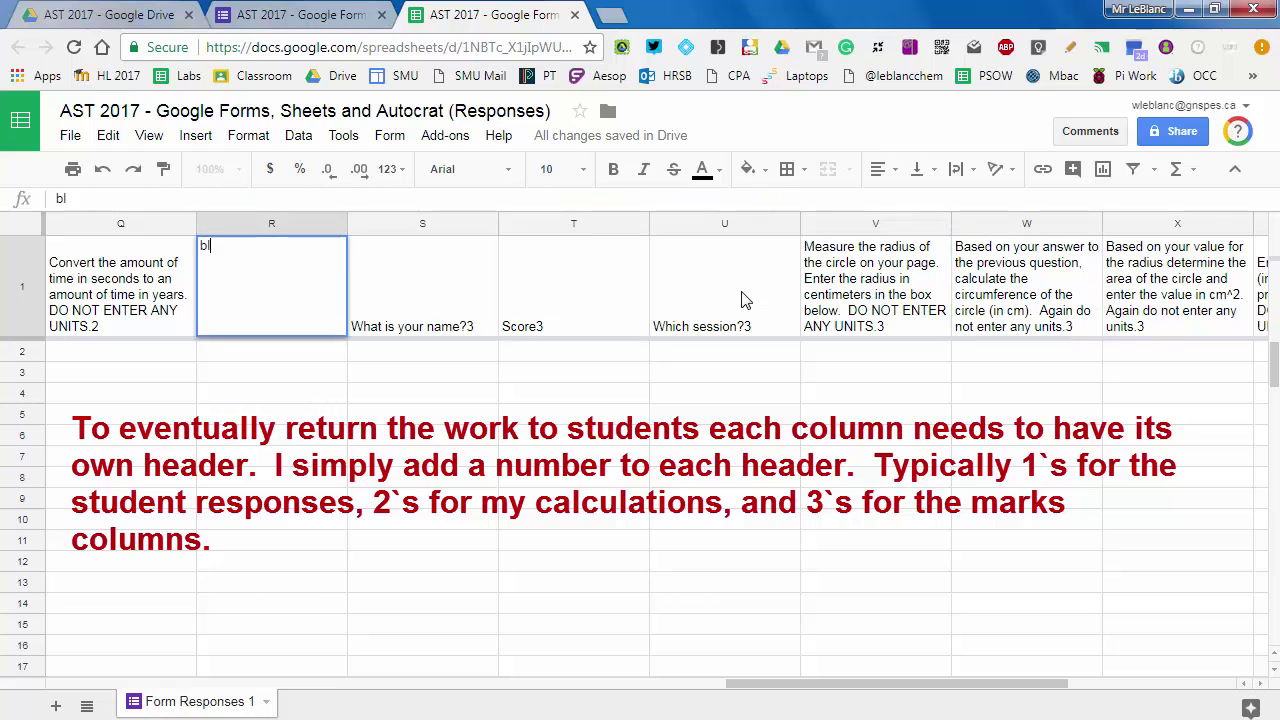
text(ank2)
key(Return)
Step: Label header AA1 'blank3' and AB1 'blank4'
key(Up)
key(Right)
key(Right)
key(Right)
key(Right)
key(Right)
key(Right)
key(Right)
key(Right)
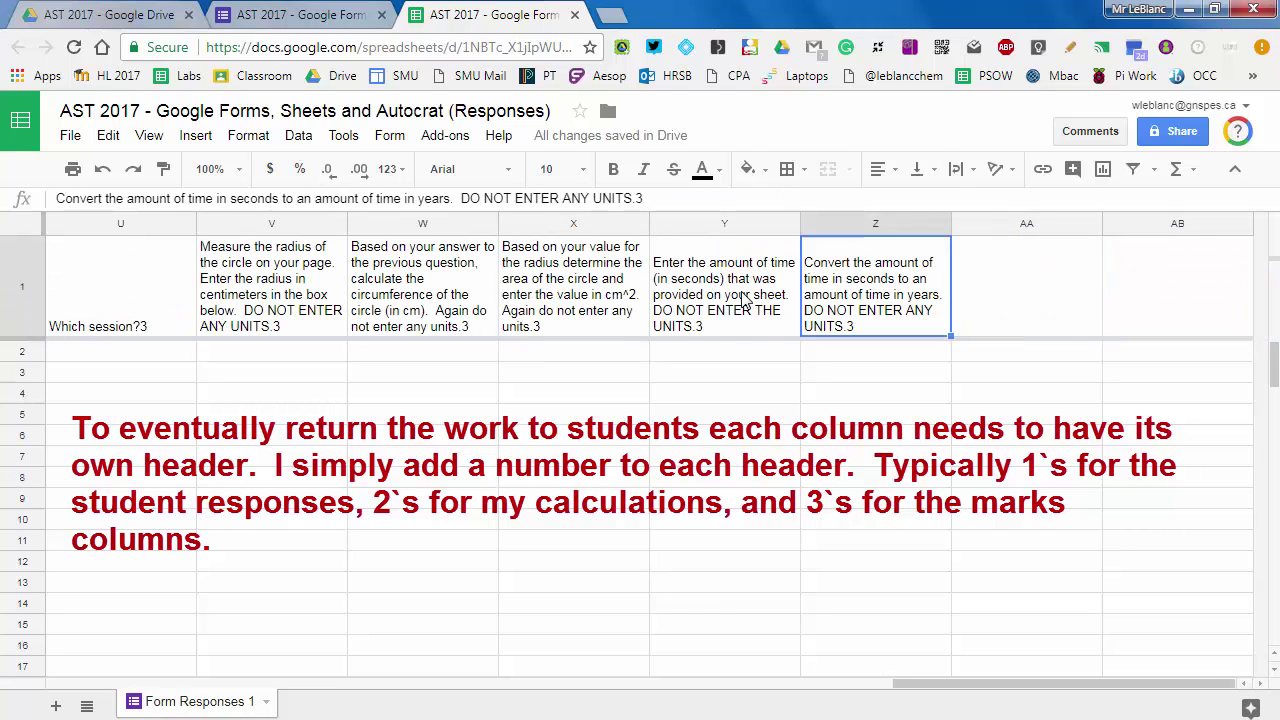
key(Right)
text(blank3)
key(Return)
key(Up)
key(Right)
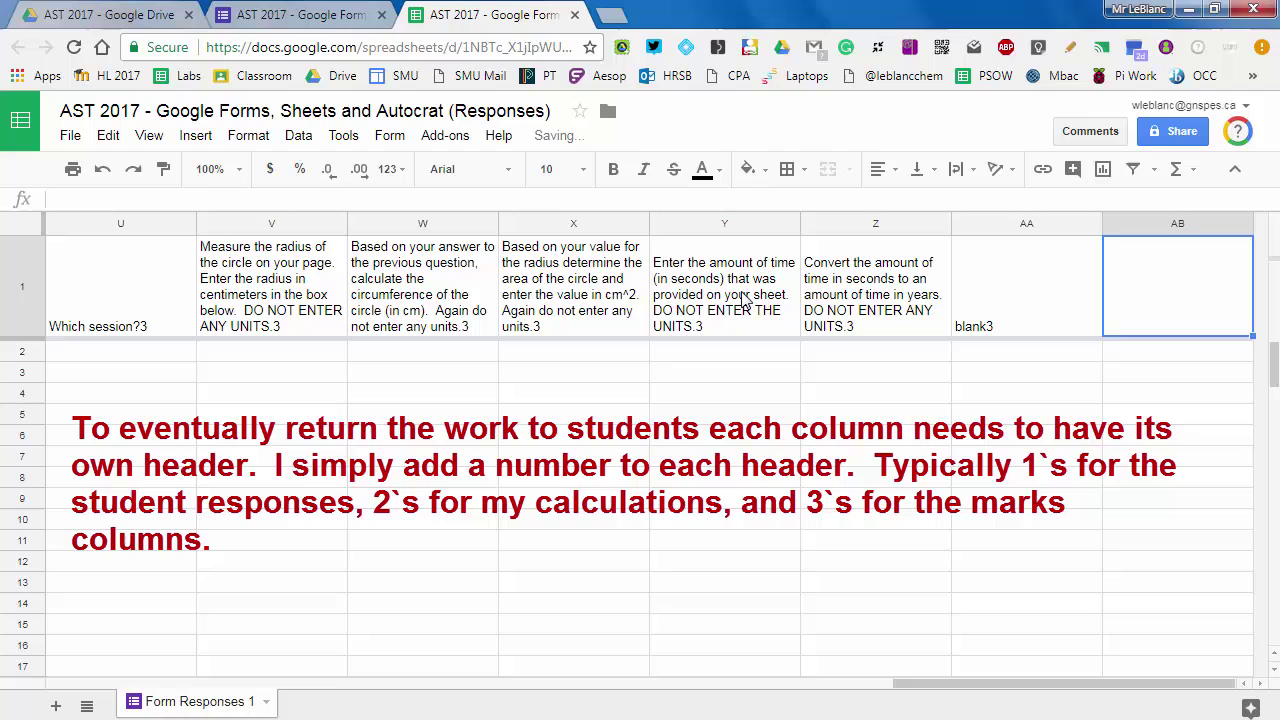
text(bln)
click(799, 201)
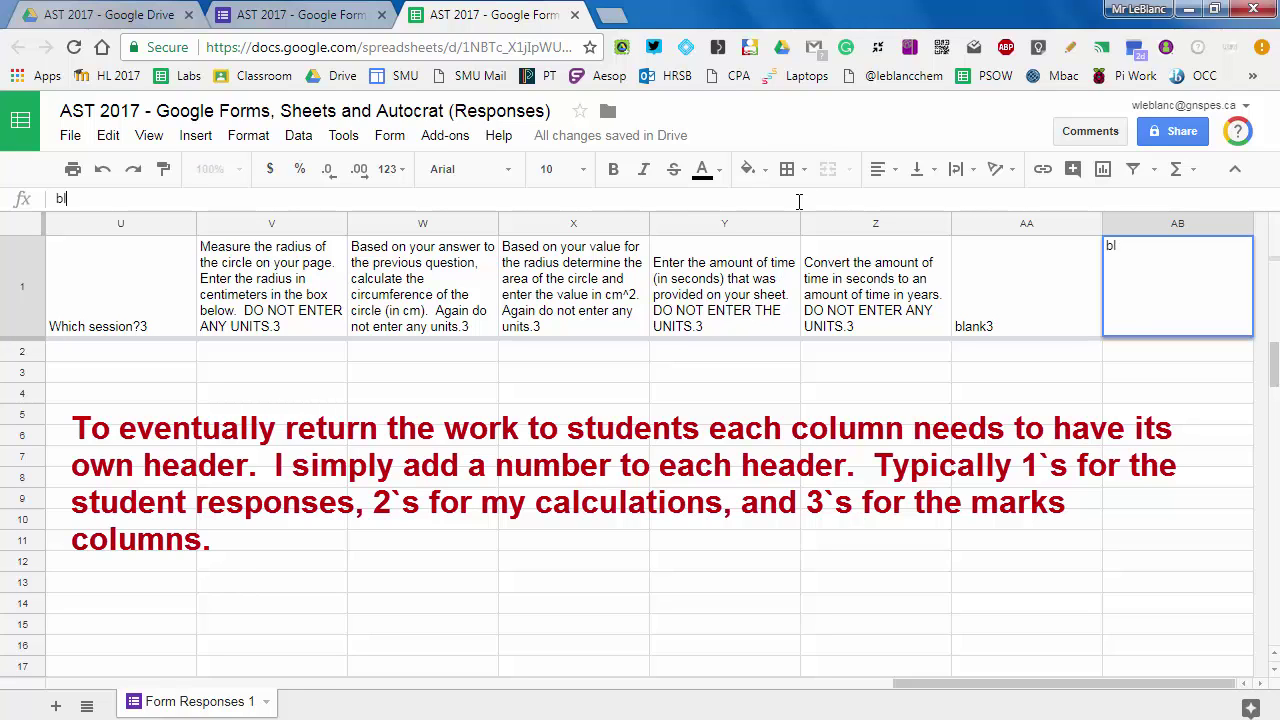
text(ank4)
key(Return)
key(Up)
key(Left)
key(ctrl+Left)
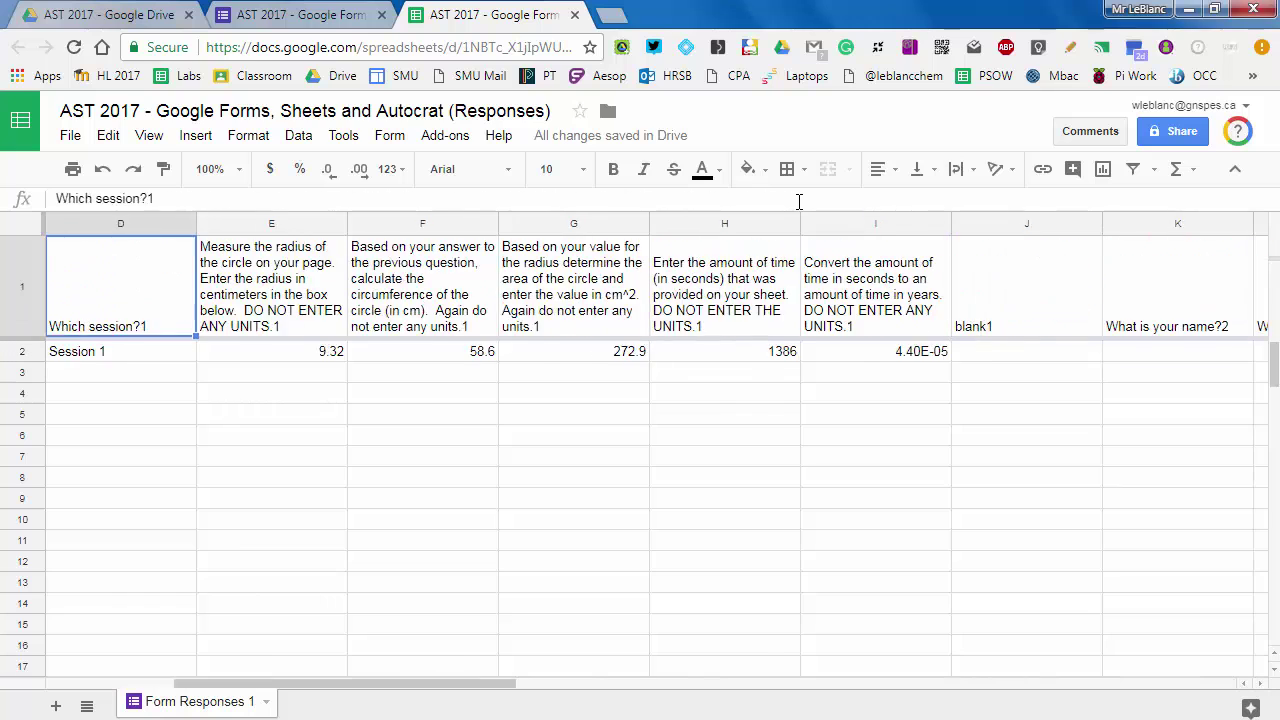
key(Right)
key(Right)
key(Right)
key(Right)
key(Right)
key(Right)
key(Right)
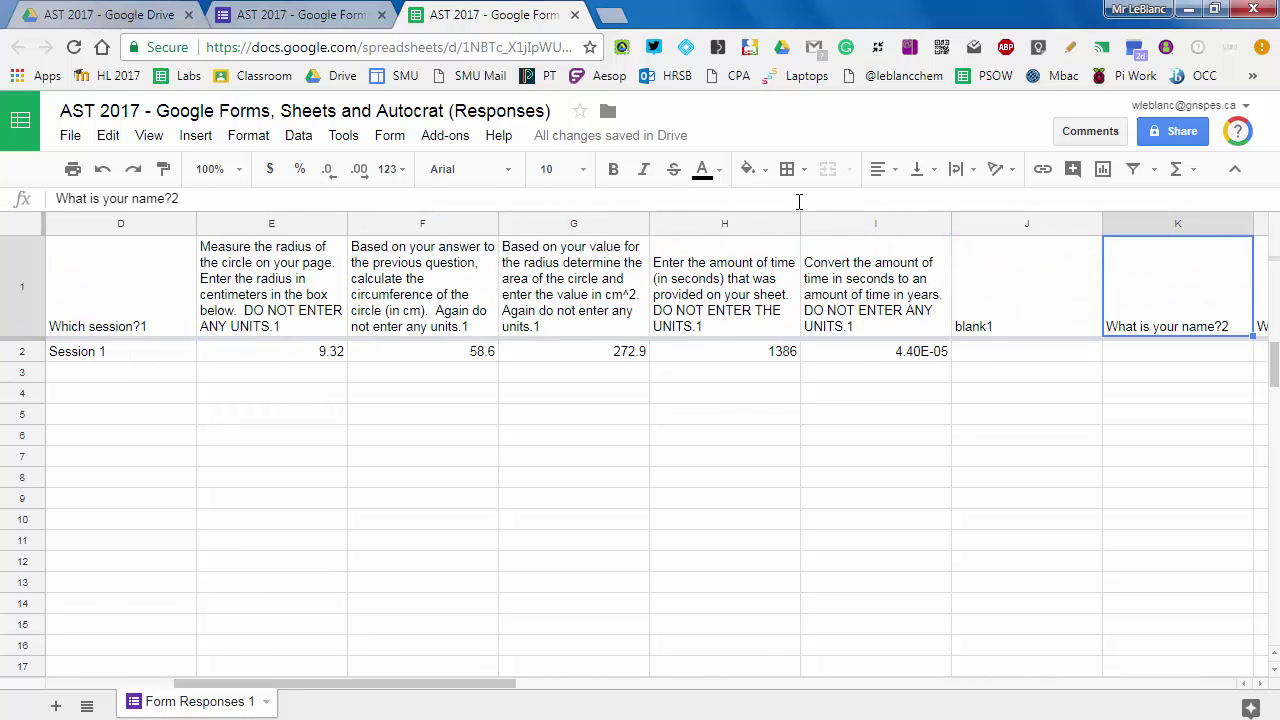
Step: Enter =C2 in K2 to pull in the student's name
key(Right)
key(Left)
key(Down)
text(=)
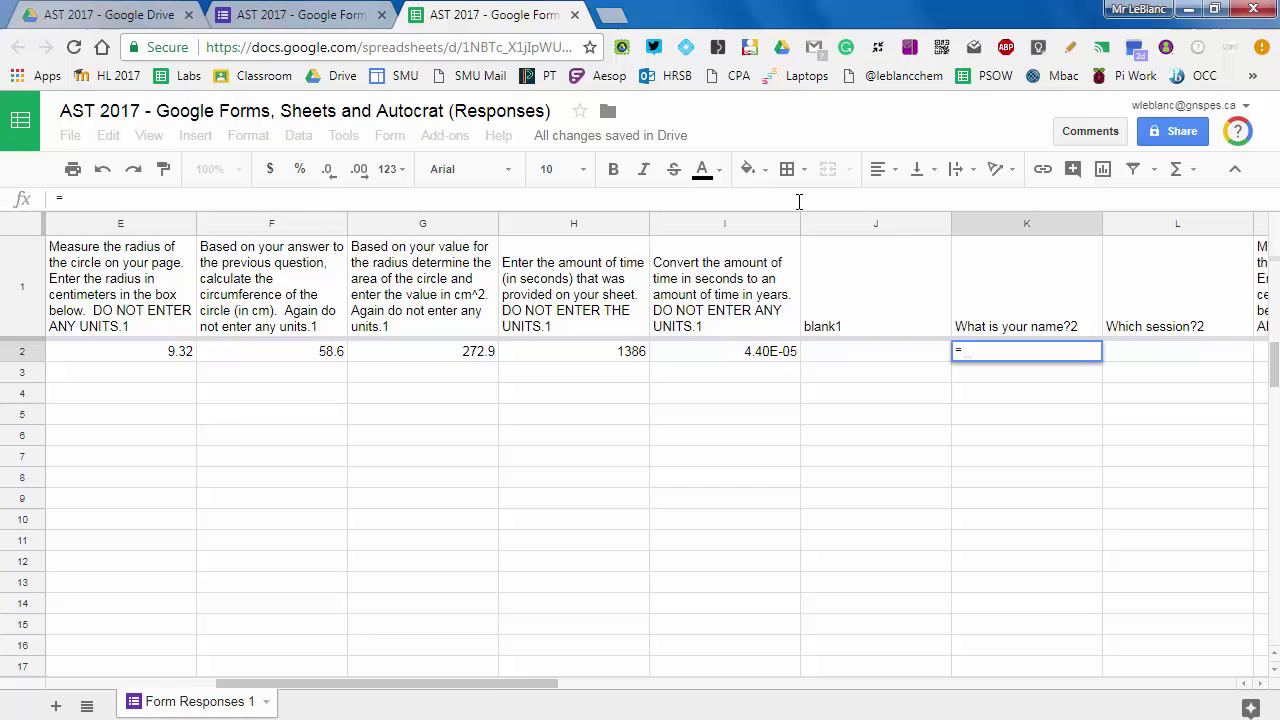
drag(471, 686, 389, 687)
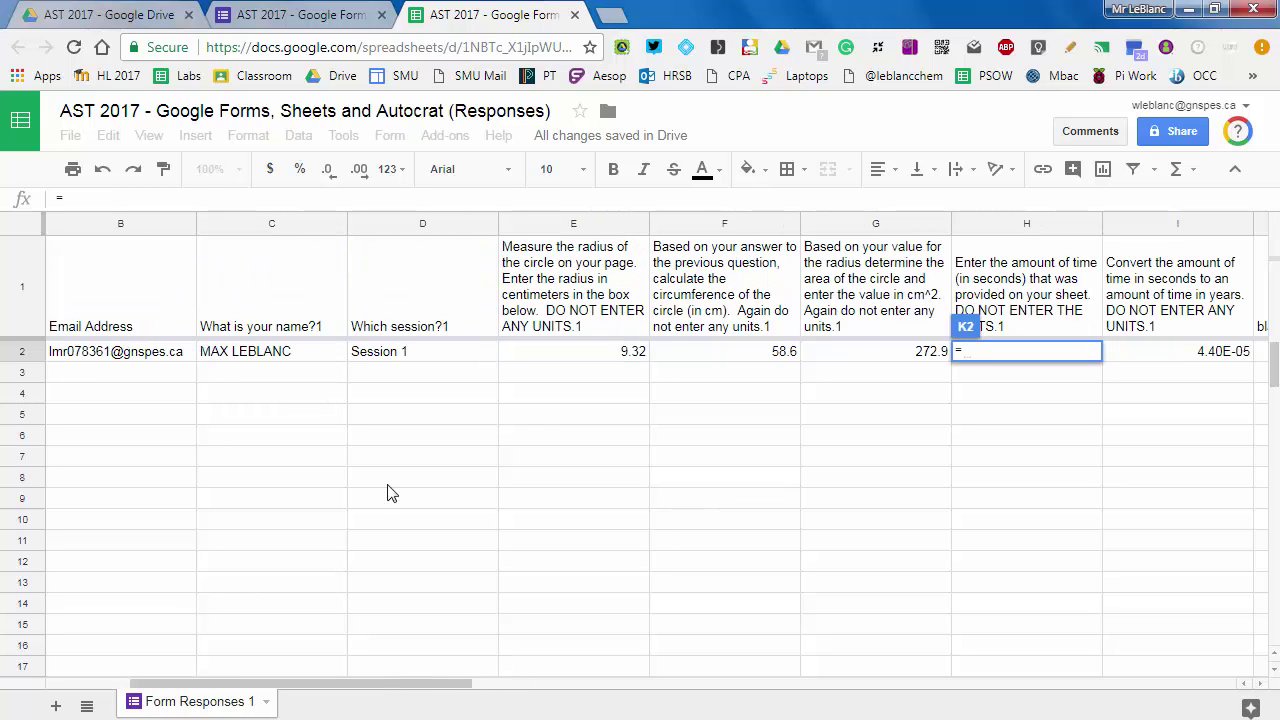
click(303, 358)
key(Tab)
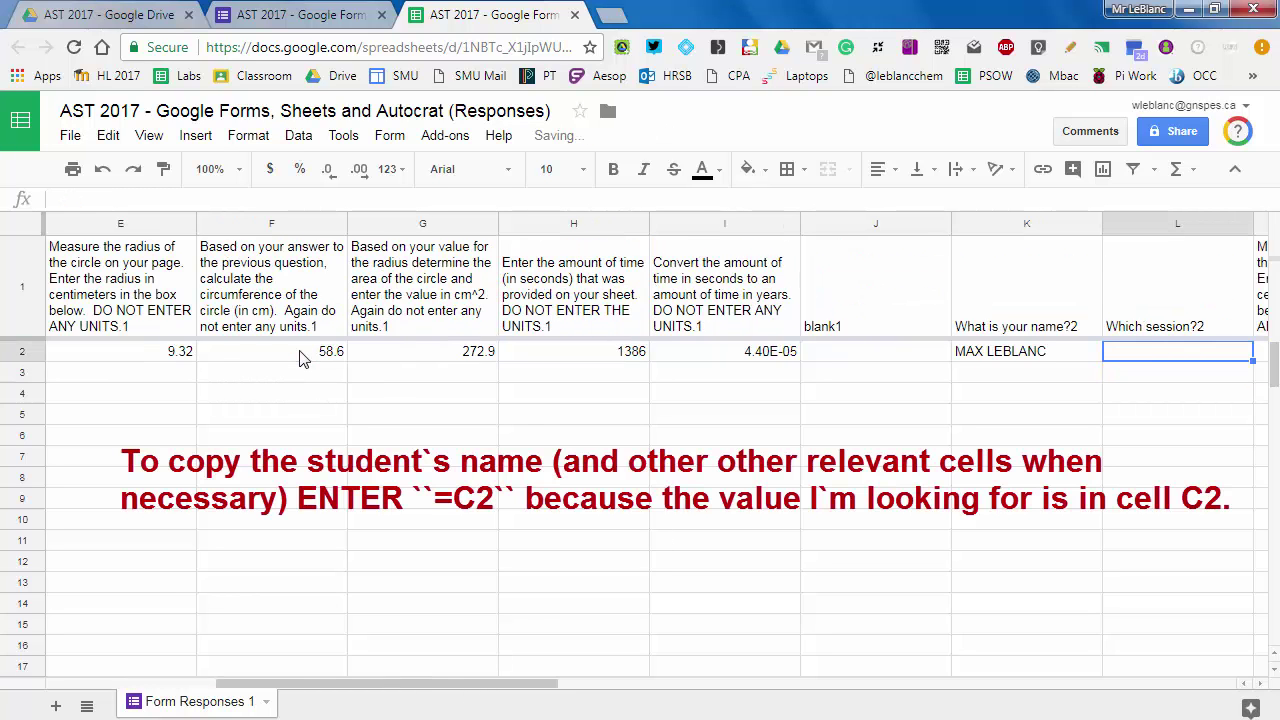
key(Tab)
Step: Fill the reference across L2:M2 and paste M2's reference into P2 for the time
click(303, 358)
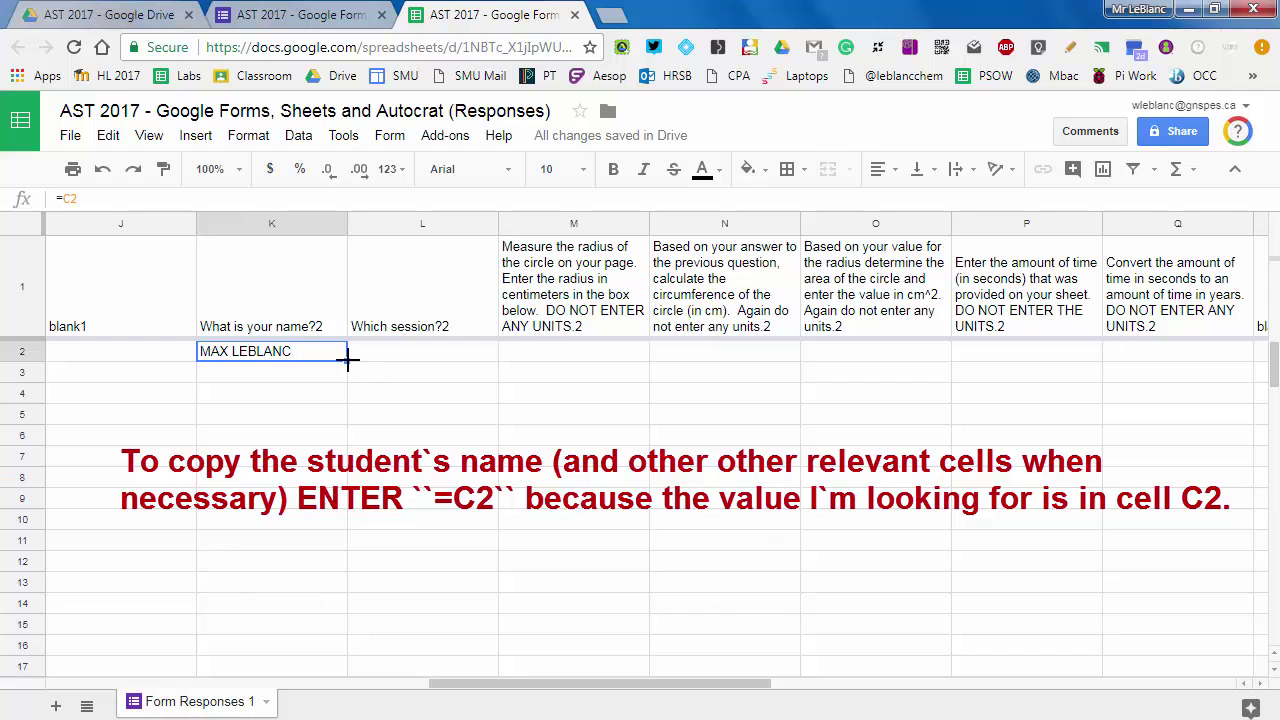
drag(347, 360, 531, 340)
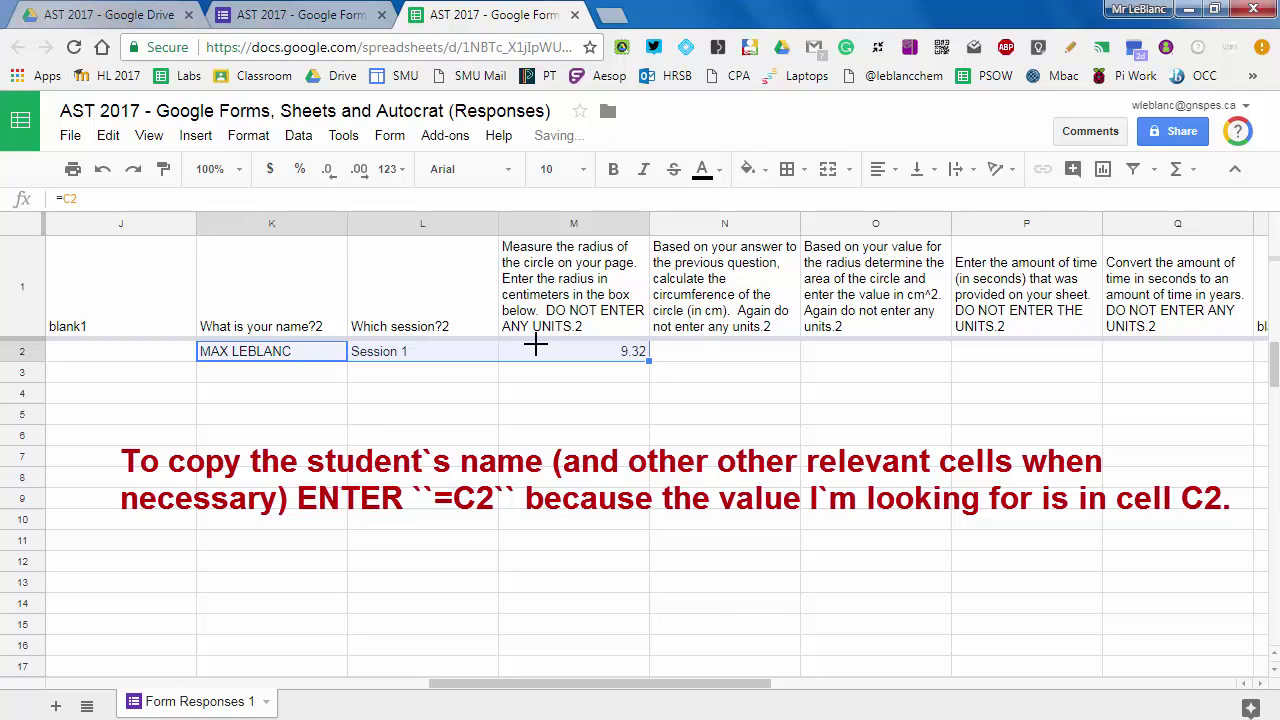
click(557, 377)
click(558, 356)
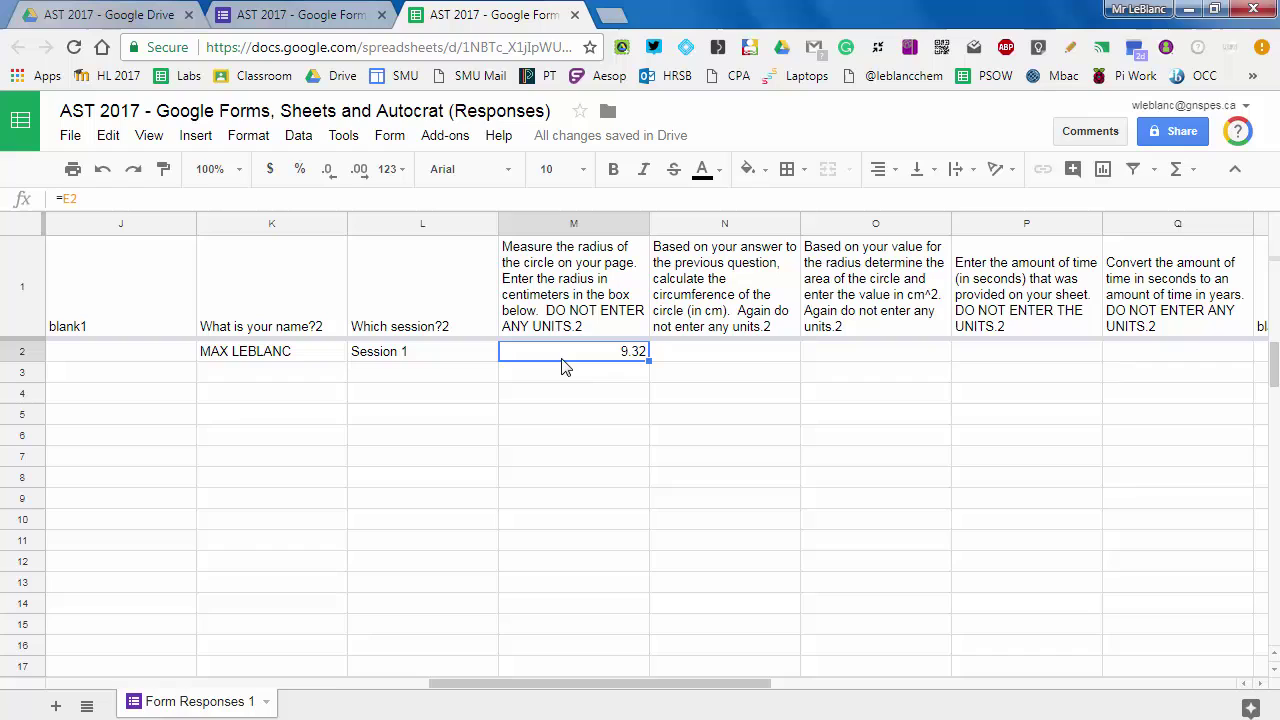
click(978, 355)
text(1386)
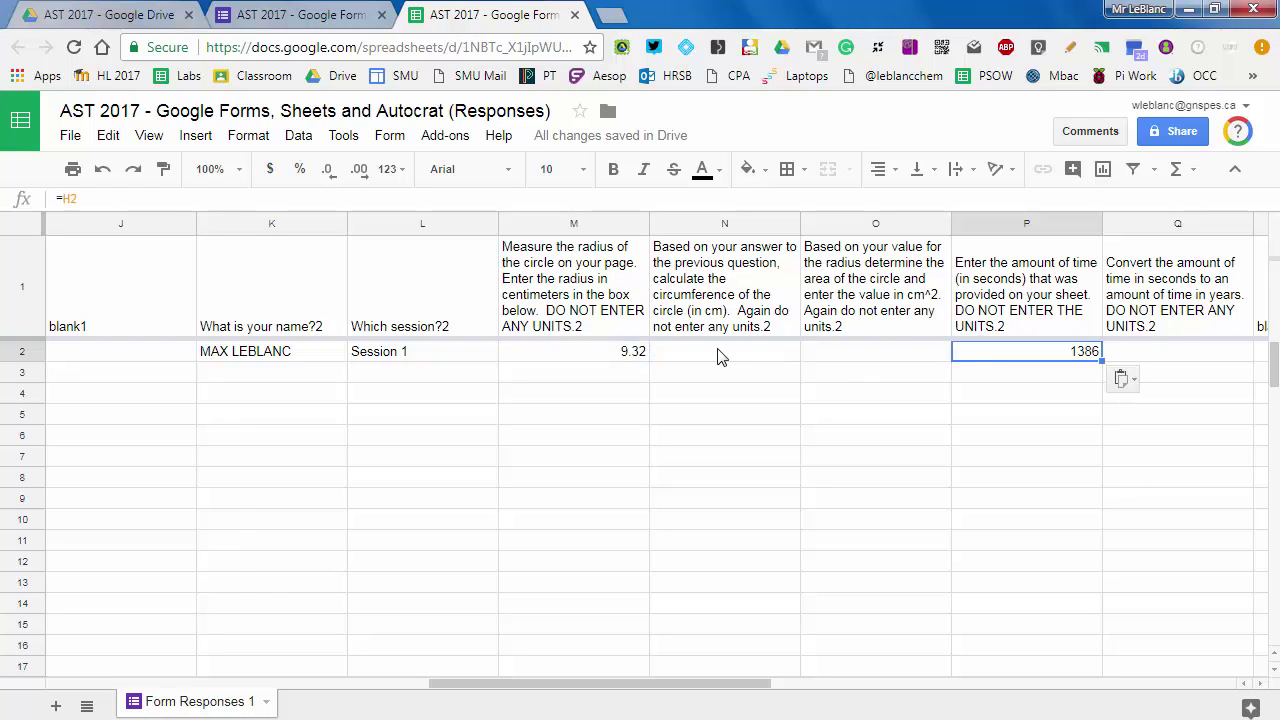
Step: Enter the circumference formula =M2*2*PI() in N2
click(718, 354)
text(=)
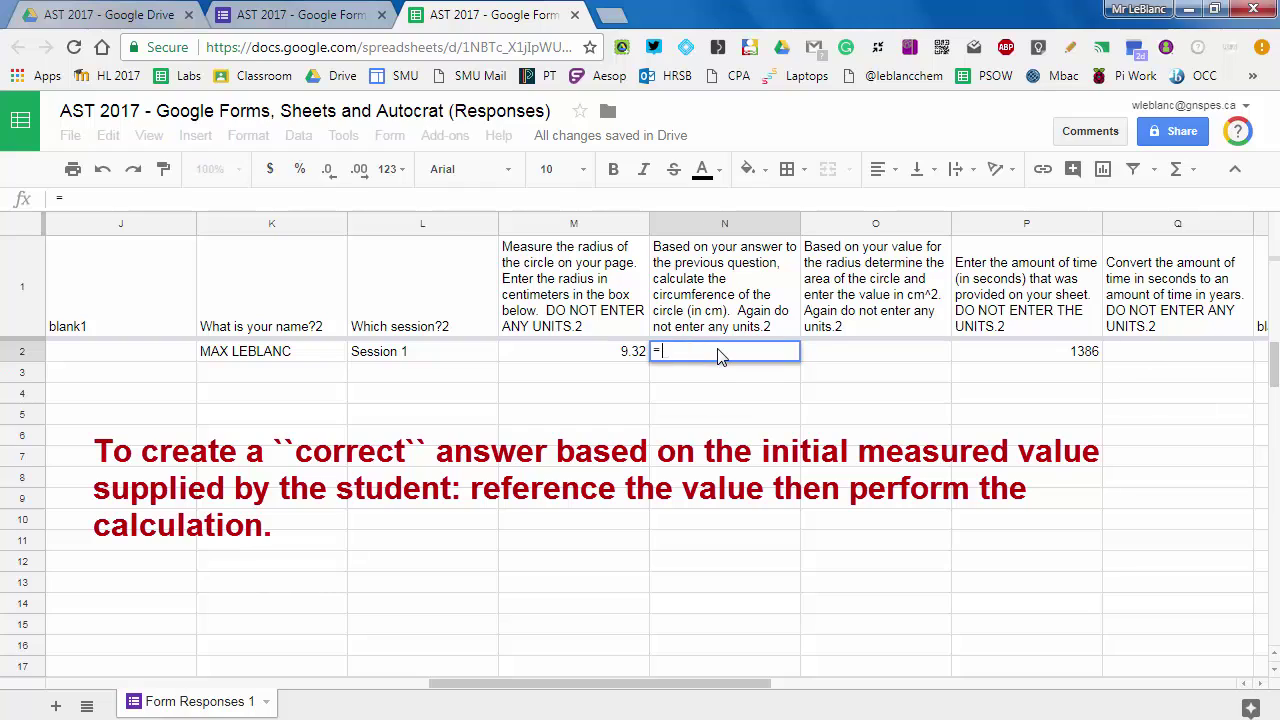
text(M2)
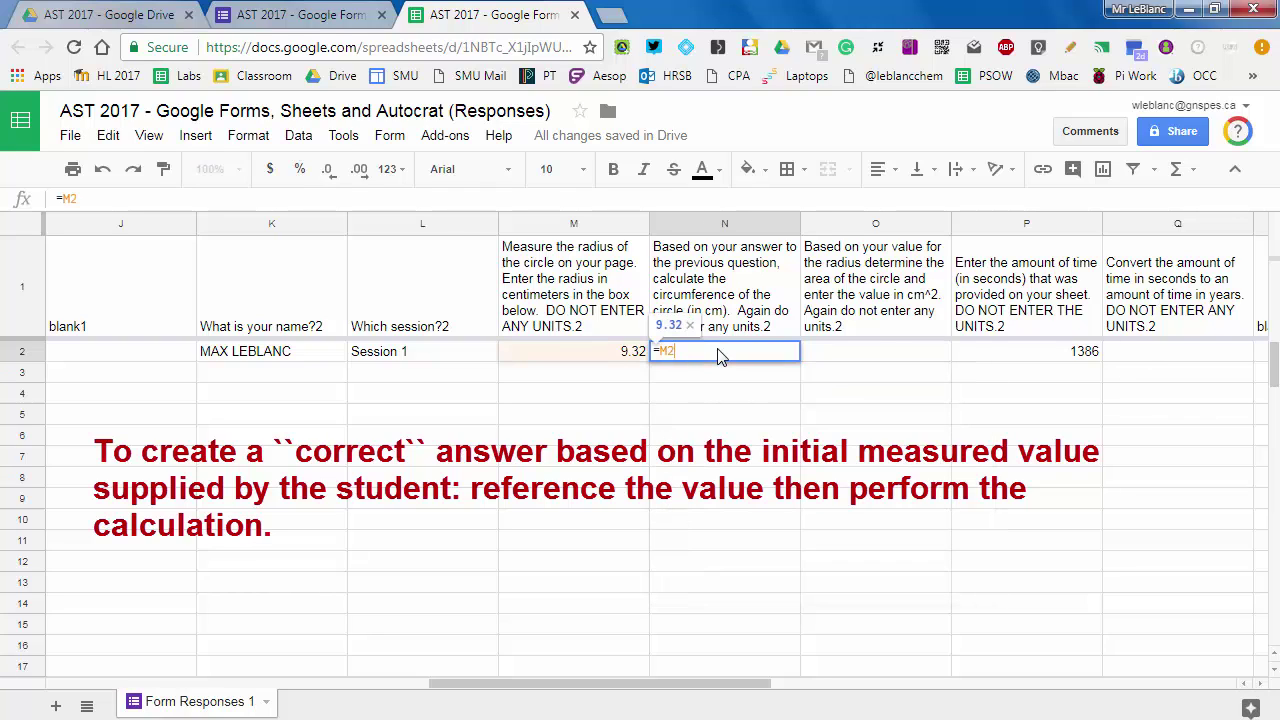
text(*2*)
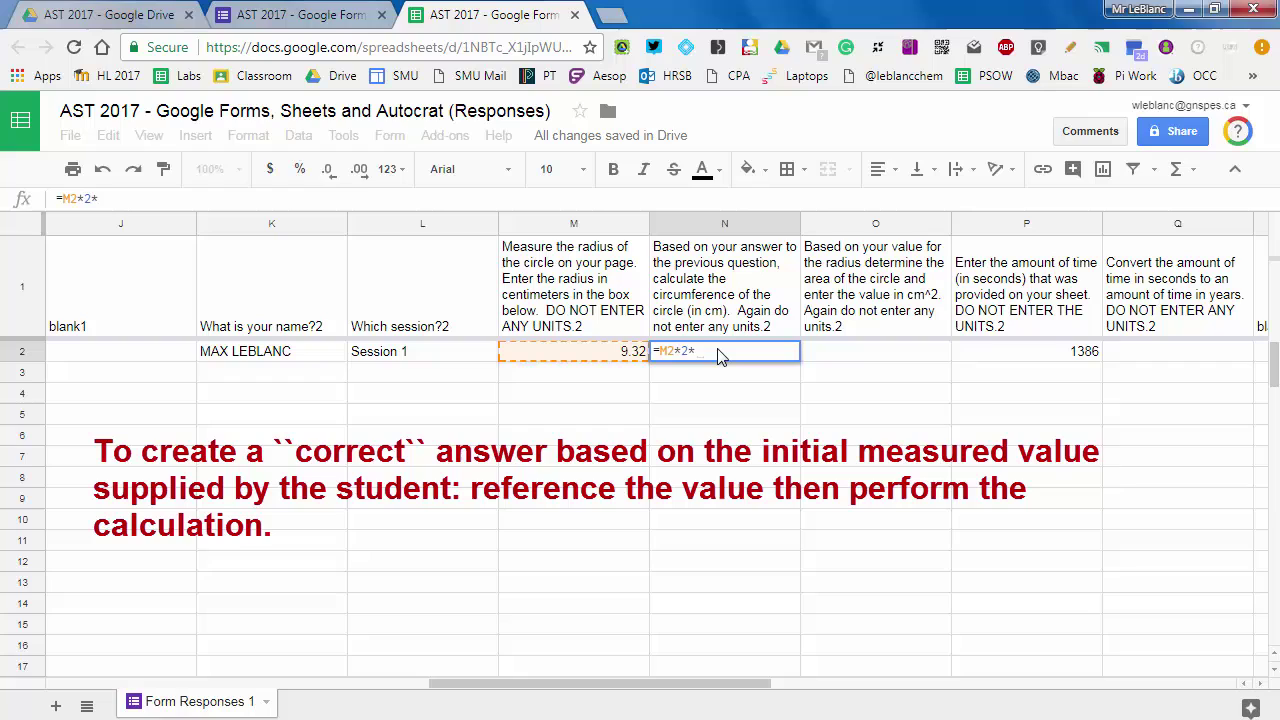
text(PI)
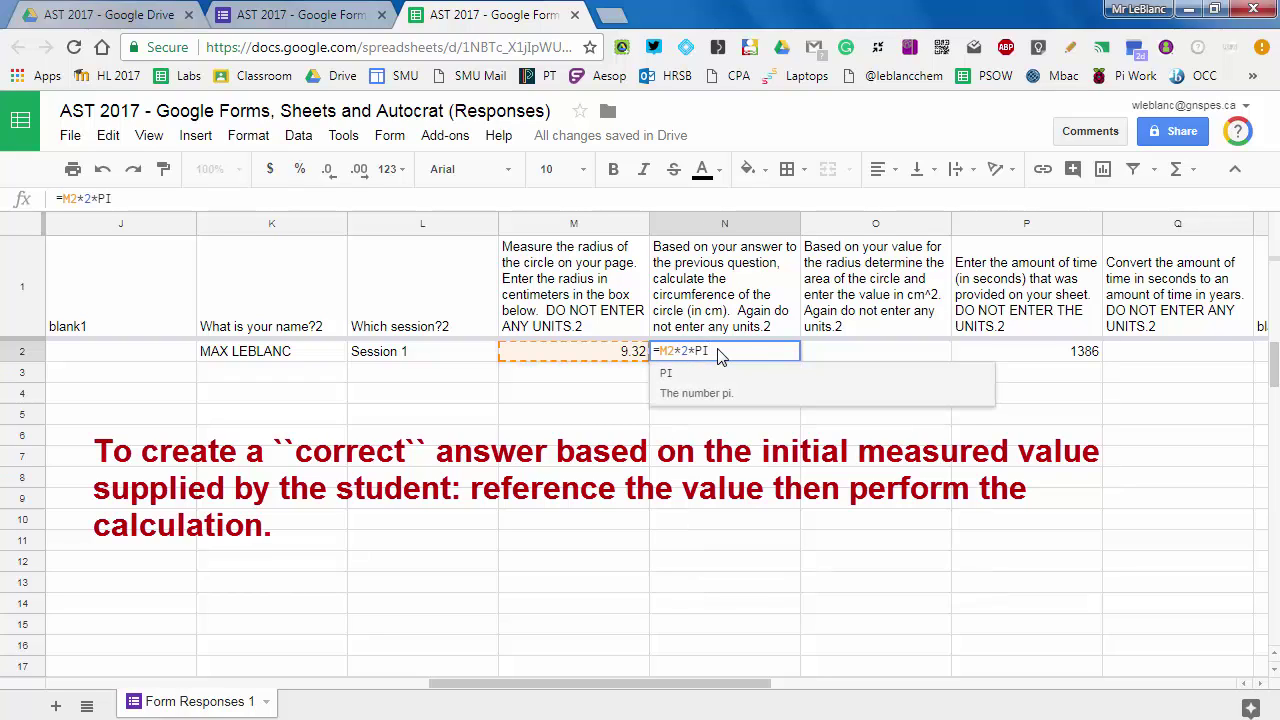
text(()
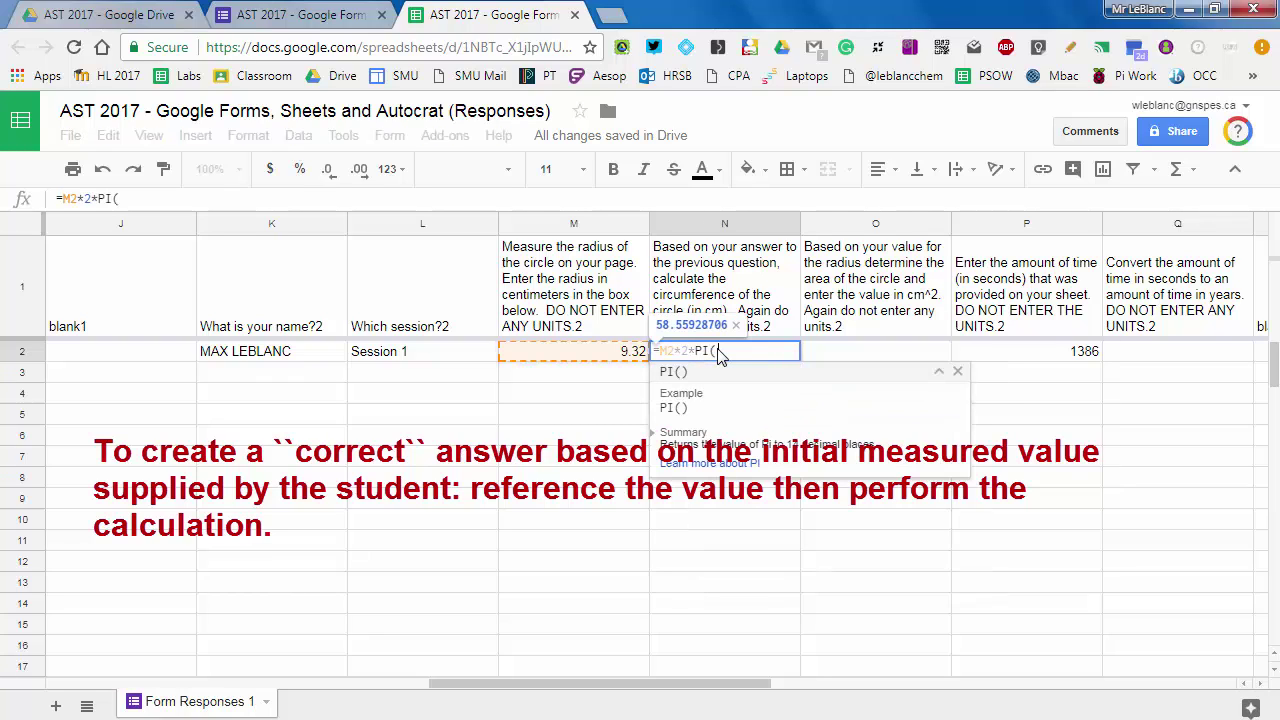
text())
key(Return)
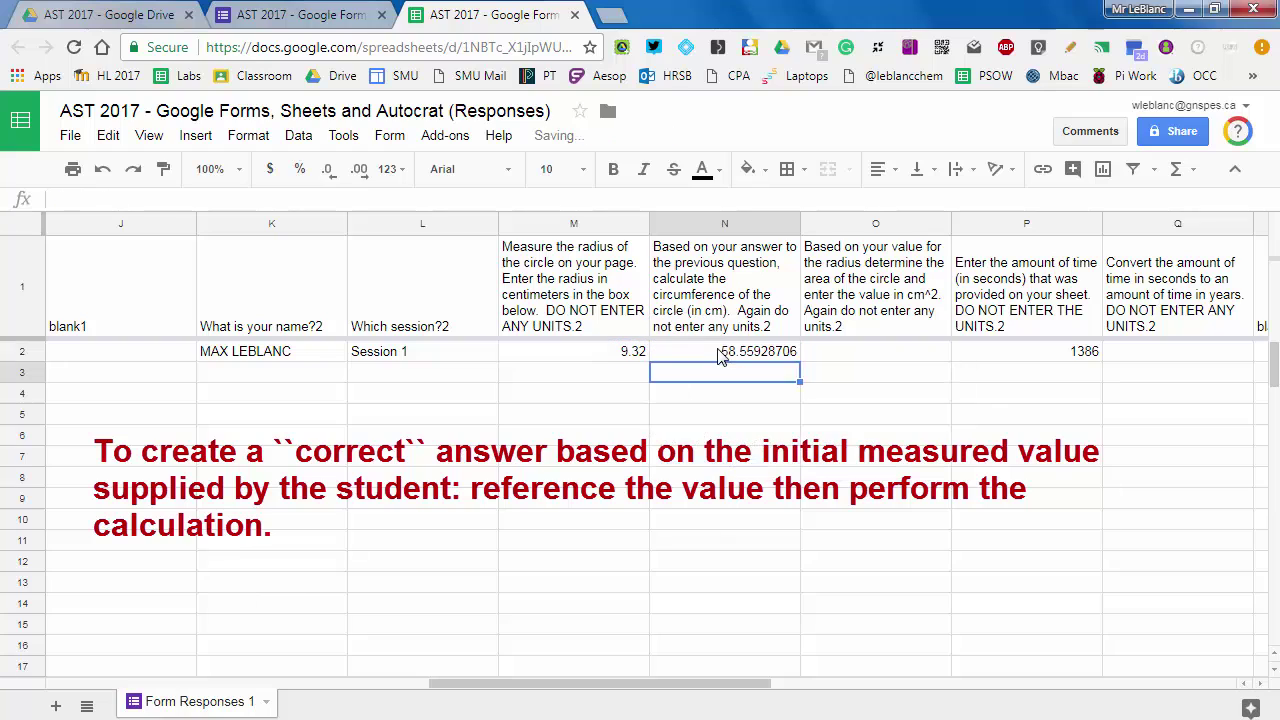
Step: Enter the area formula =PI()*(M2^2) in O2, giving 272.8862777
key(Up)
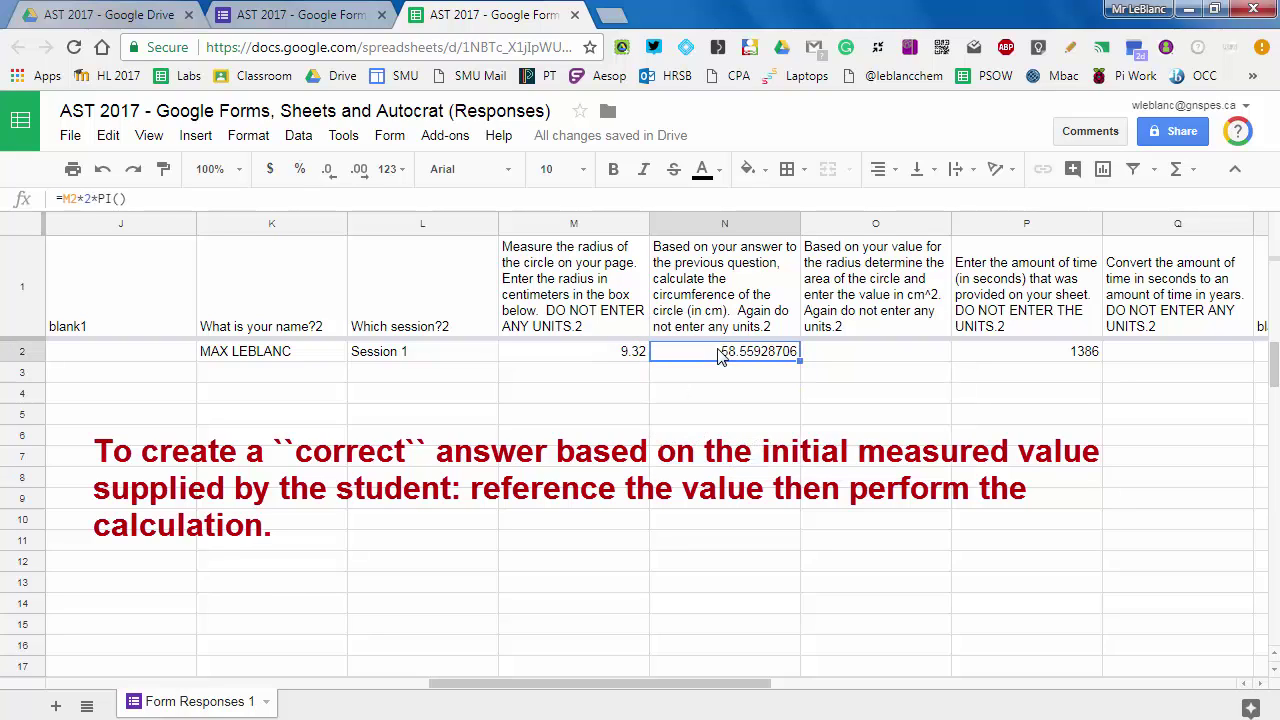
key(Right)
text(=M2)
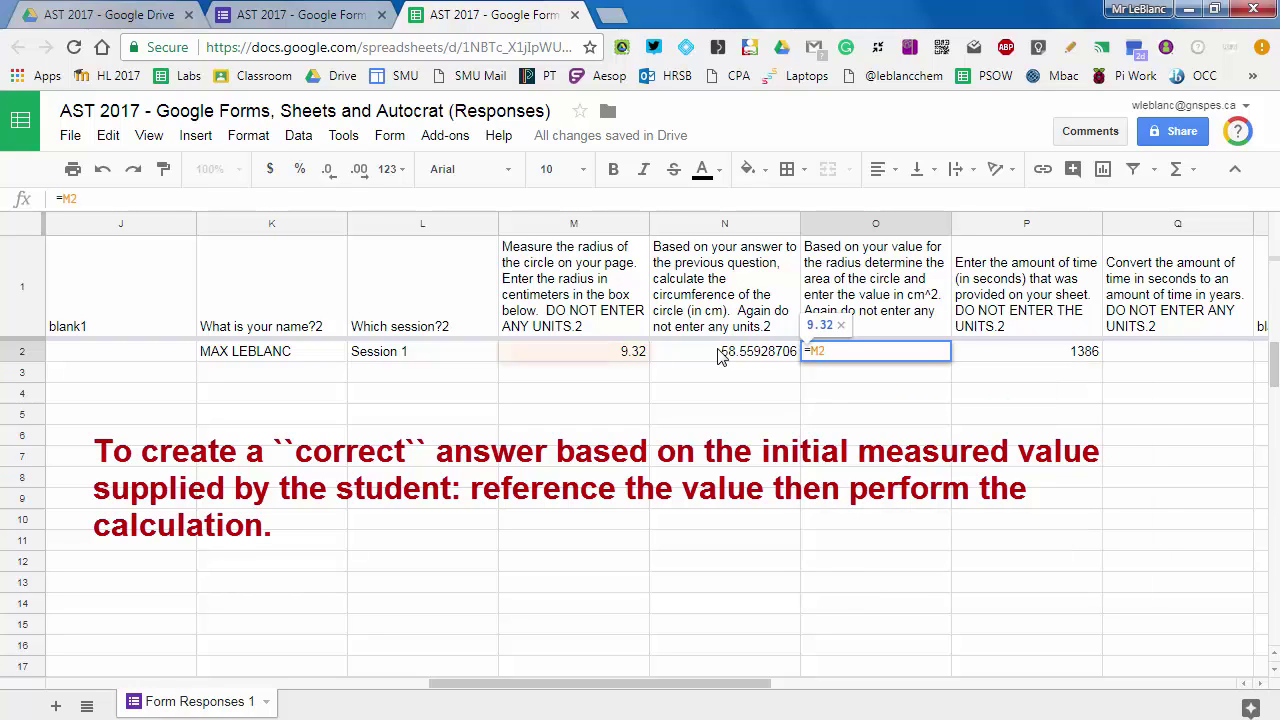
key(BackSpace)
key(BackSpace)
text(PI)
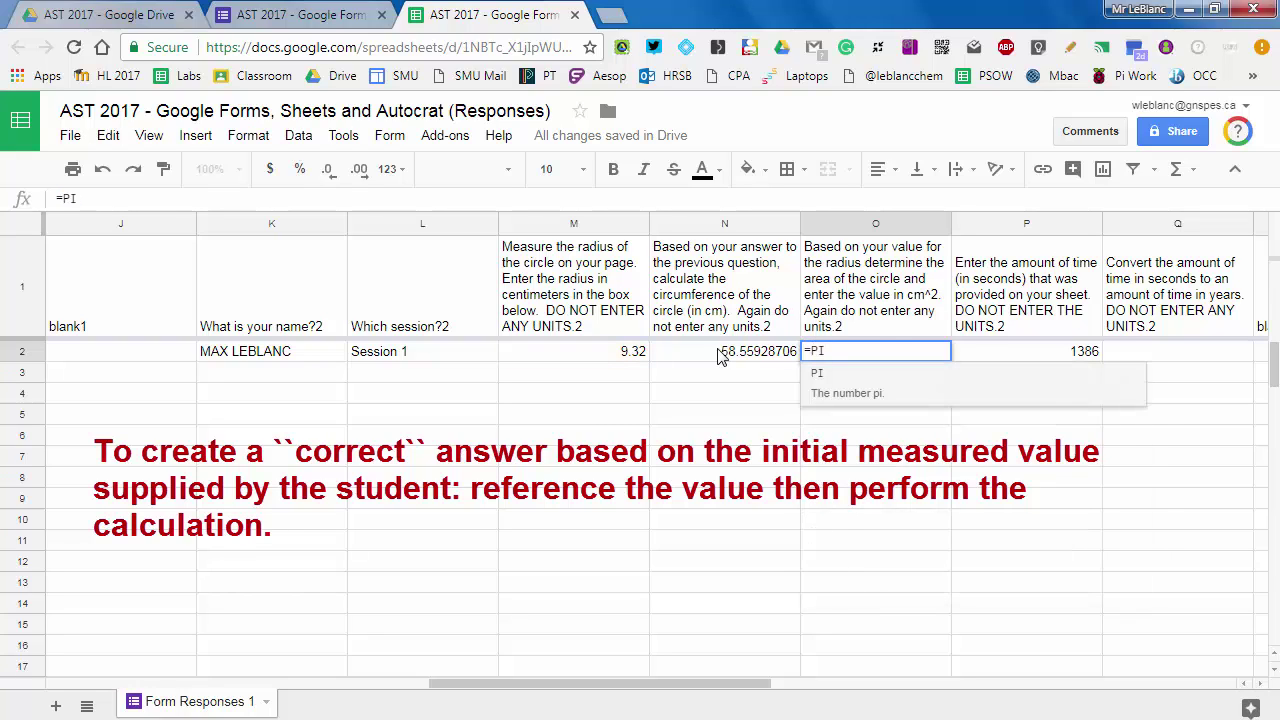
text(()*)
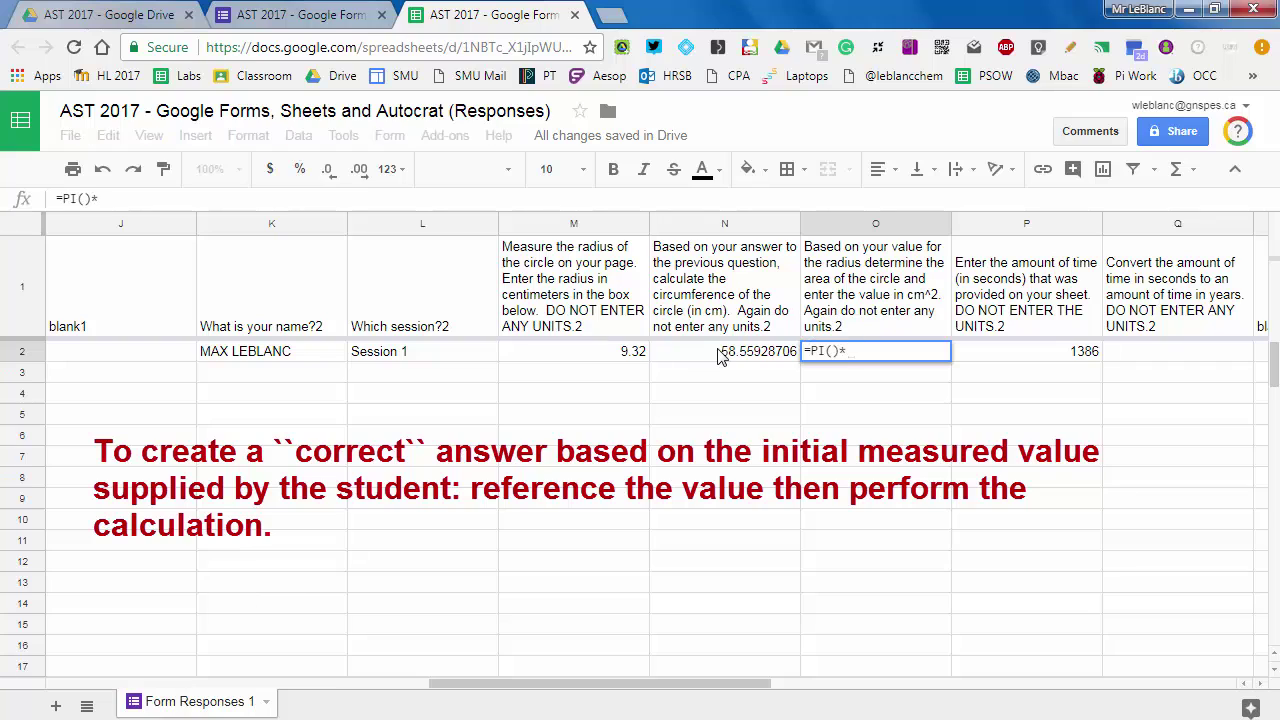
text(()
text(M2)
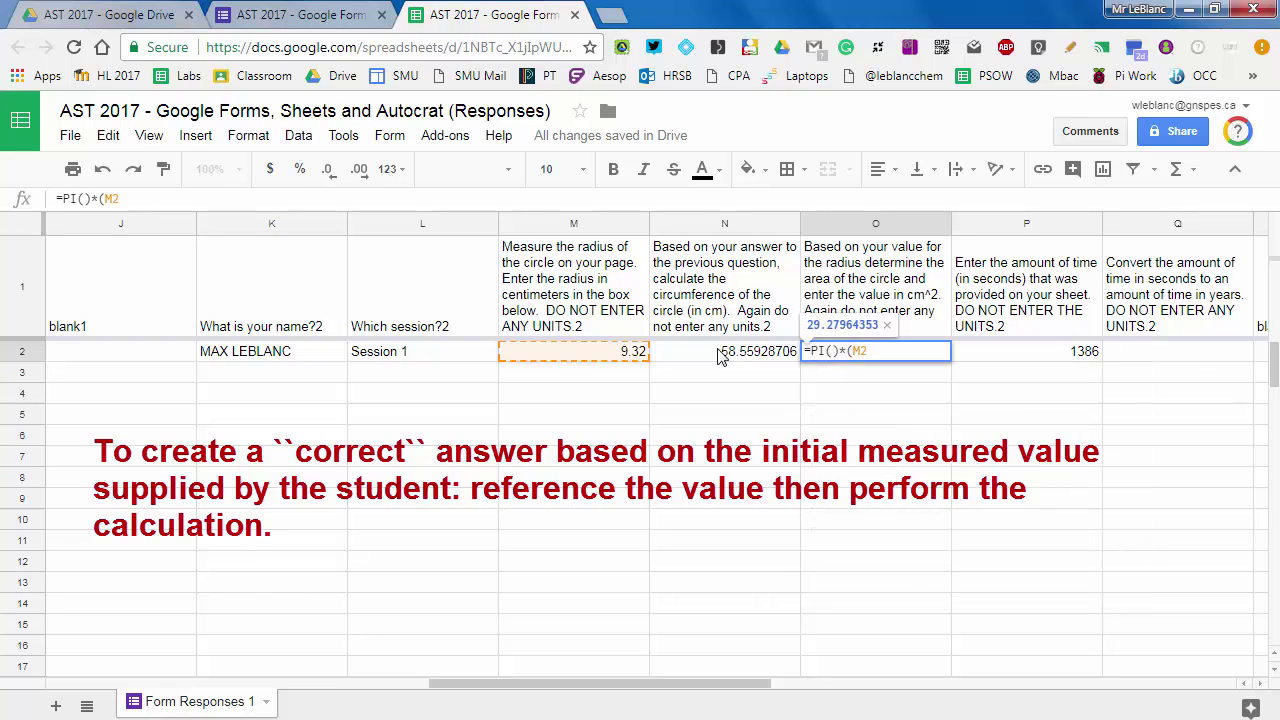
text(^2))
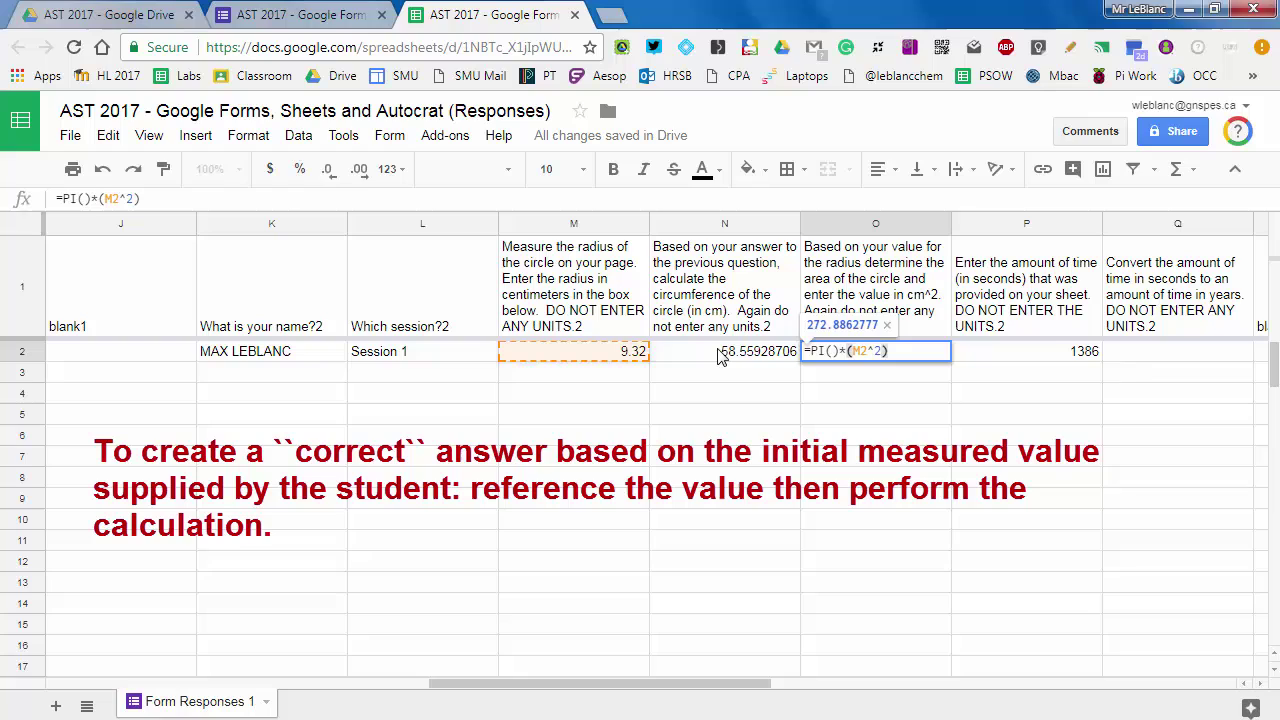
key(Return)
key(Up)
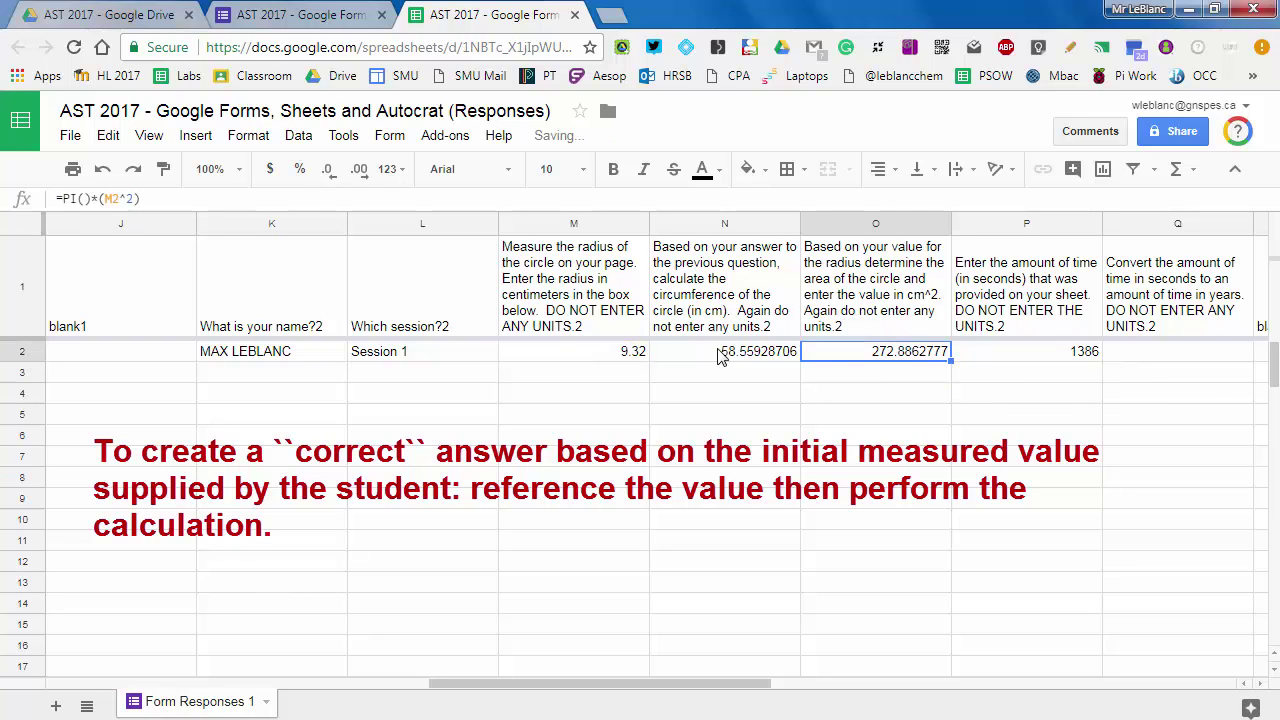
key(Right)
key(Right)
key(Left)
click(722, 357)
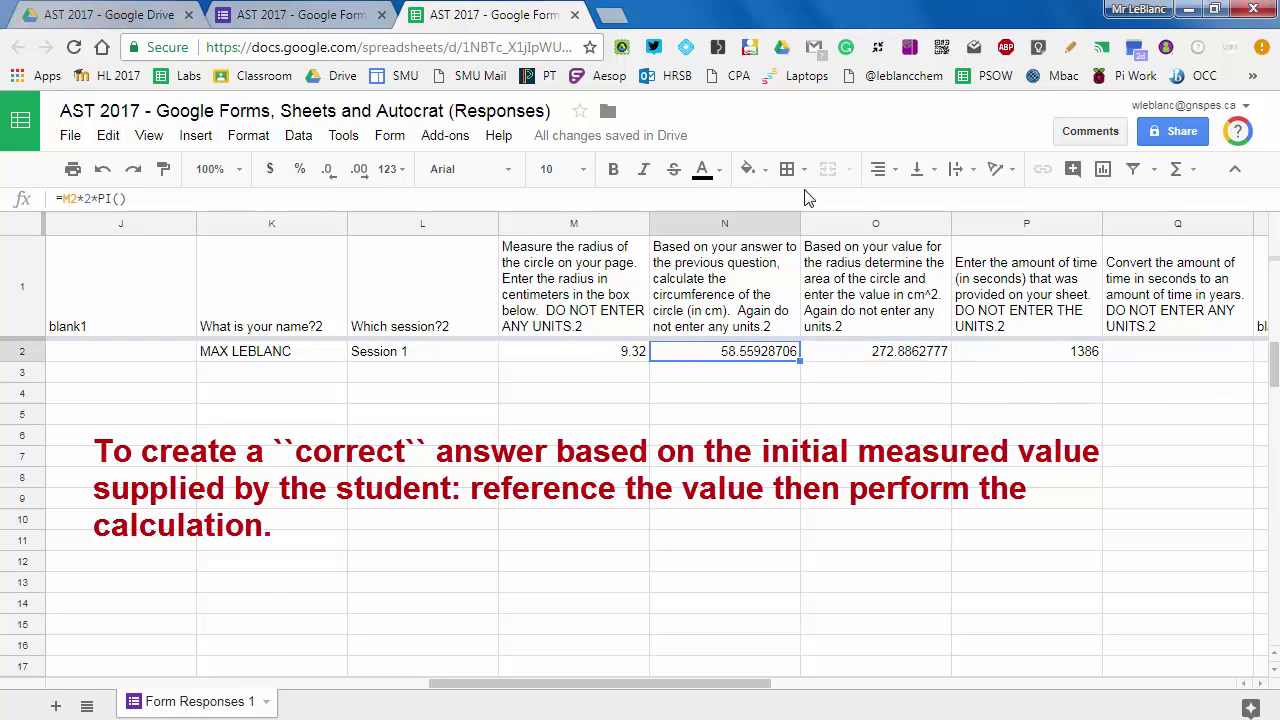
Step: Reduce N2's decimal places so the circumference shows 58.6
click(330, 172)
click(330, 172)
click(330, 172)
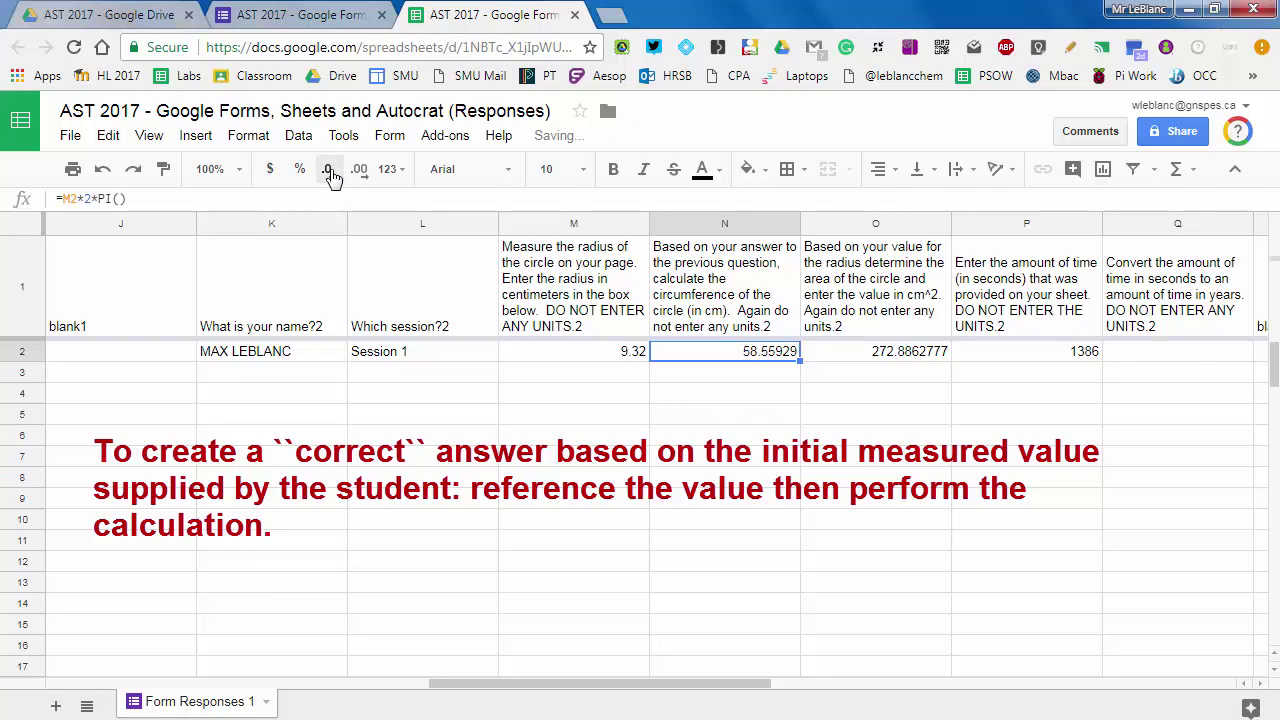
click(331, 172)
click(331, 172)
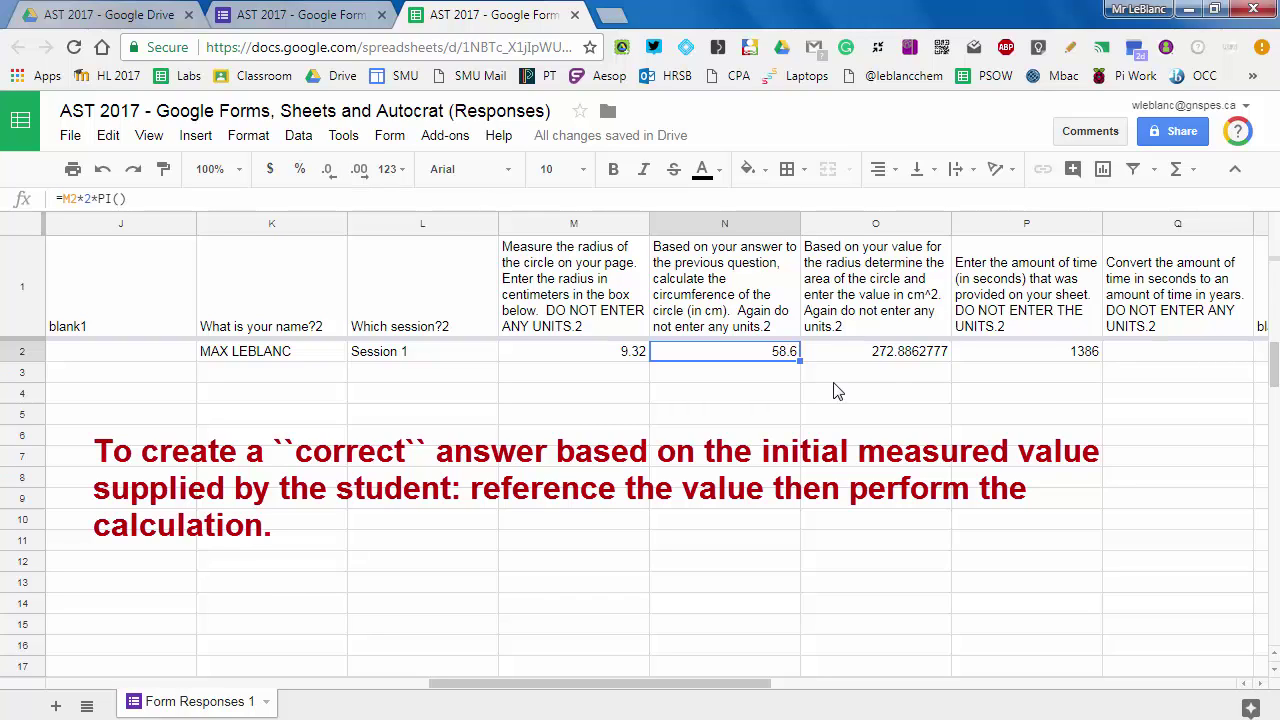
Step: Reduce O2's decimal places so the area shows 273
click(900, 356)
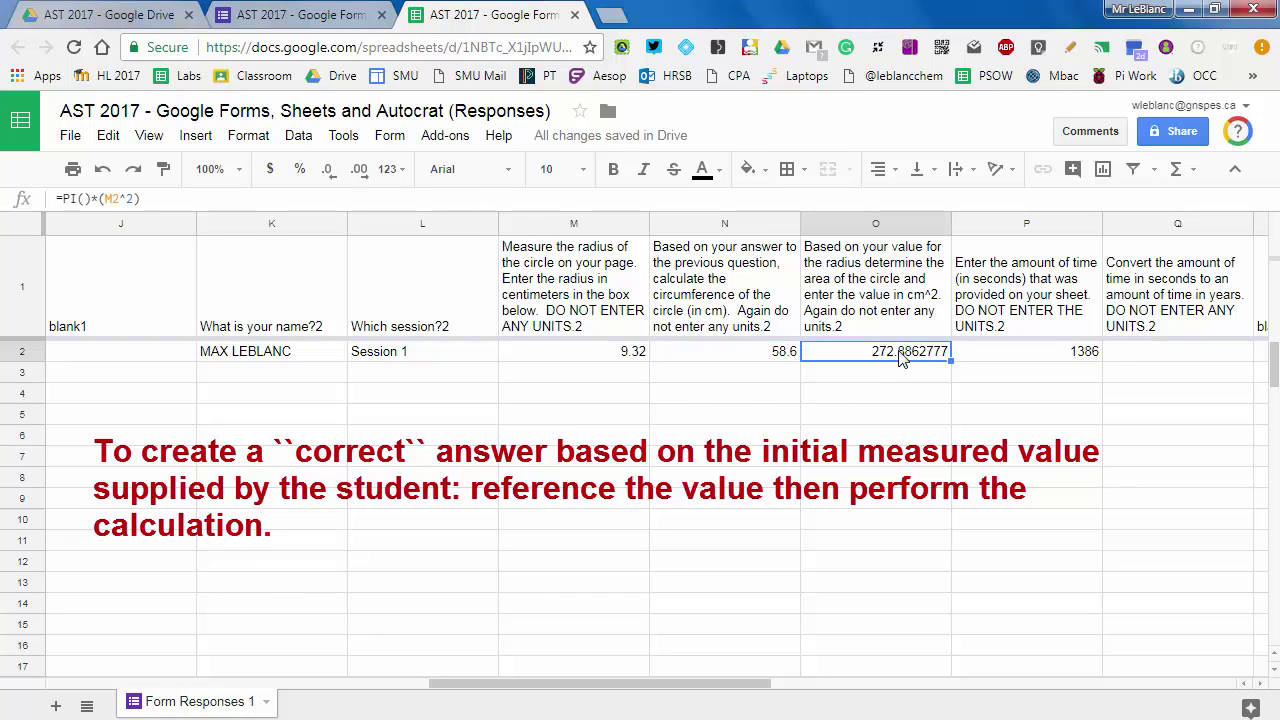
click(330, 172)
click(330, 172)
click(330, 172)
click(330, 172)
click(330, 172)
click(330, 172)
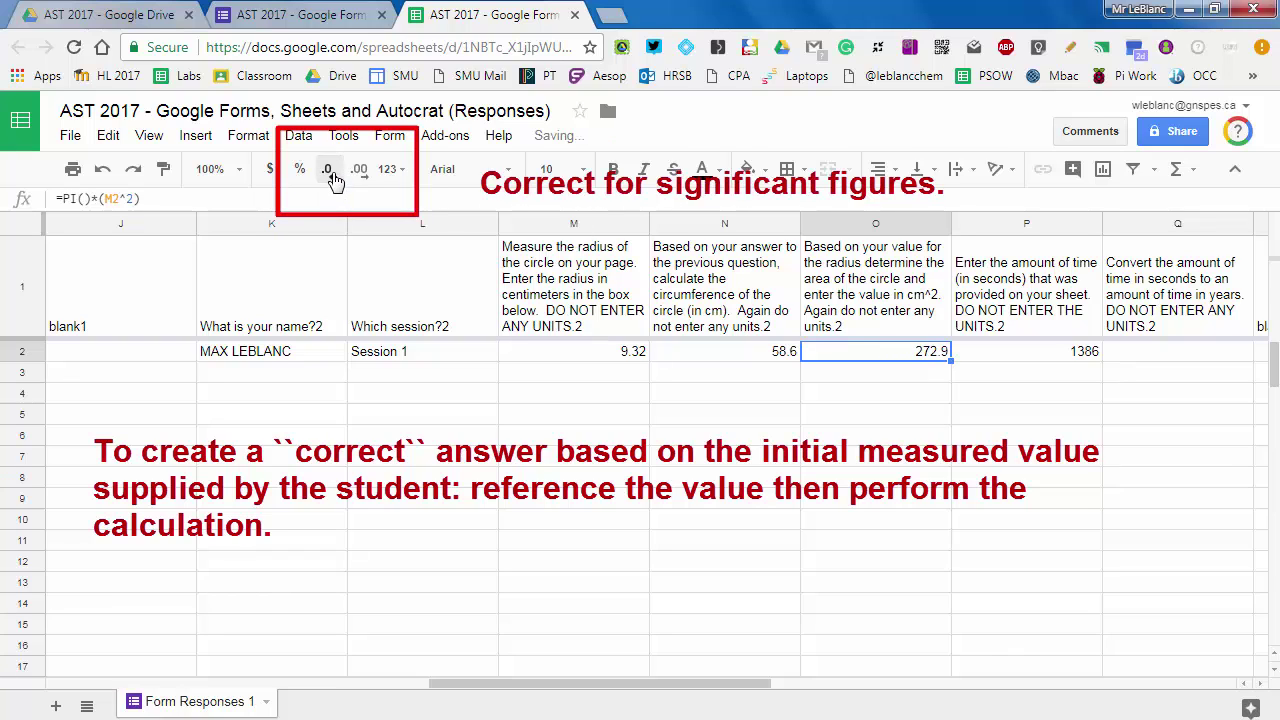
click(772, 528)
key(Up)
key(Up)
key(Up)
key(Up)
key(Up)
key(Up)
key(Up)
key(Up)
key(Right)
key(Right)
key(Right)
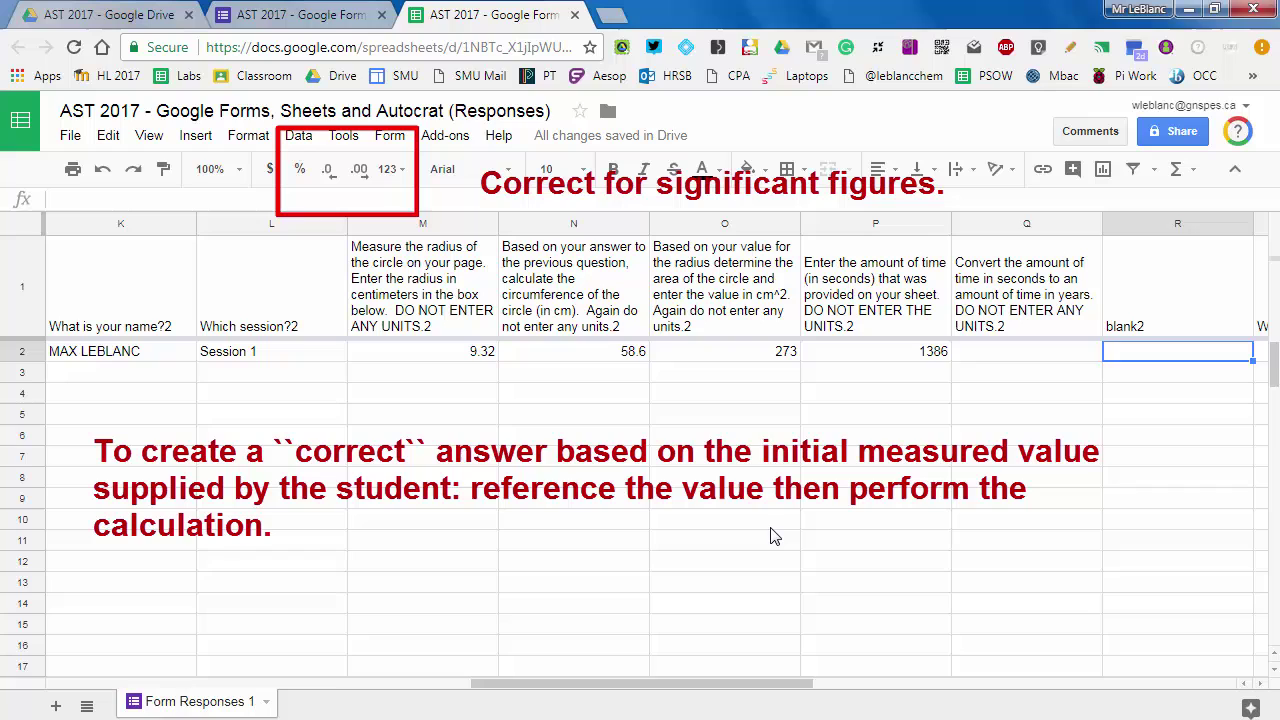
Step: Enter =P2/3600/24/365 in Q2 to convert the seconds into years
text(=)
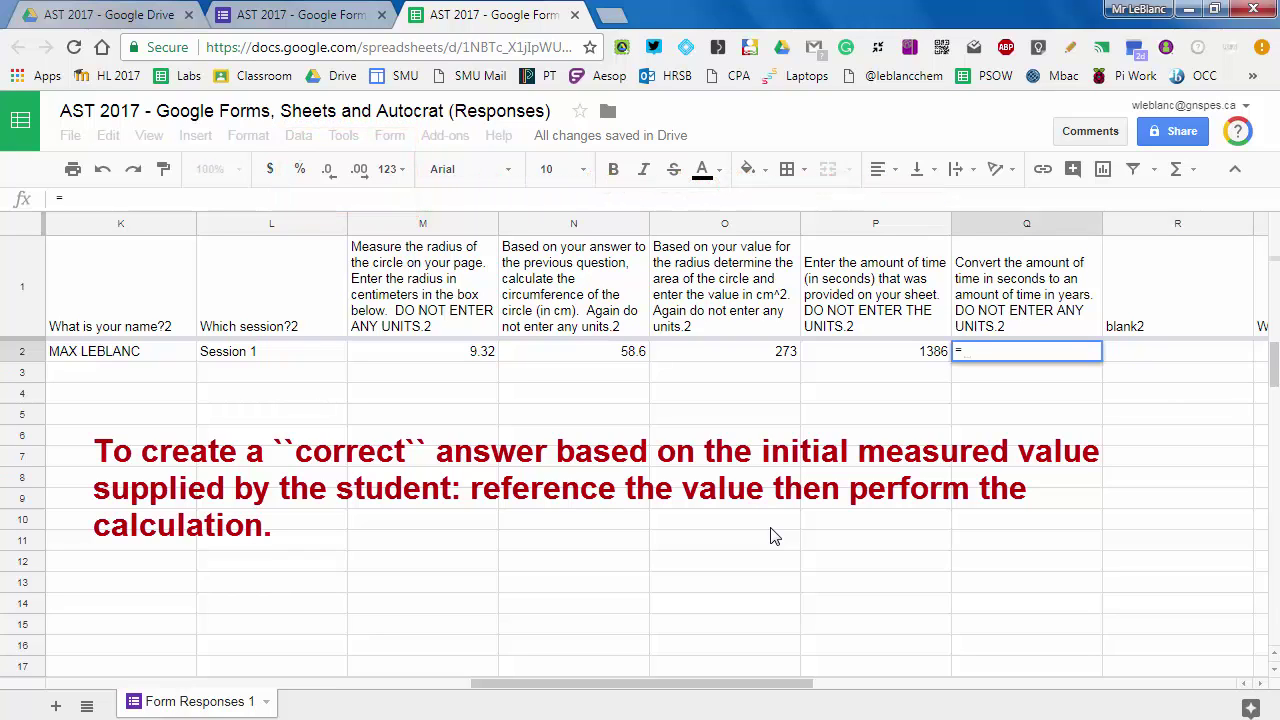
text(P2/)
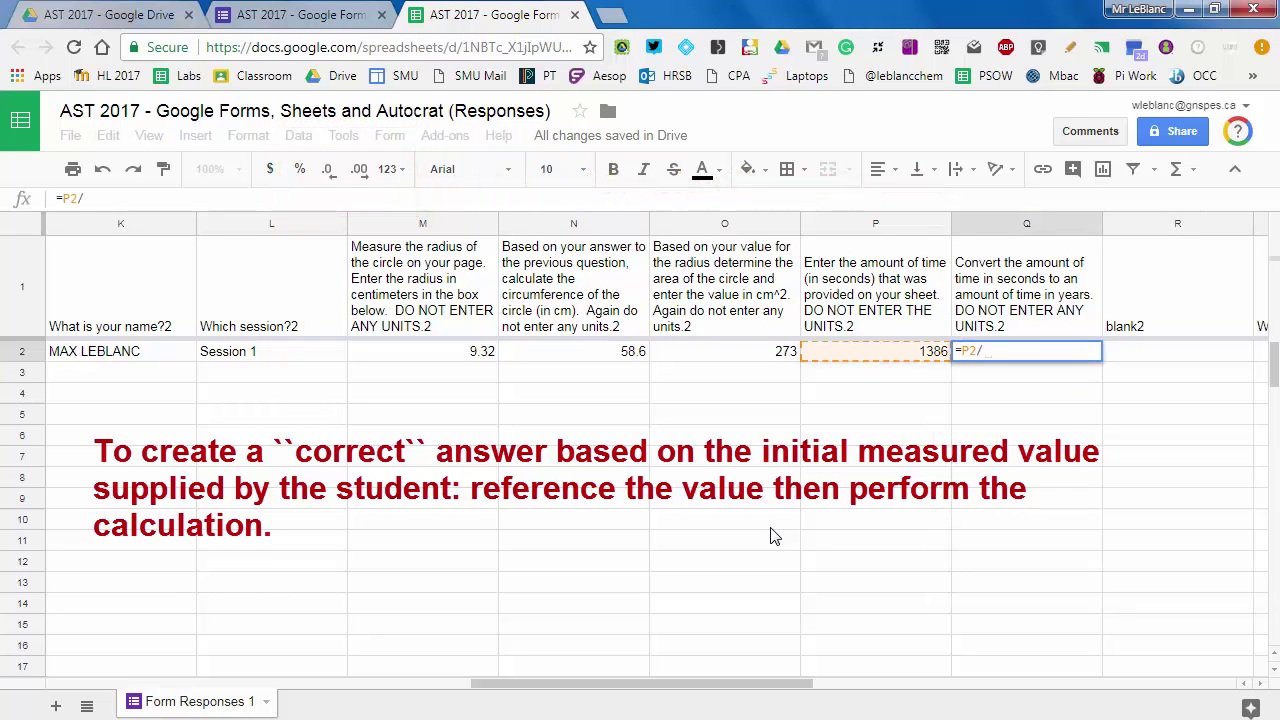
text(3600/24)
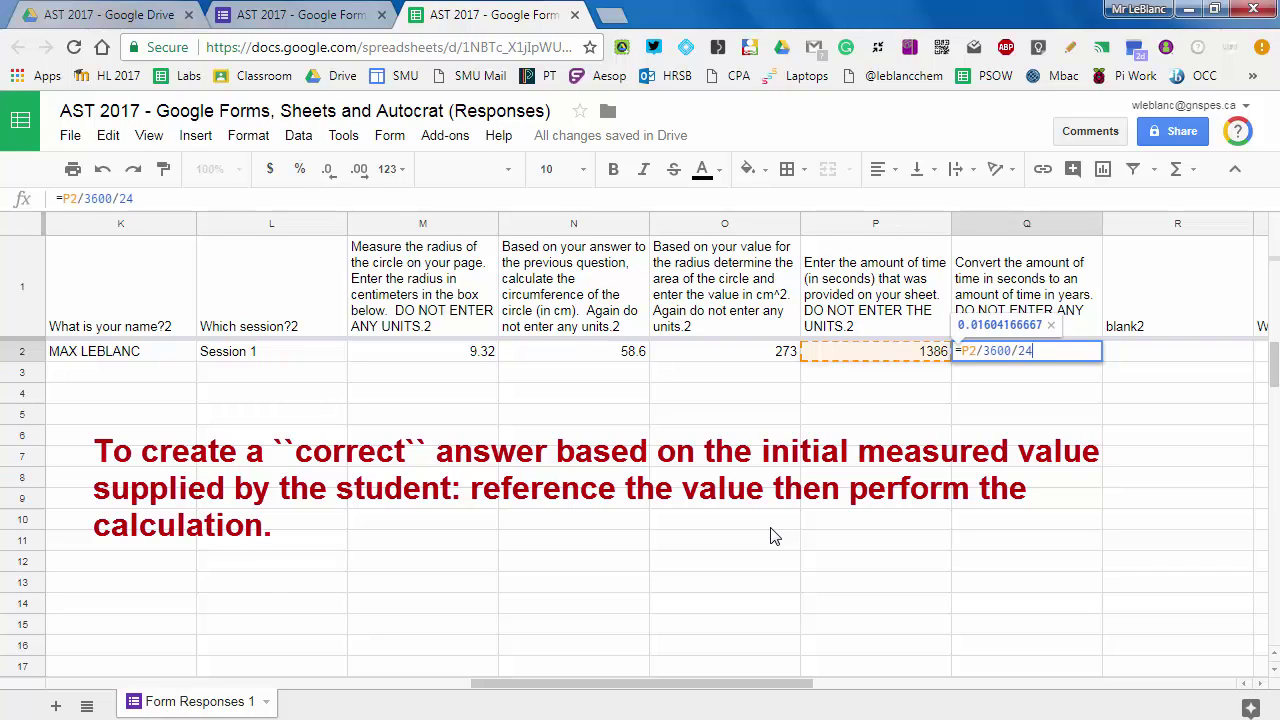
text(/365)
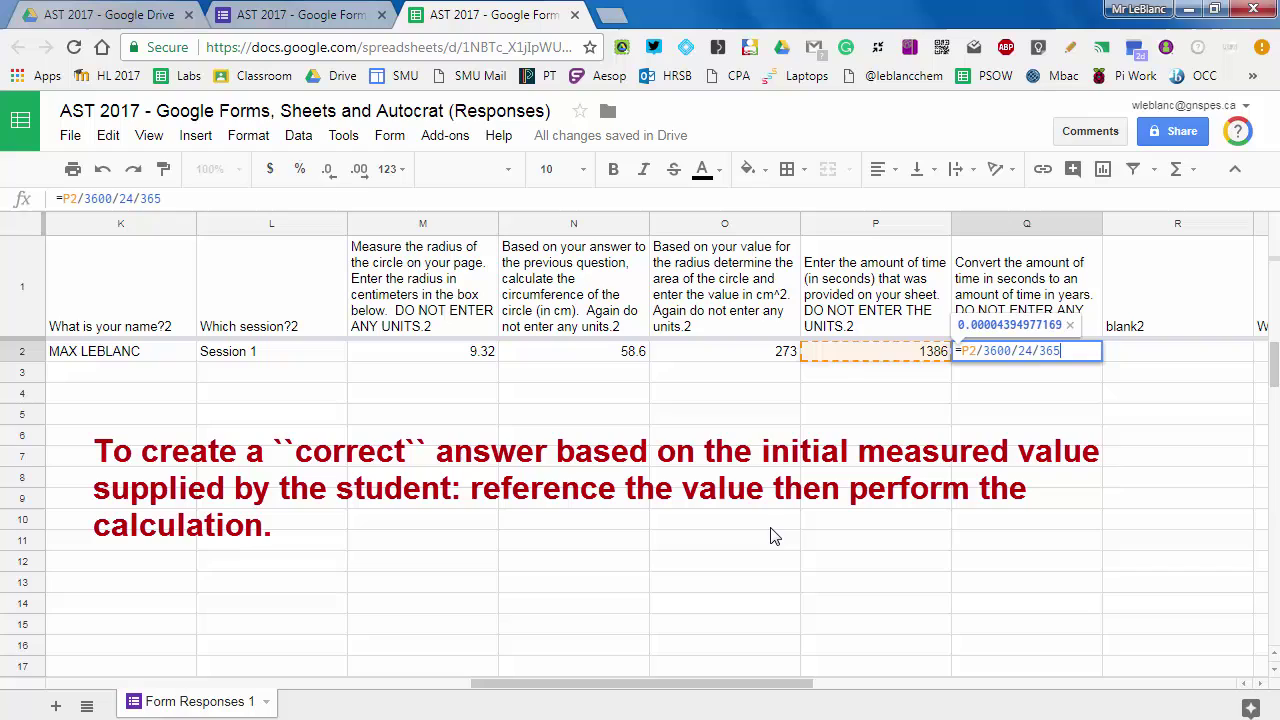
key(Return)
key(Up)
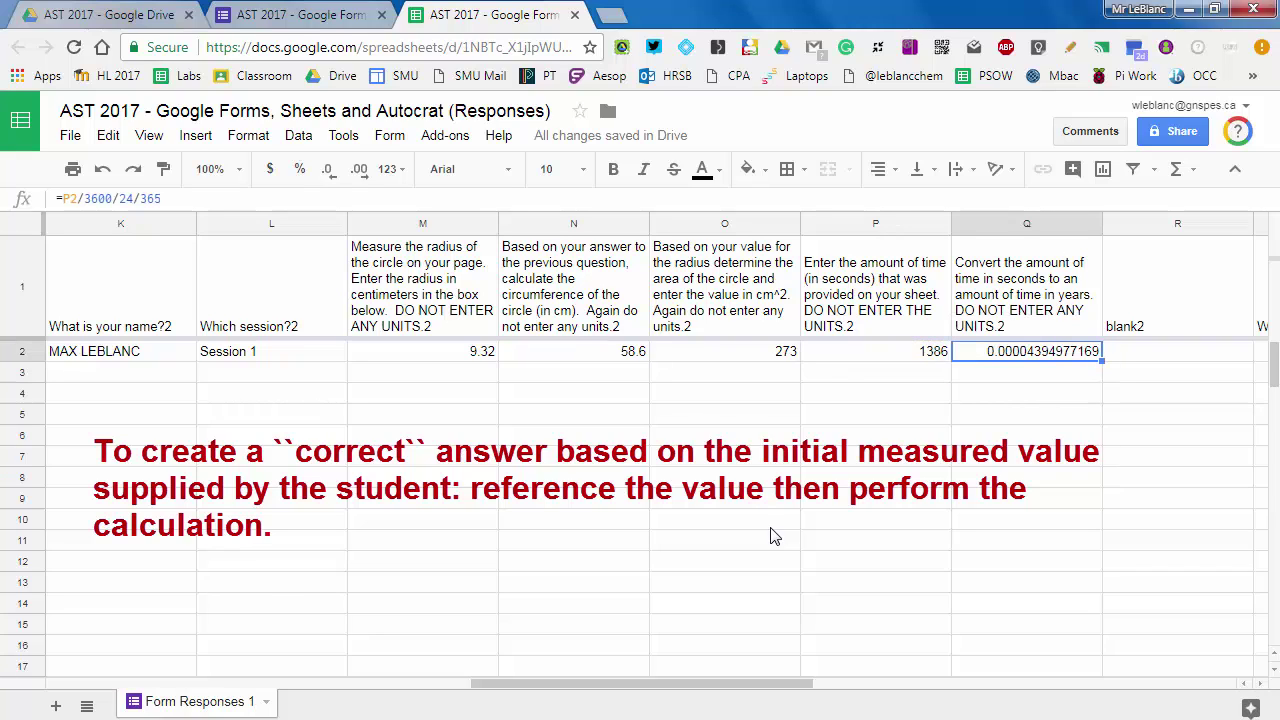
Step: Reduce Q2's decimal places so it displays 0.00004395
click(334, 172)
click(334, 172)
click(334, 172)
click(334, 172)
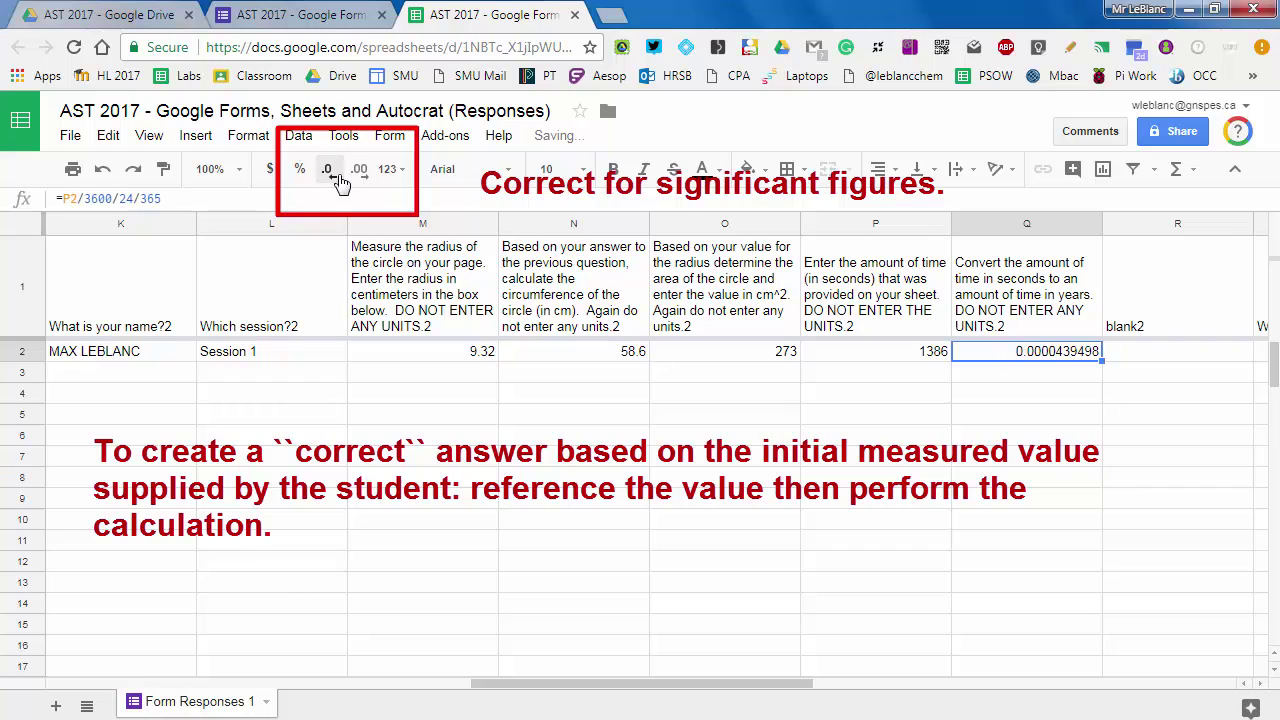
click(334, 172)
click(338, 176)
click(989, 377)
key(Up)
key(Right)
key(Right)
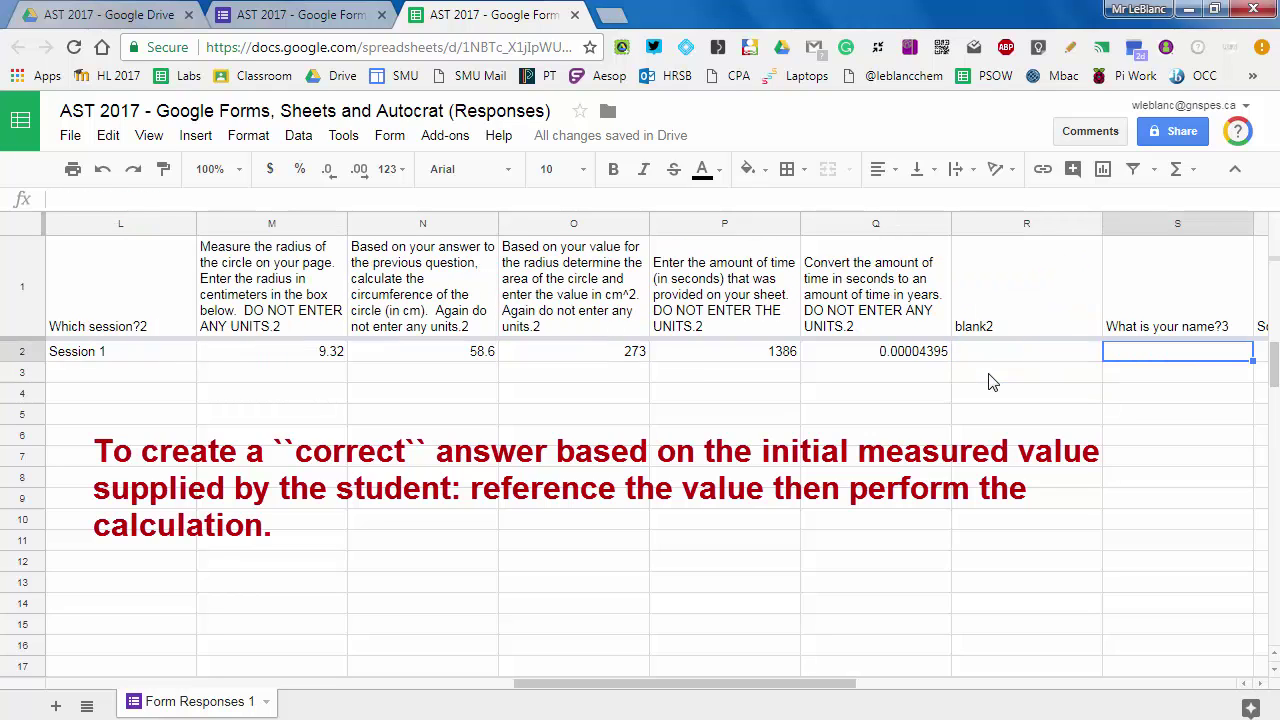
Step: Enter =C2 in S2 and =SUM(V2:Z2) in the Score3 cell T2
text(=C2)
key(Return)
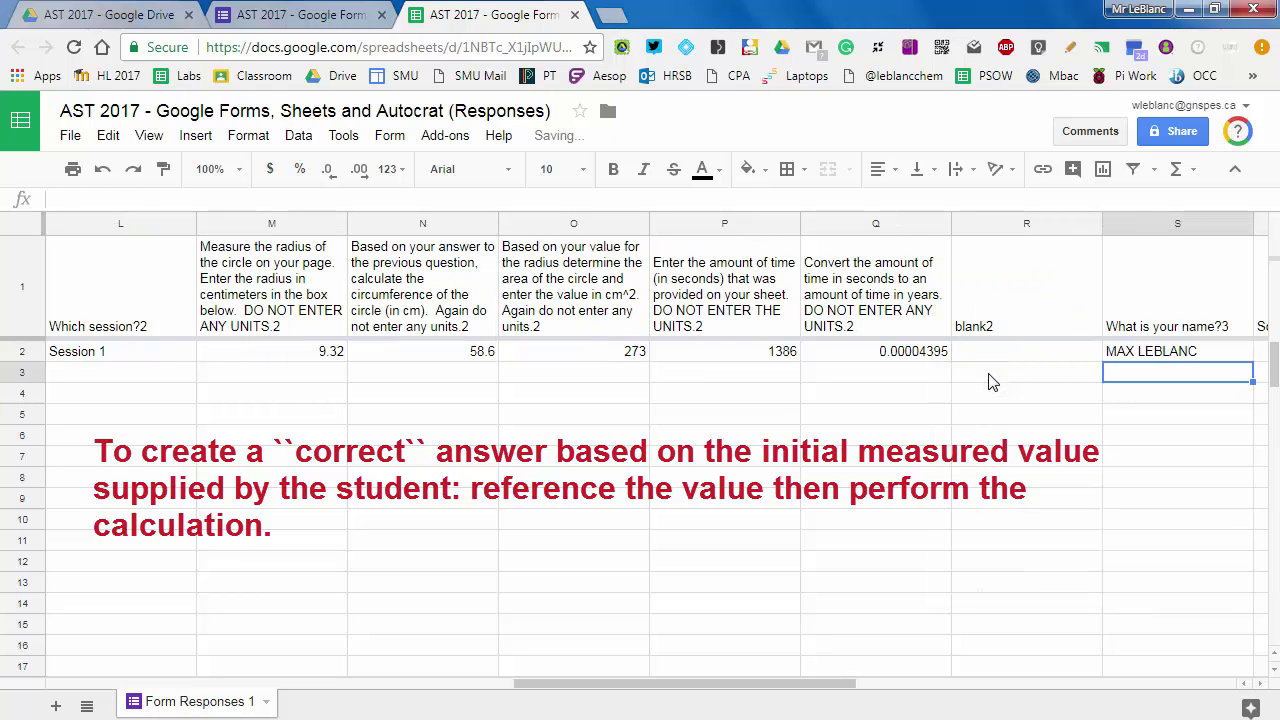
key(Right)
key(Right)
key(Right)
key(Left)
key(Left)
key(Up)
text(=)
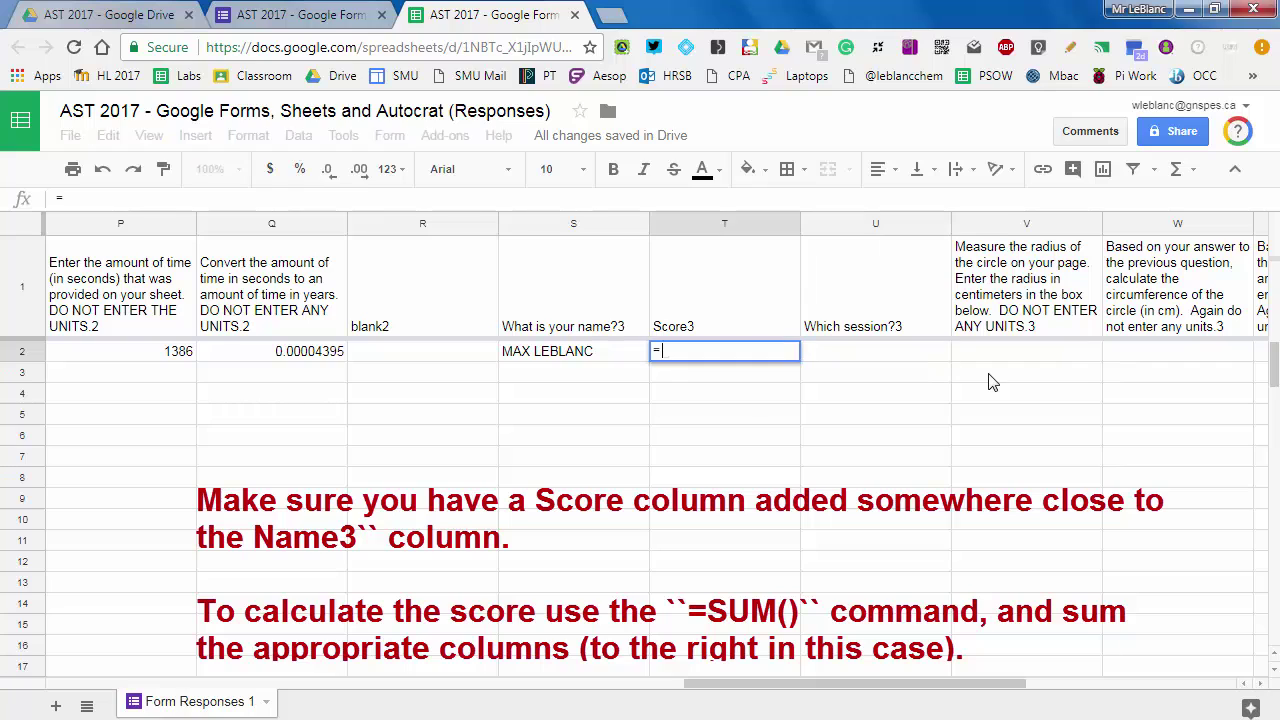
text(()
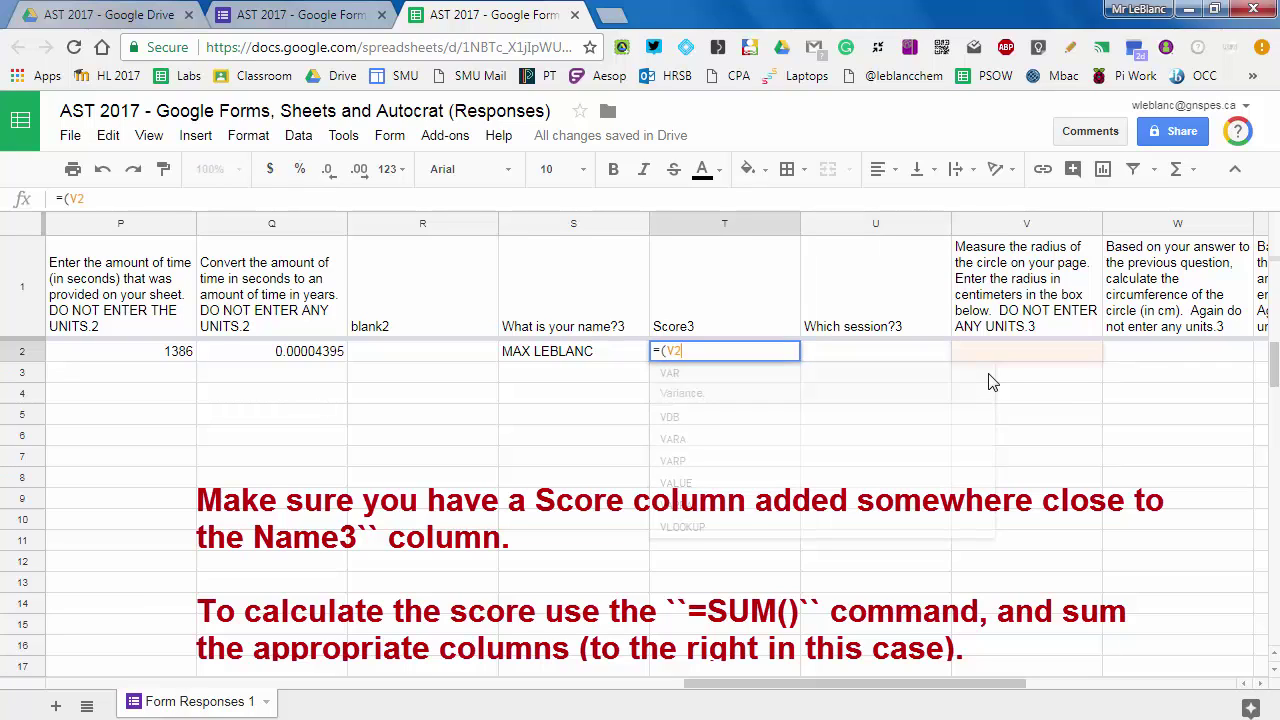
key(BackSpace)
text(SUM)
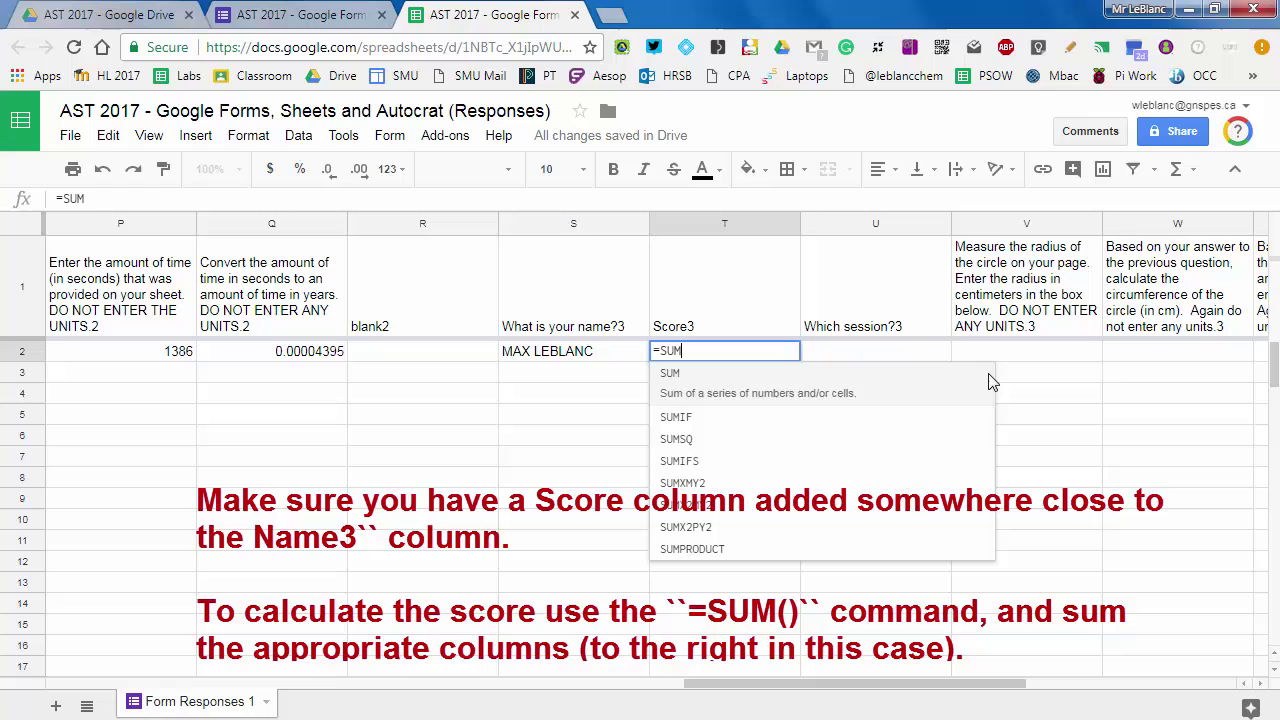
text((V2)
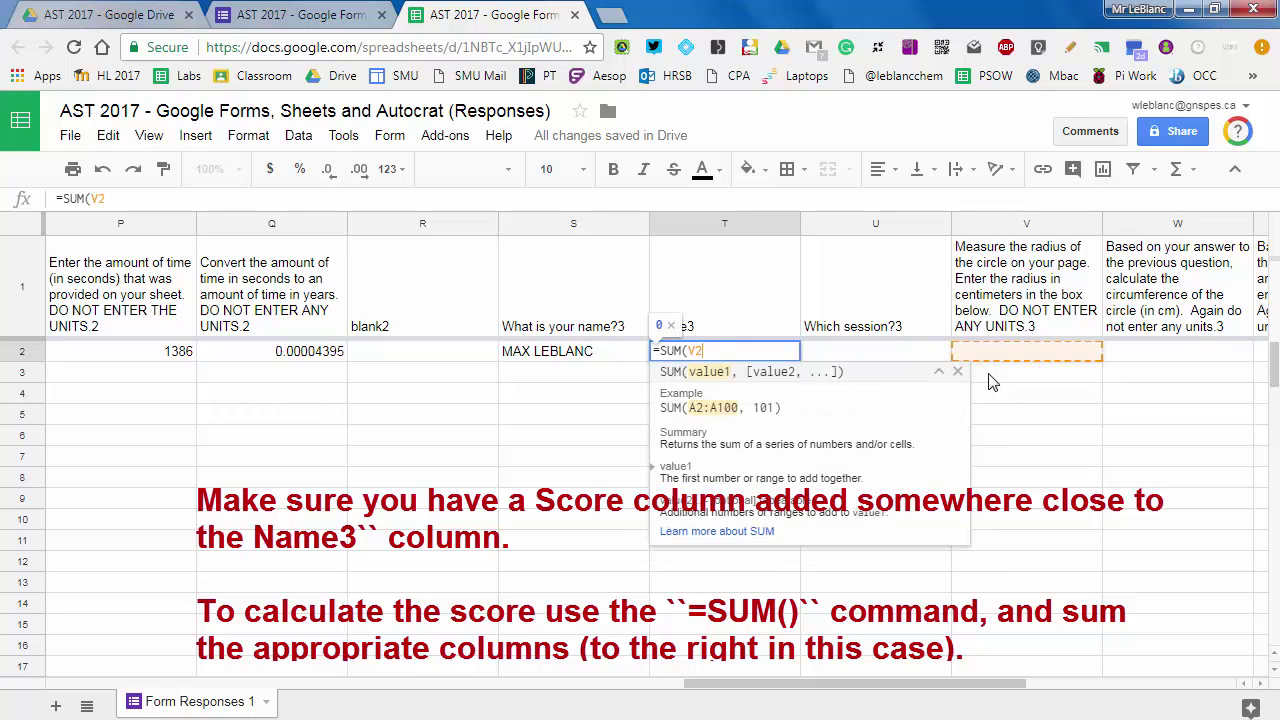
text(:Z2))
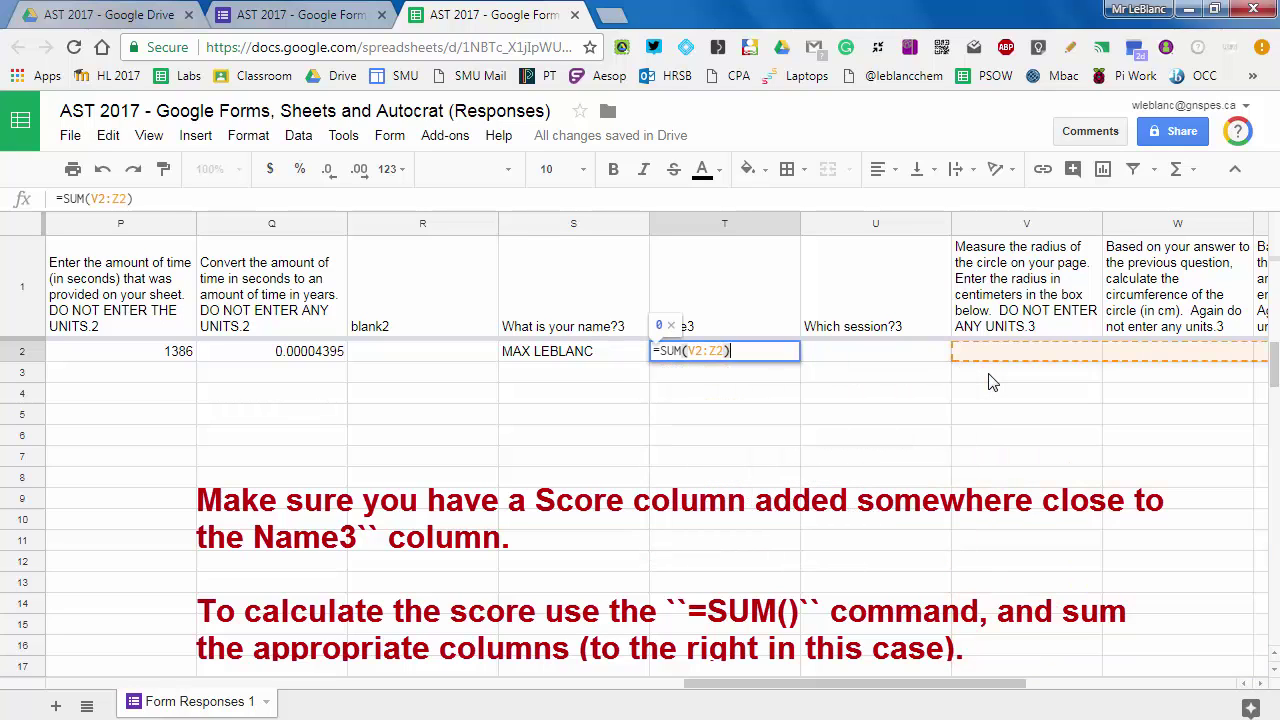
key(Return)
Step: Type 'Session 1' into the session cell U2
key(Up)
key(Right)
key(Right)
key(Right)
key(Right)
key(Right)
key(Right)
key(Right)
key(Right)
key(Left)
key(Left)
key(Left)
key(Left)
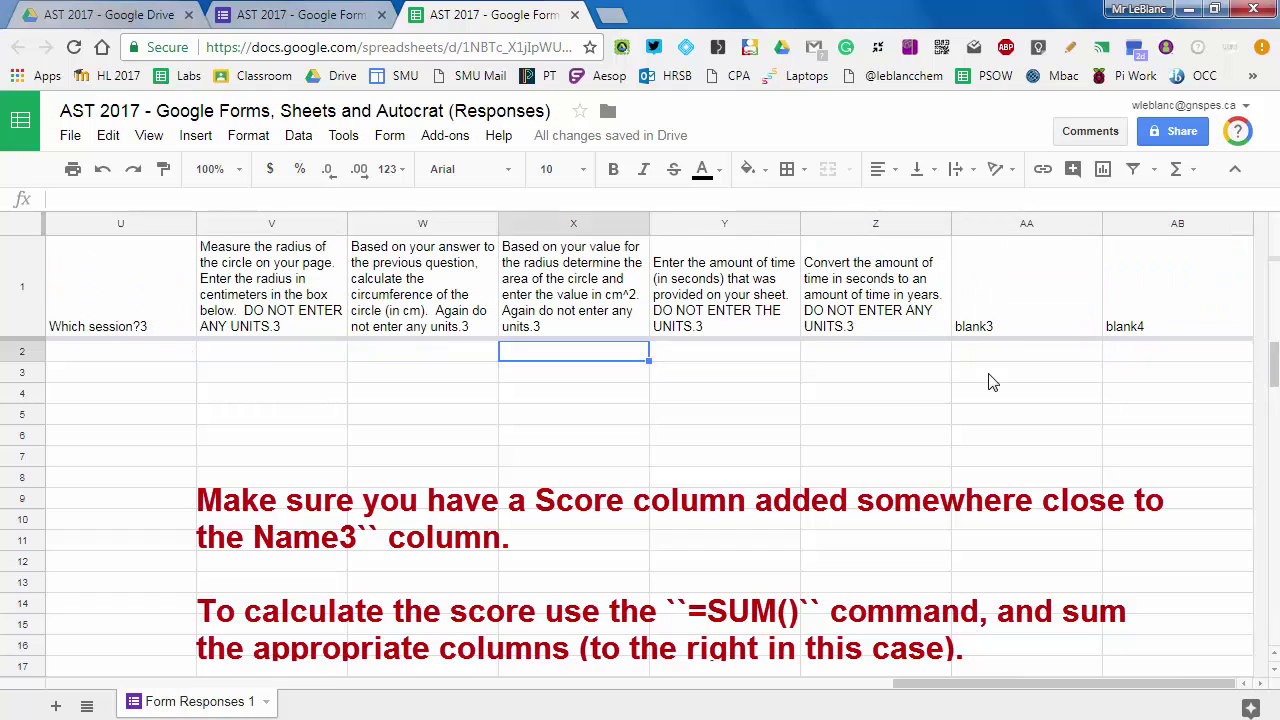
key(Left)
key(Left)
key(Left)
key(Left)
key(Left)
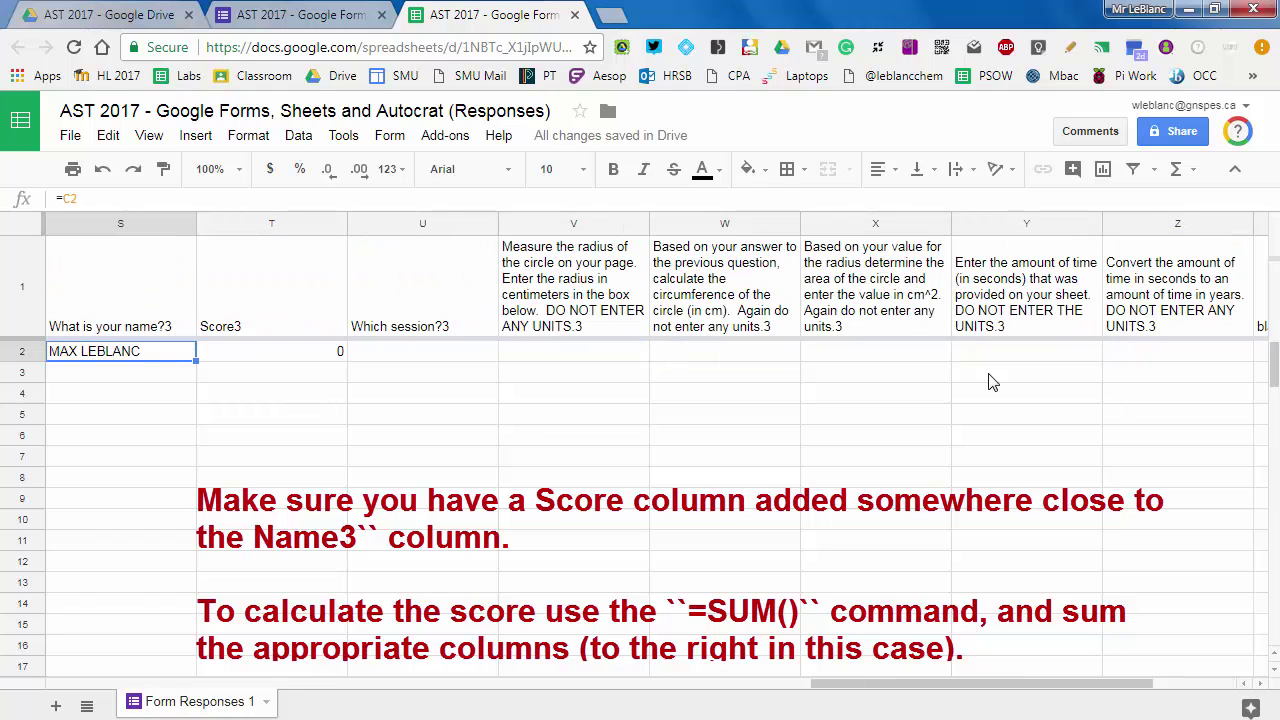
key(Left)
key(Right)
key(Right)
key(Right)
key(Right)
key(Left)
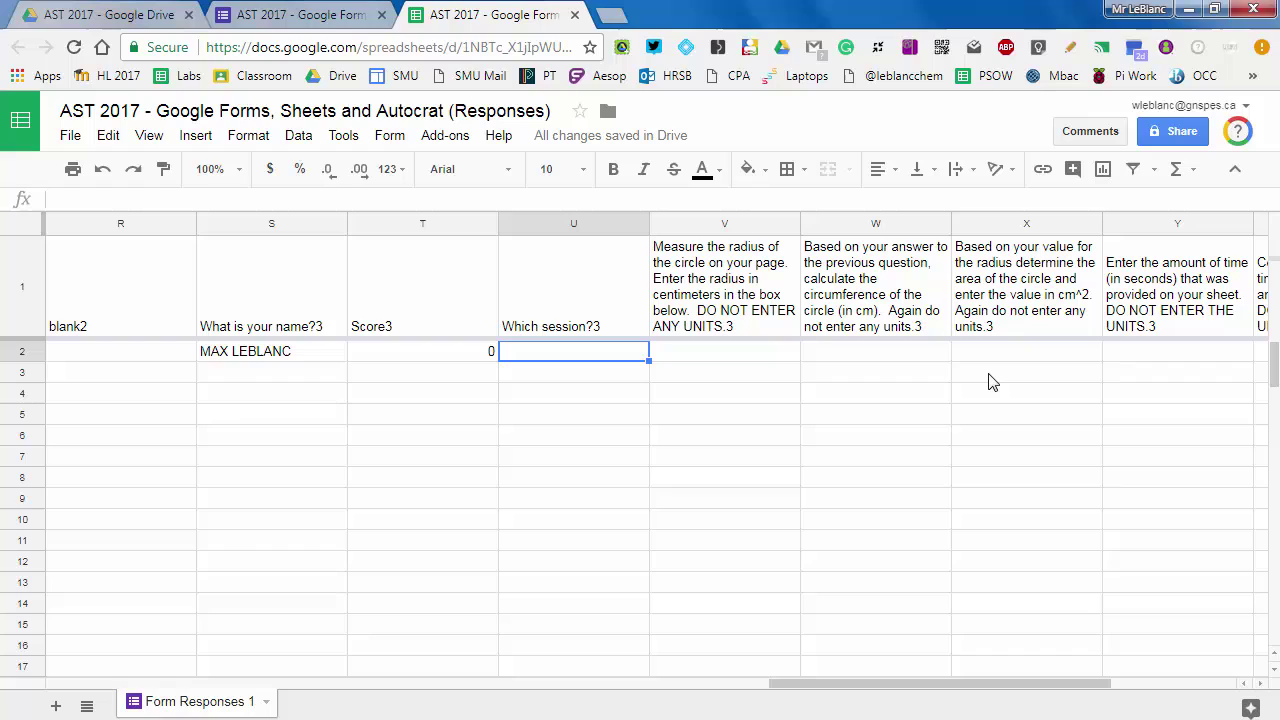
text(Session 1)
key(Return)
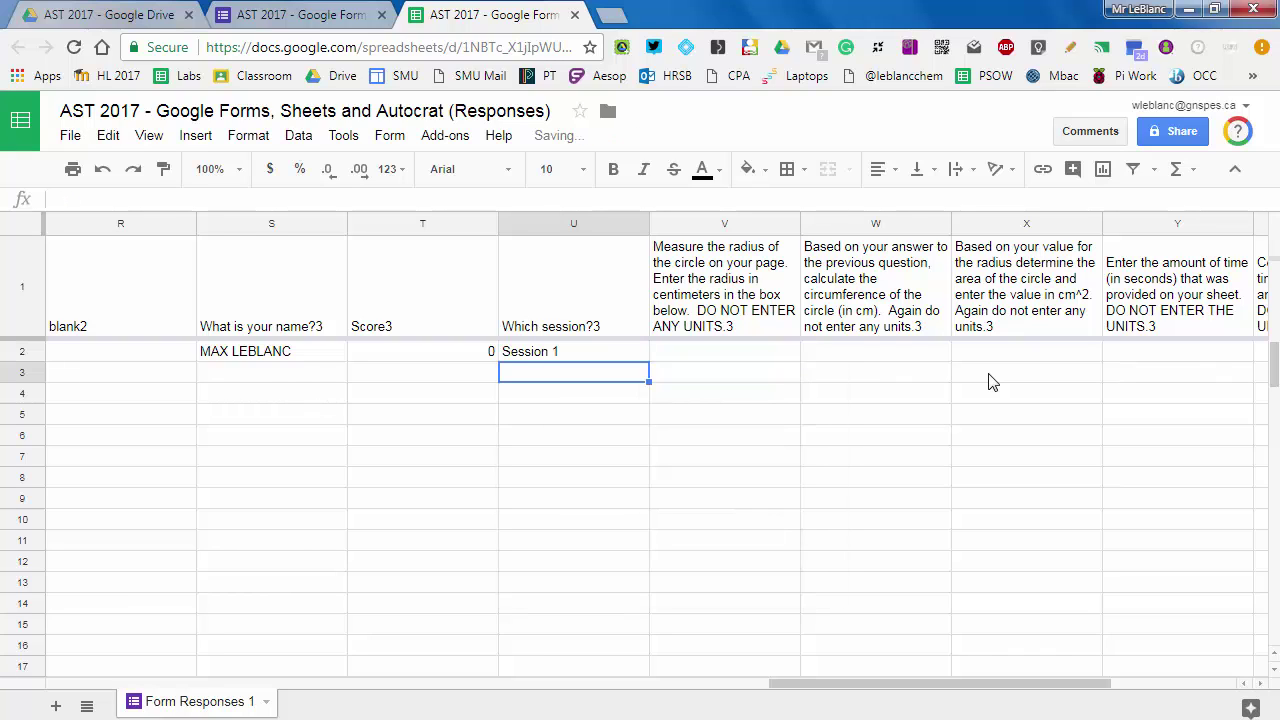
key(Up)
key(Right)
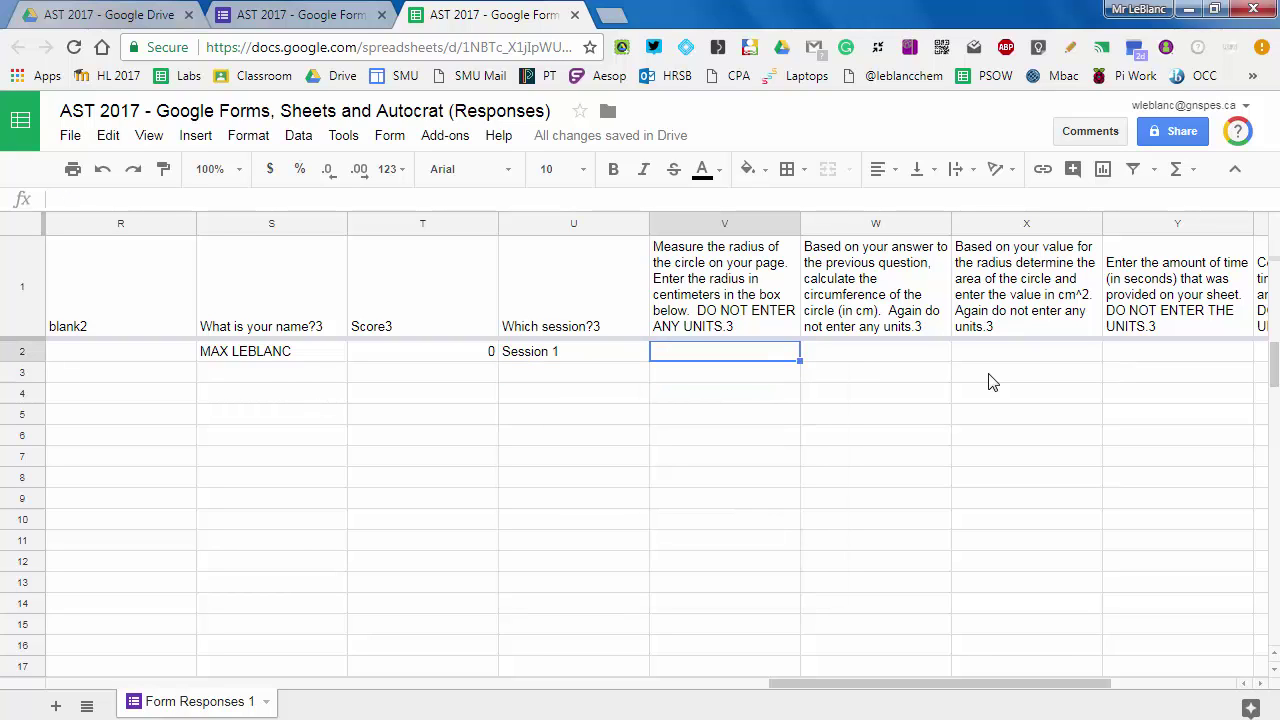
Step: Enter =IF(E2=M2, 1, 0) in V2 to mark the radius answer
text(=IF()
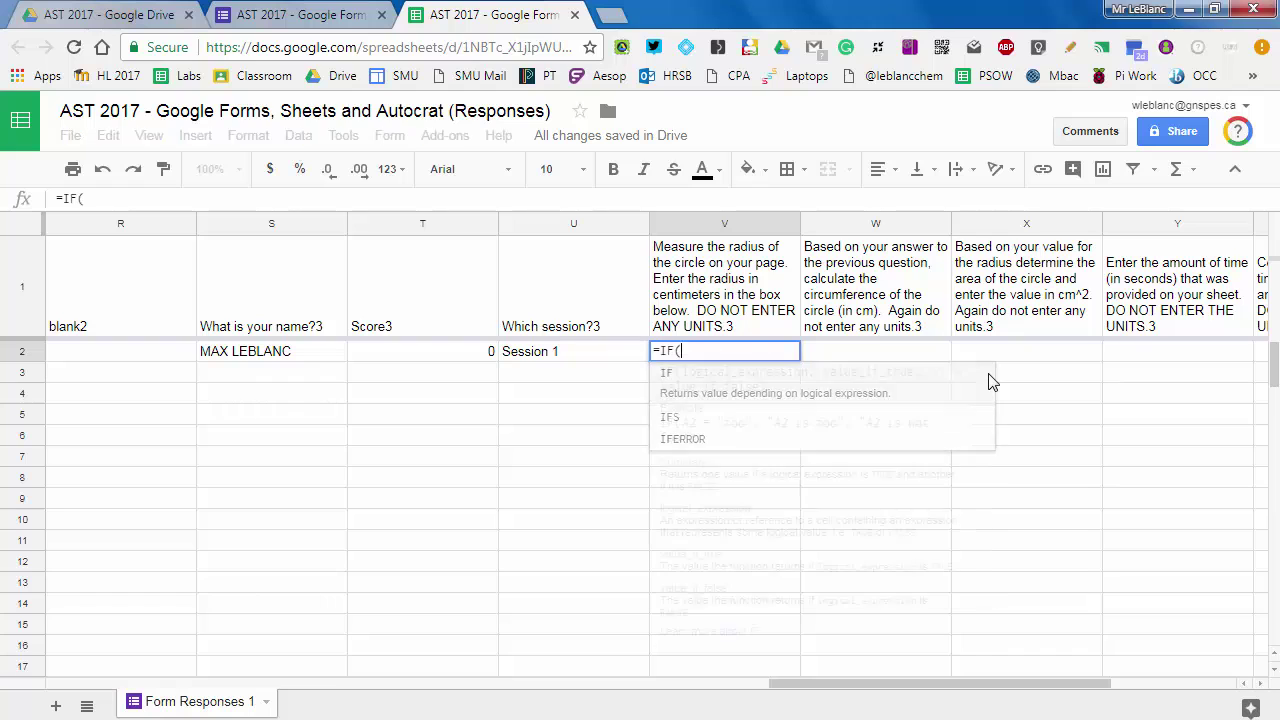
text(E2=)
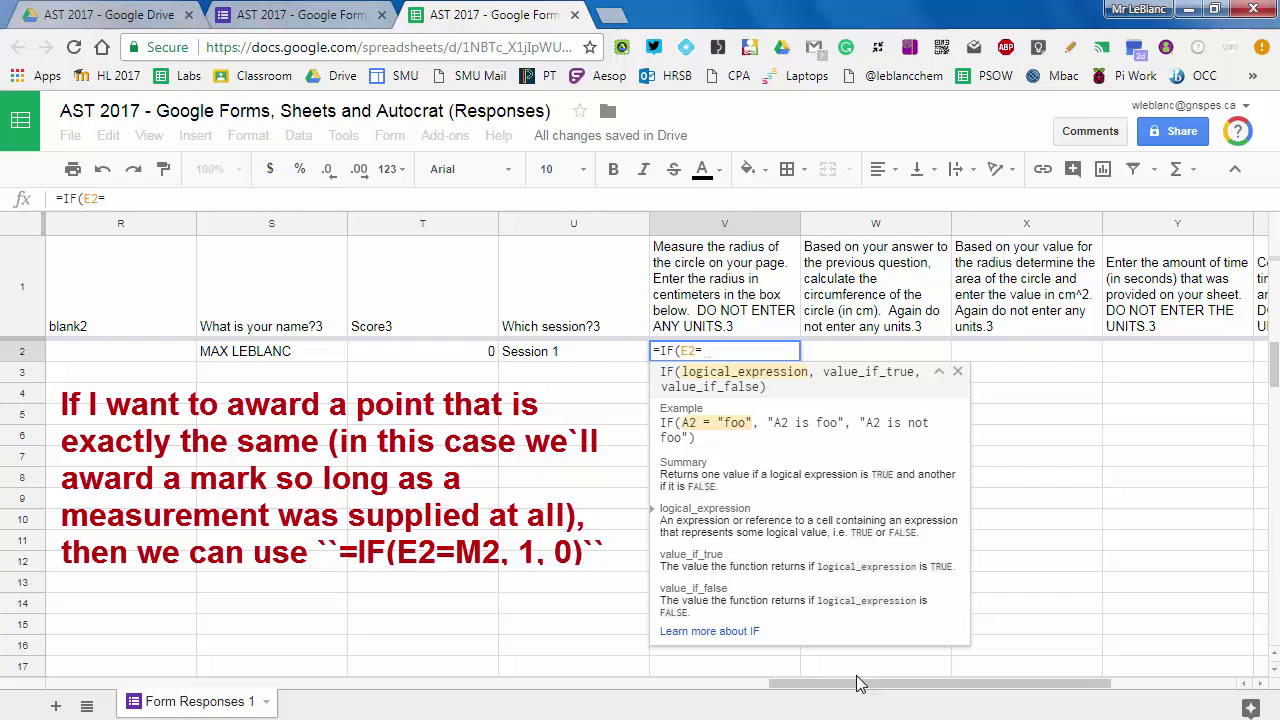
drag(852, 684, 827, 655)
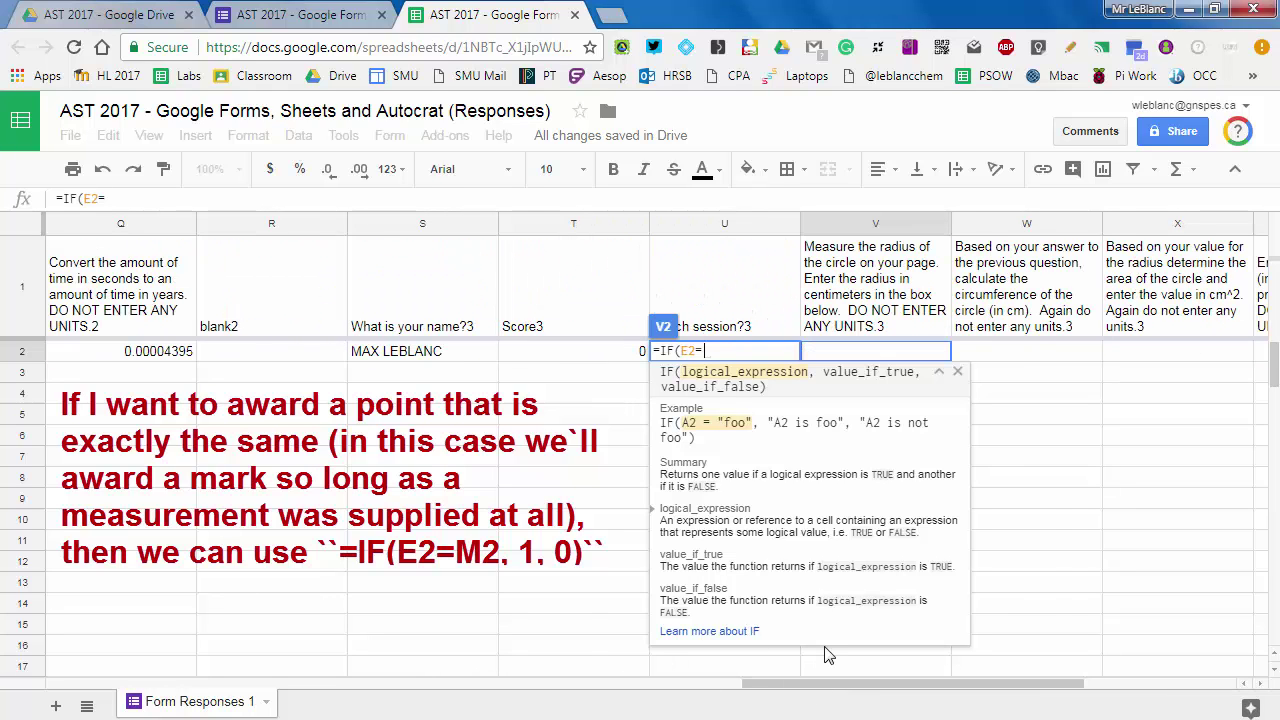
text(M2, 1, )
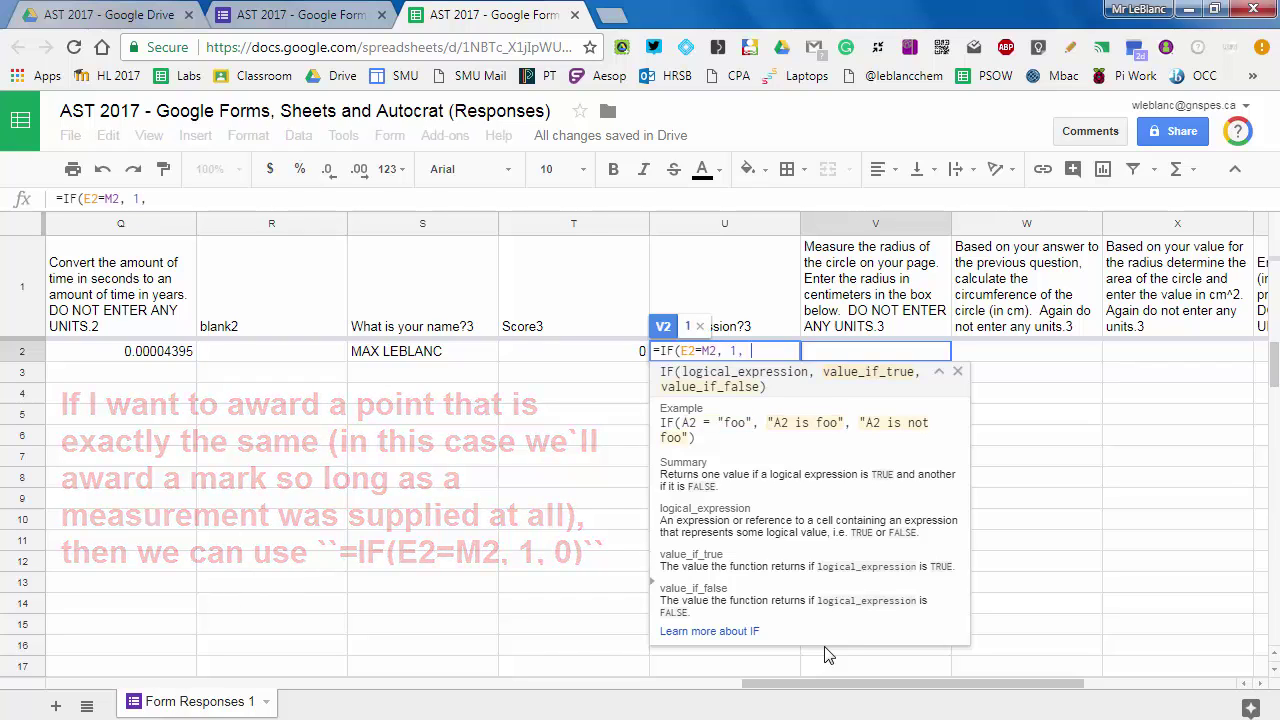
text(0))
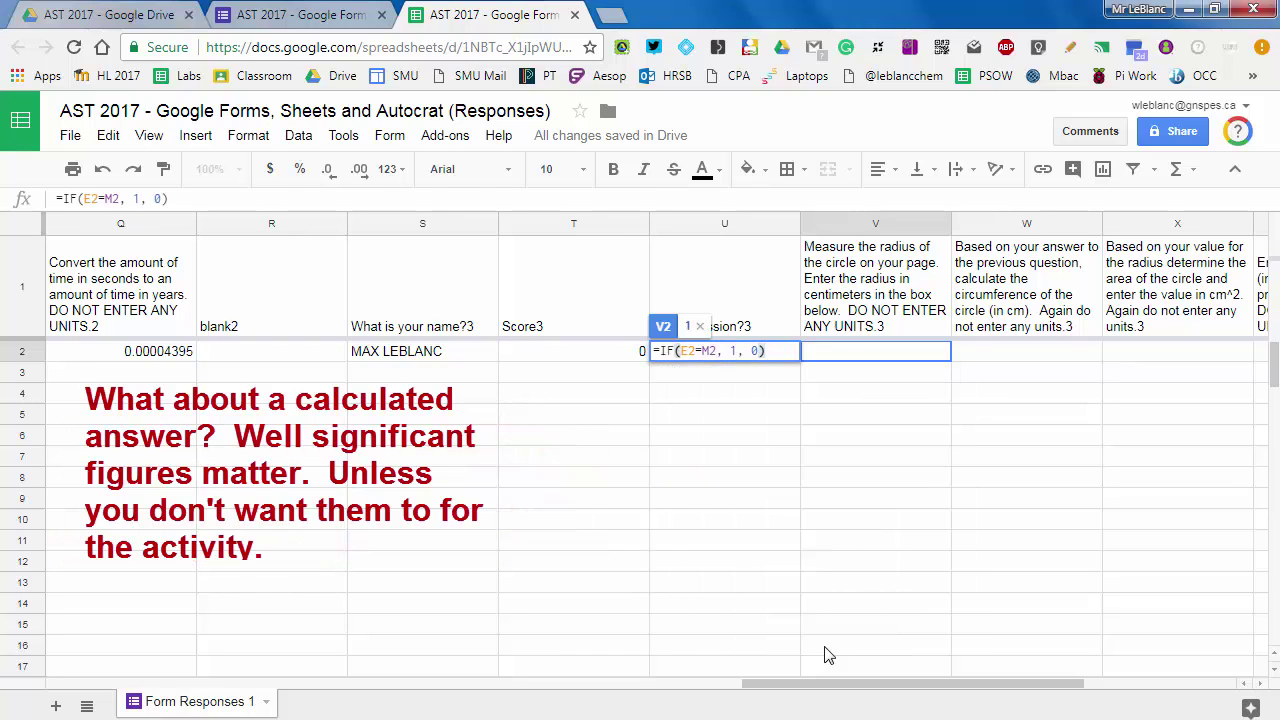
key(Return)
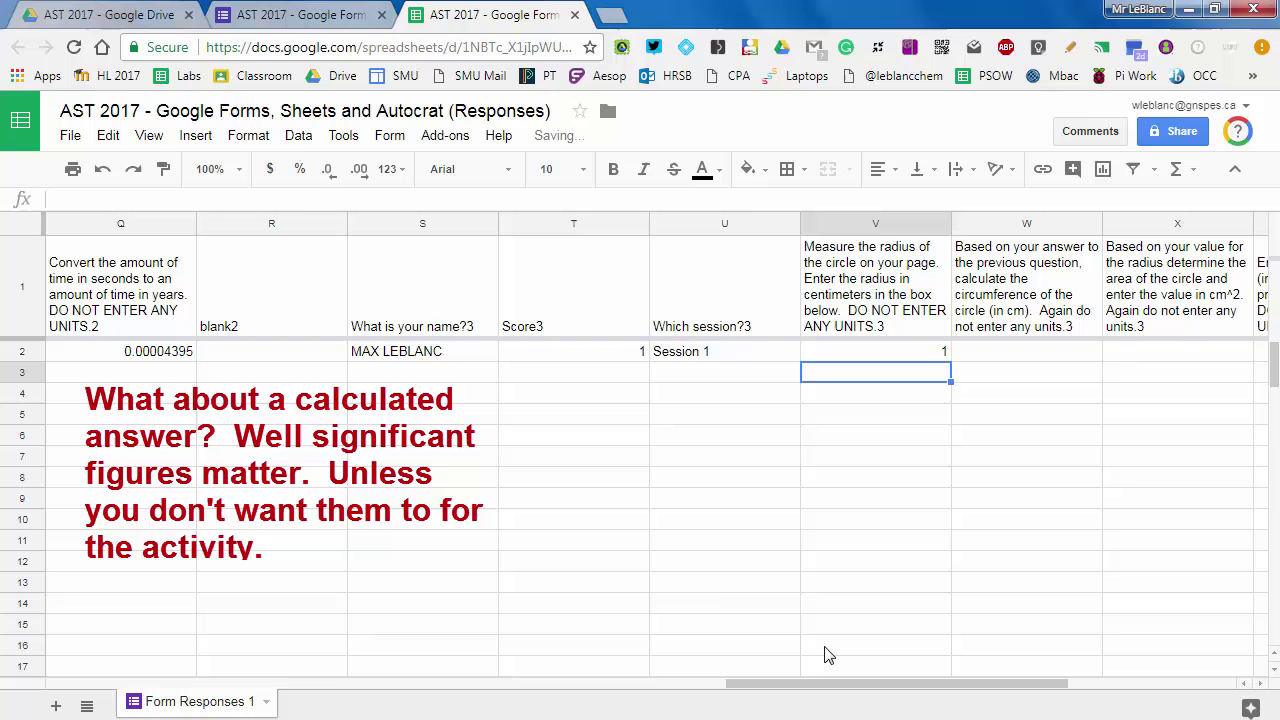
Step: Copy the V2 formula into Y2, raising Score3 to 2
key(ctrl+c)
key(Right)
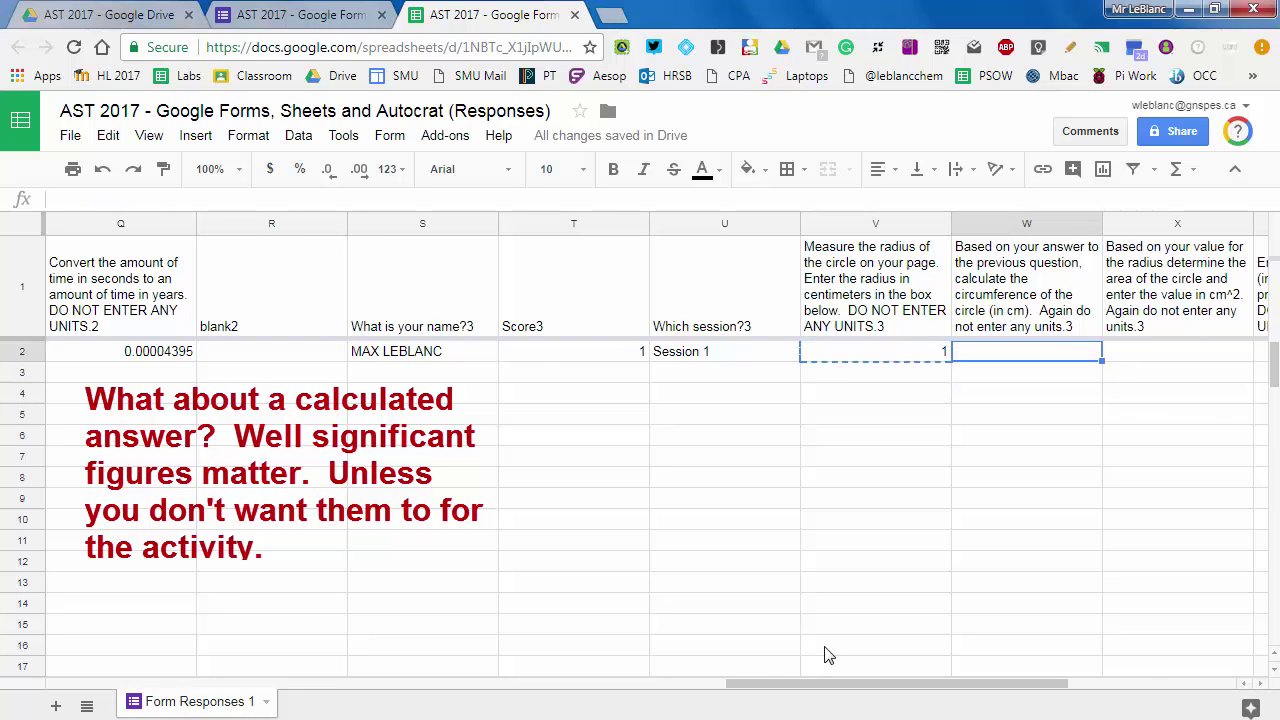
key(Right)
key(Right)
key(Right)
key(Left)
key(ctrl+v)
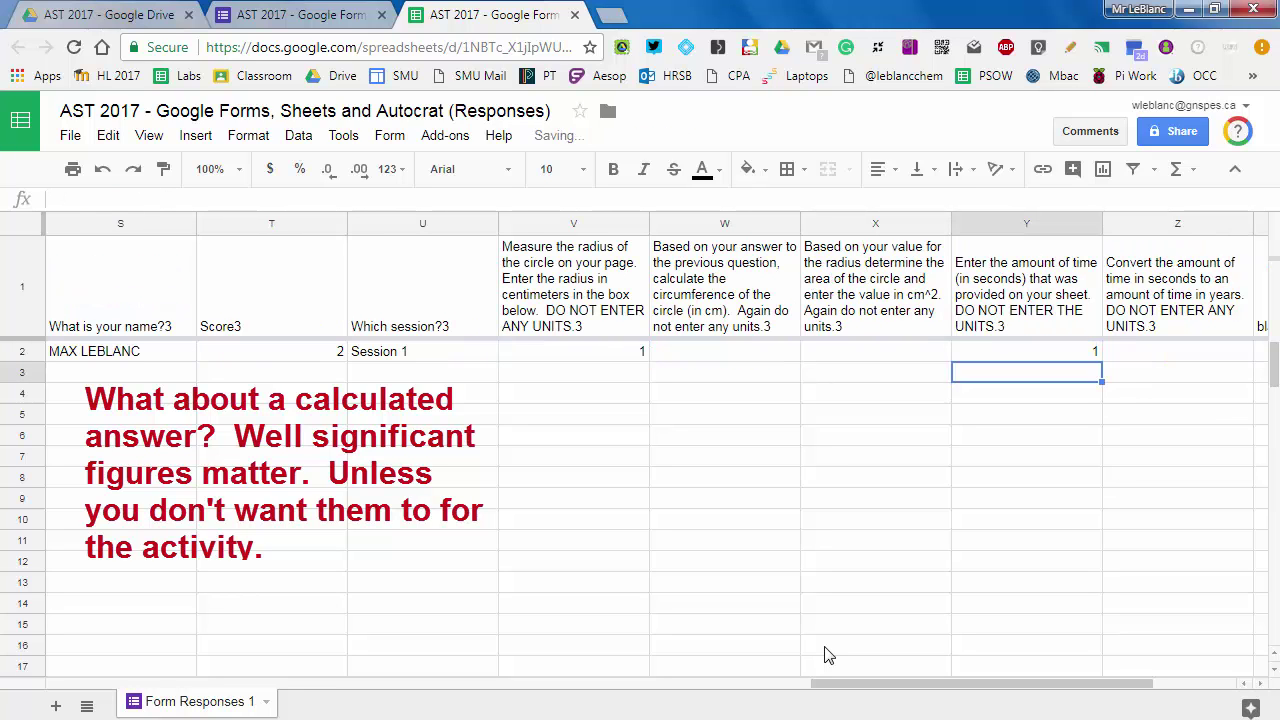
key(Left)
key(Left)
key(Return)
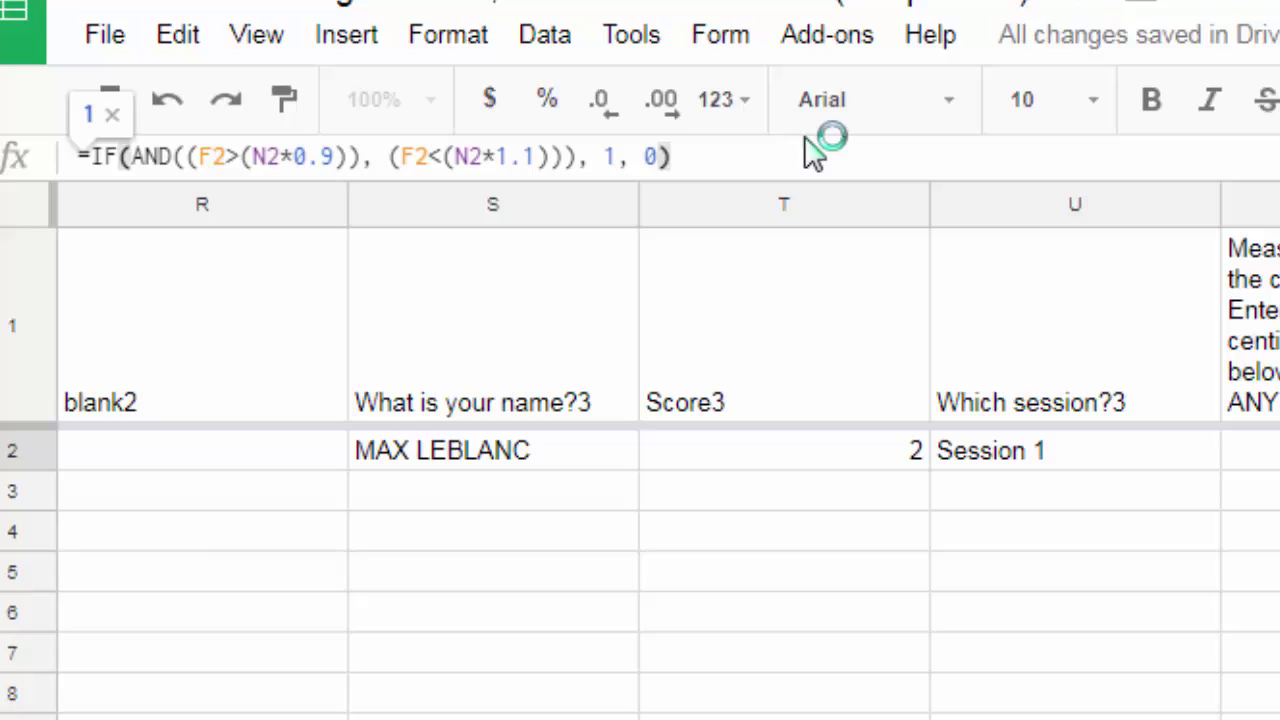
Step: Commit =IF(AND((F2>(N2*0.9)), (F2<(N2*1.1))), 1, 0) in W2 for the circumference mark
key(Return)
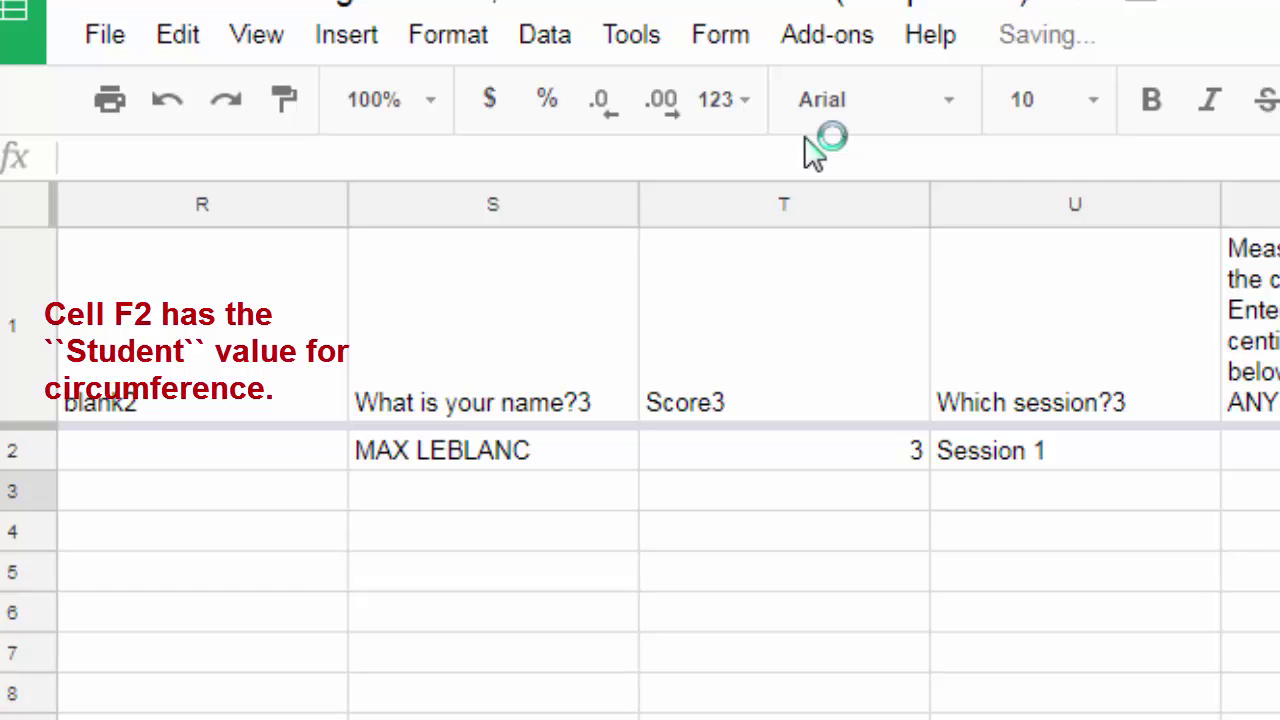
key(Up)
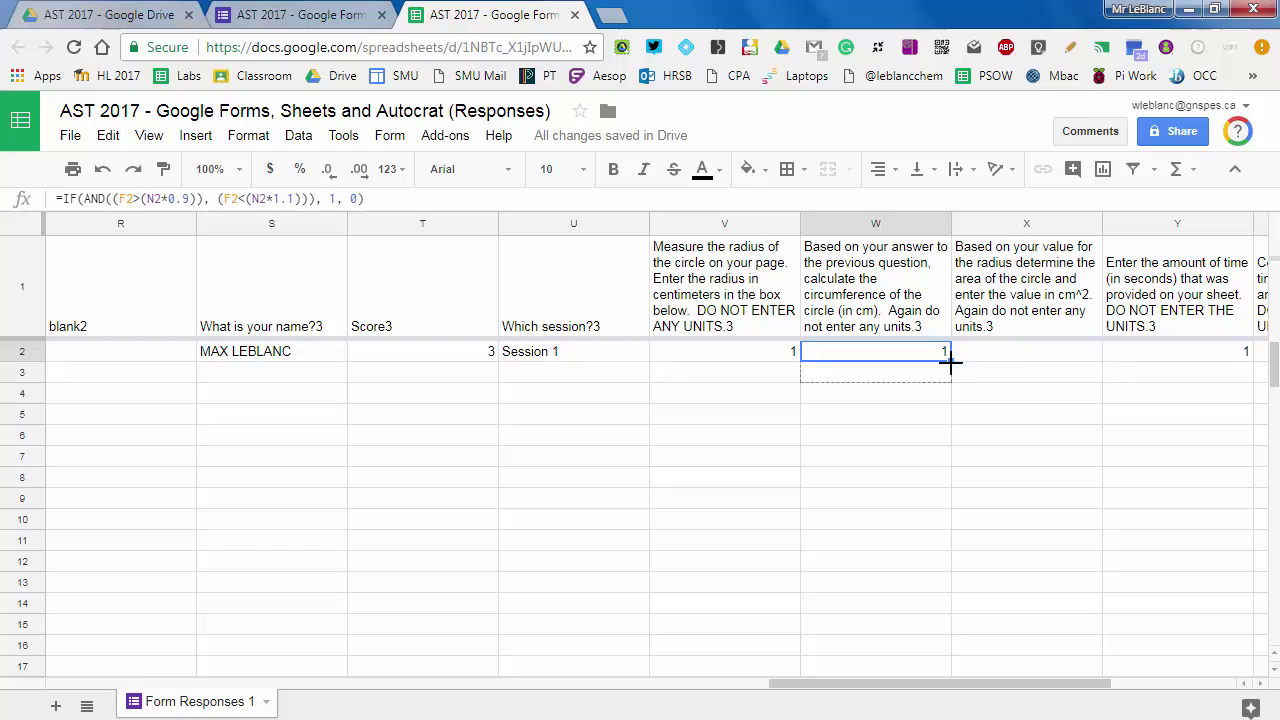
Step: Fill W2's formula into X2 and undo a stray cut and paste
drag(949, 357, 983, 365)
click(984, 370)
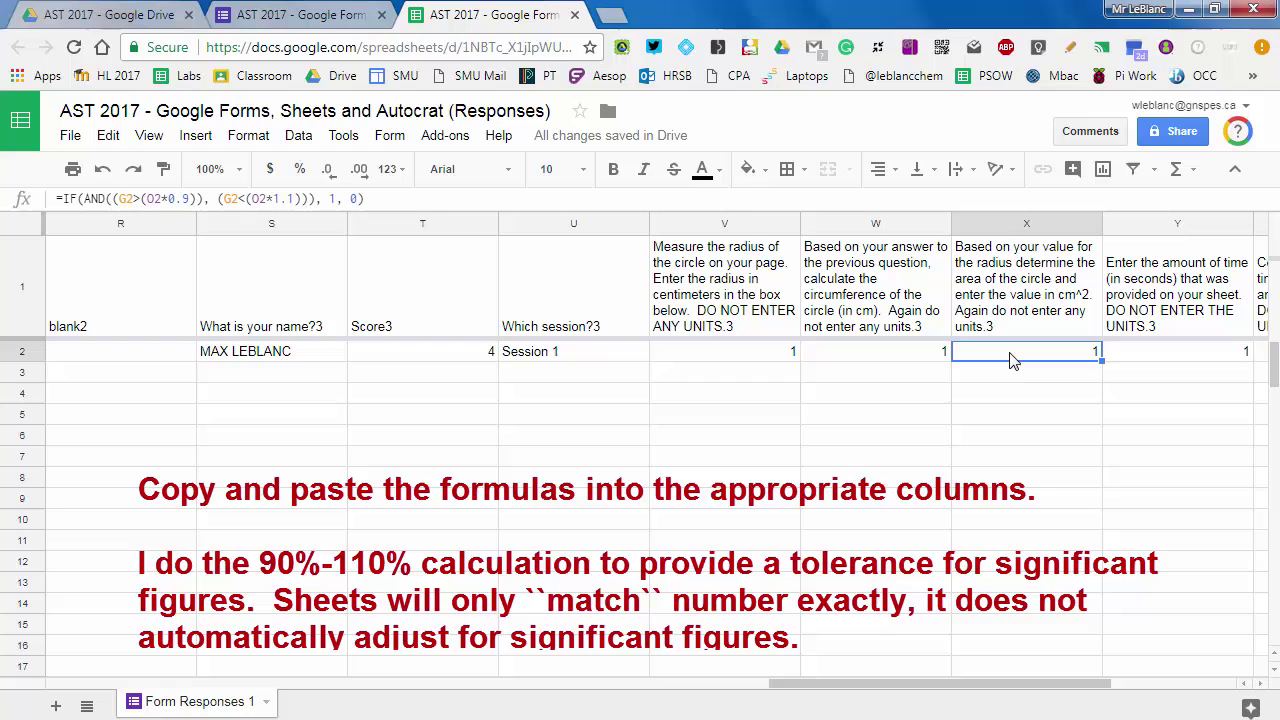
key(ctrl+x)
key(Down)
key(Down)
key(Down)
key(Down)
key(Down)
key(Down)
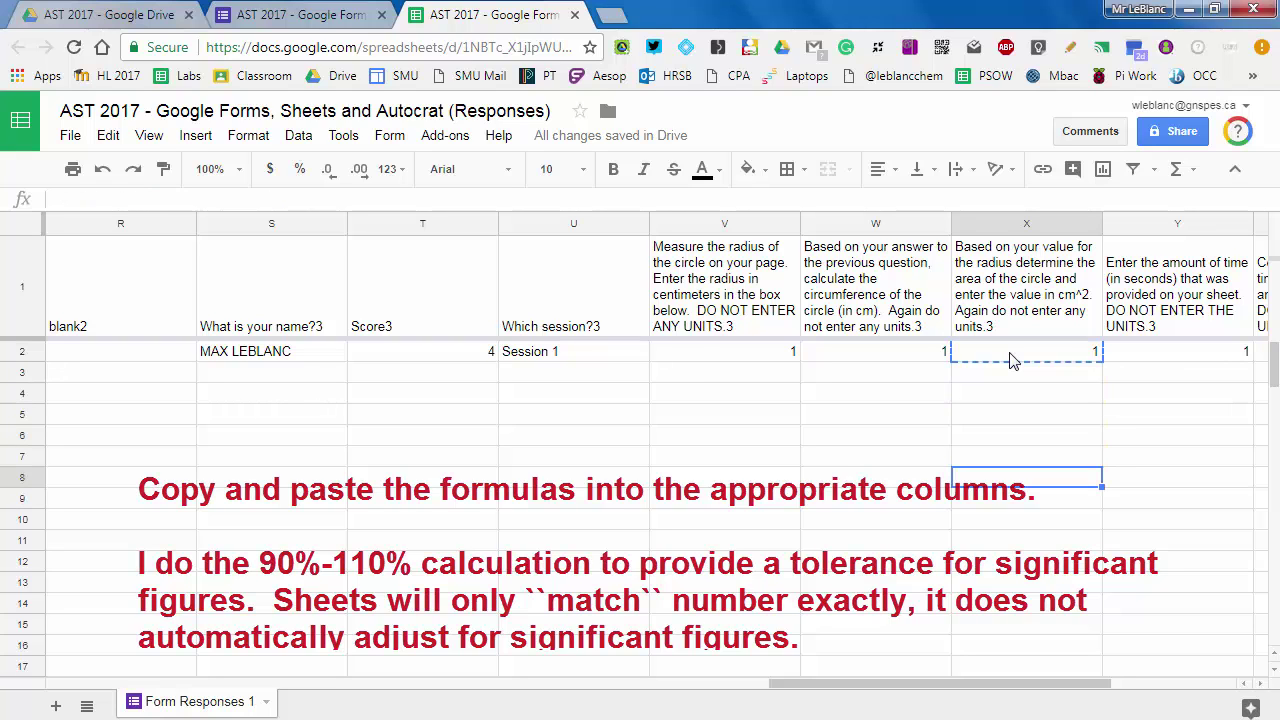
key(ctrl+v)
key(ctrl+z)
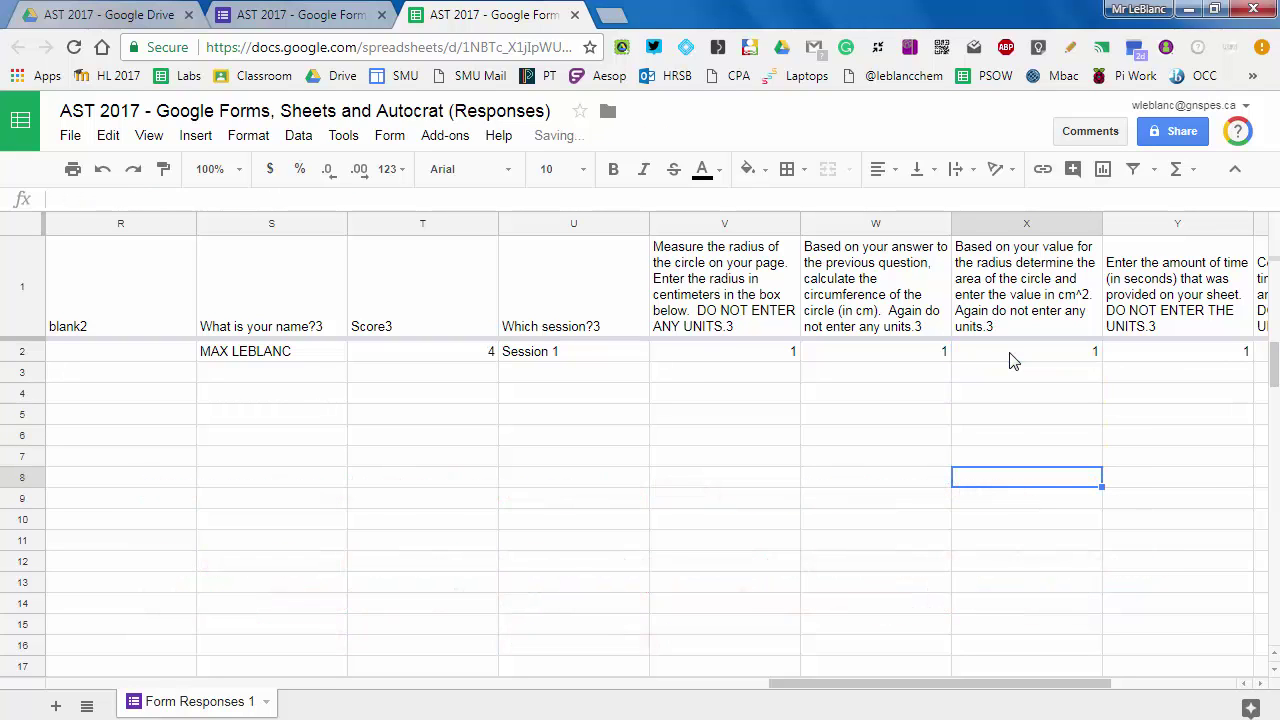
Step: Replace X2's formula with =IF(G2=O2, 1, 0) for an exact area match
click(1012, 360)
drag(366, 199, 66, 203)
key(ctrl+c)
key(BackSpace)
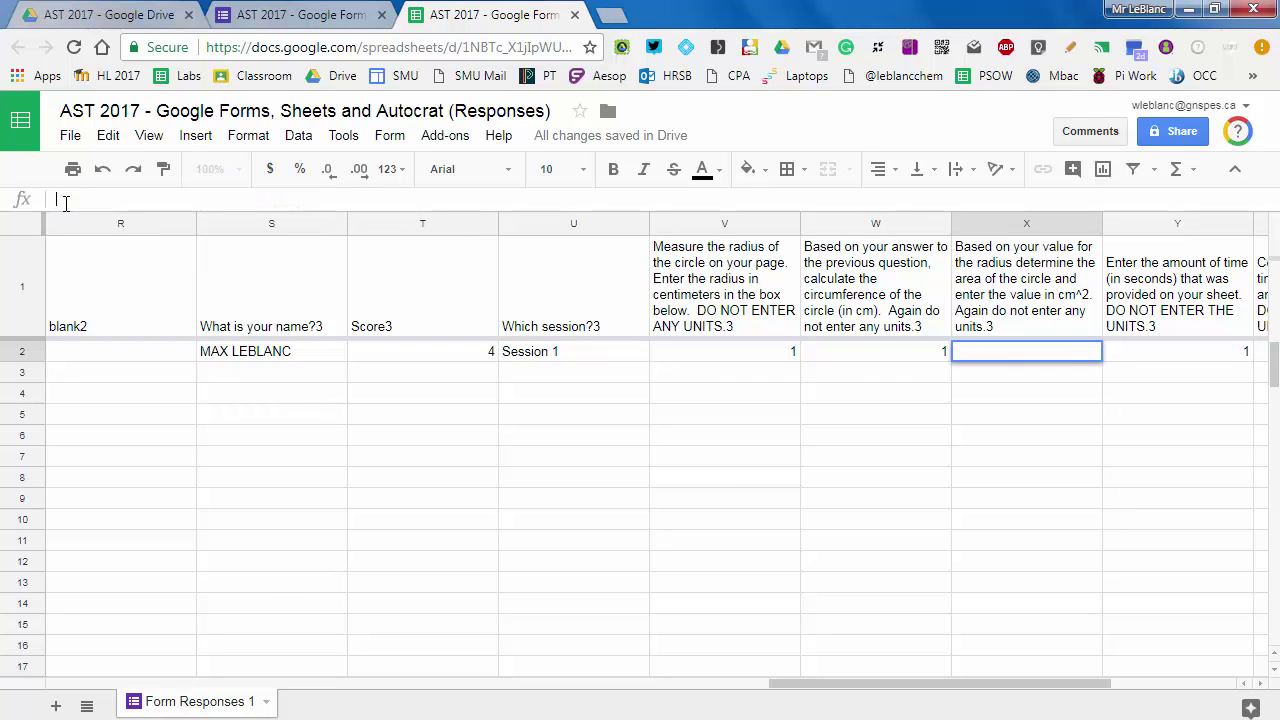
key(BackSpace)
key(Return)
text(=IF)
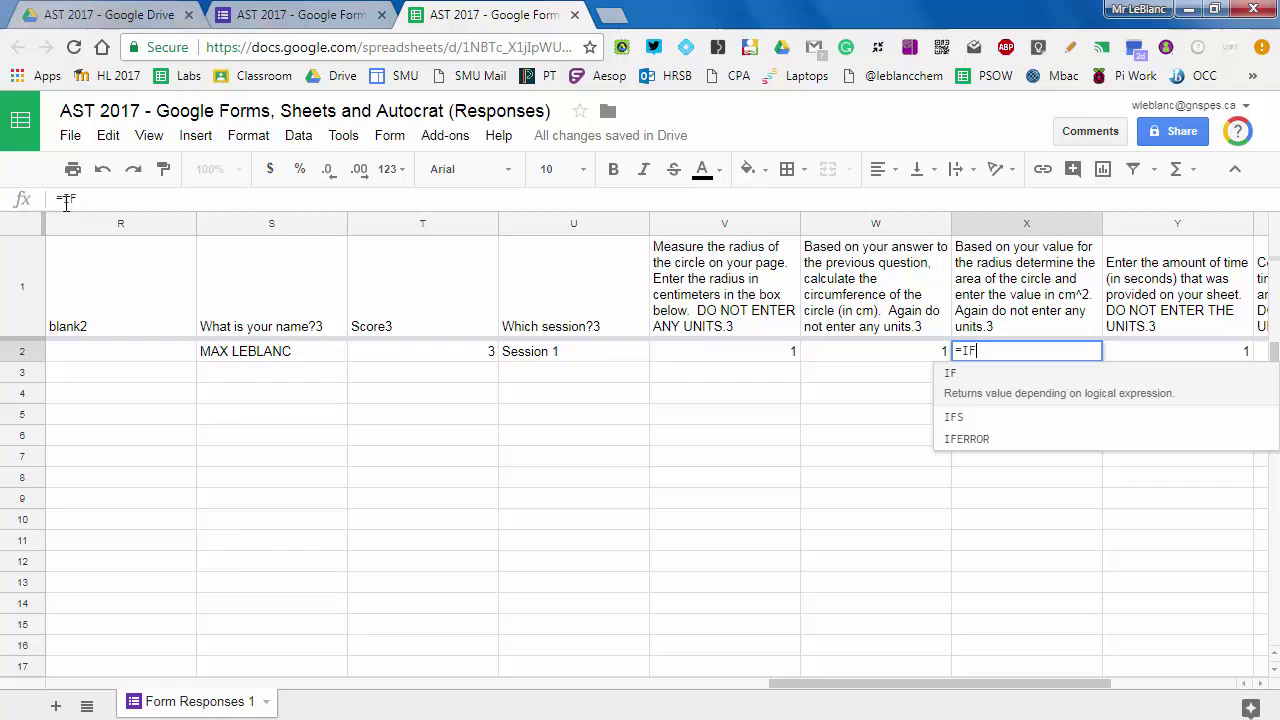
text(()
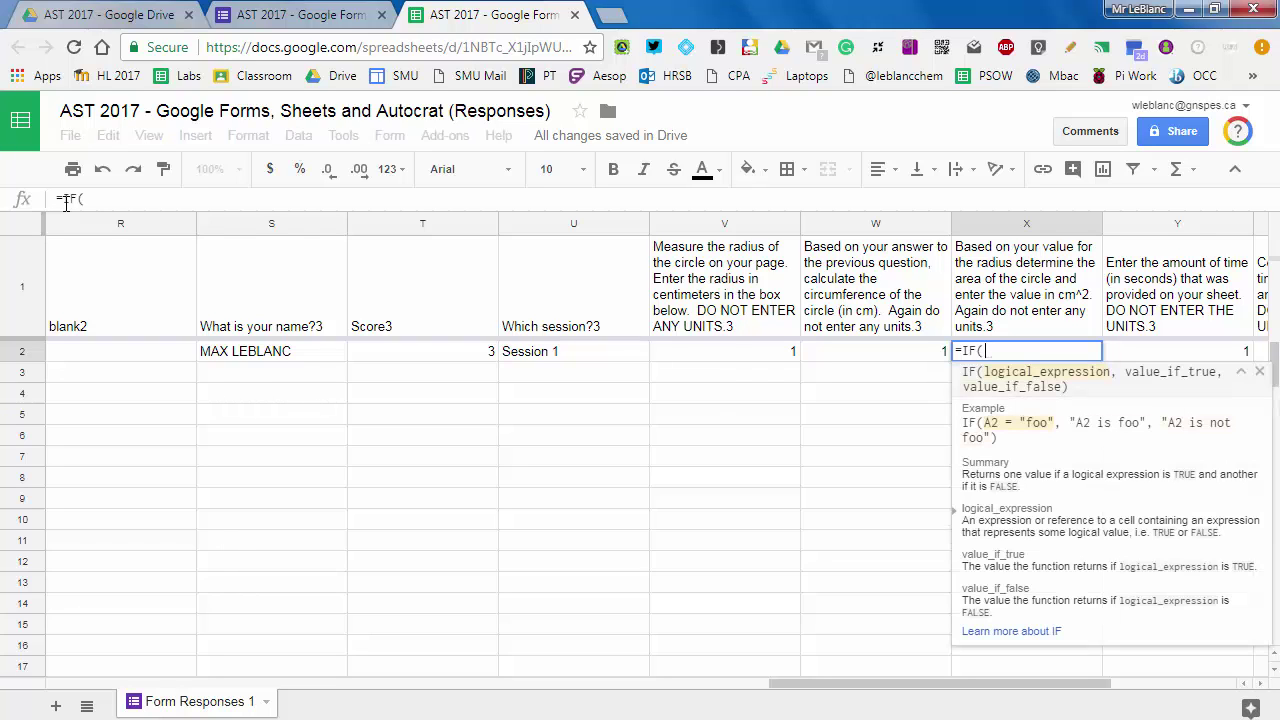
text(G2=)
text(O2, 1, )
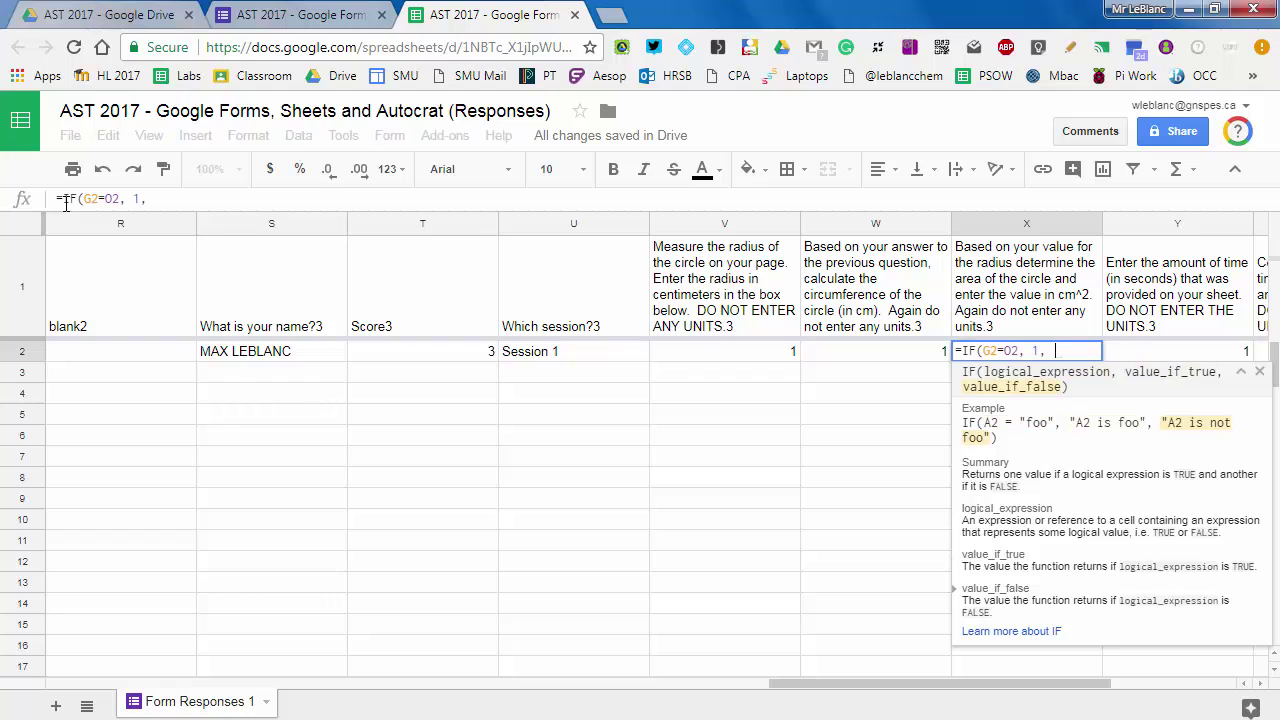
text(0))
key(Return)
key(Up)
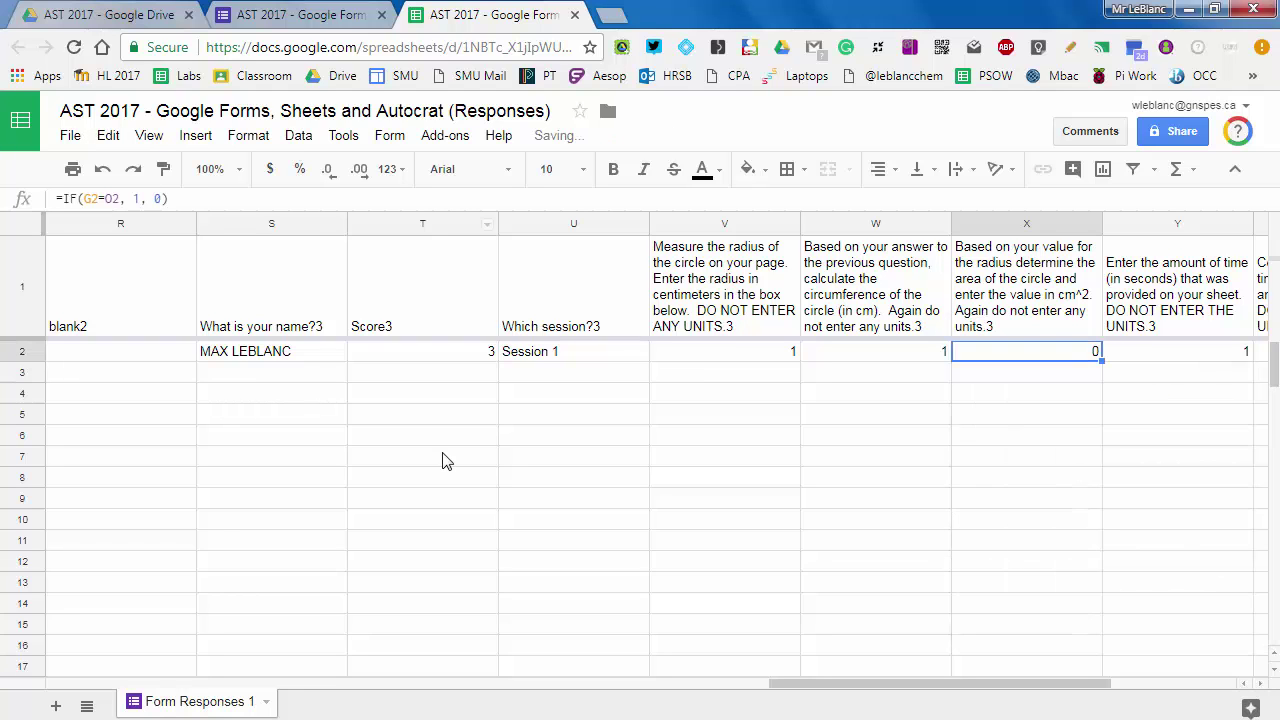
drag(830, 693, 253, 648)
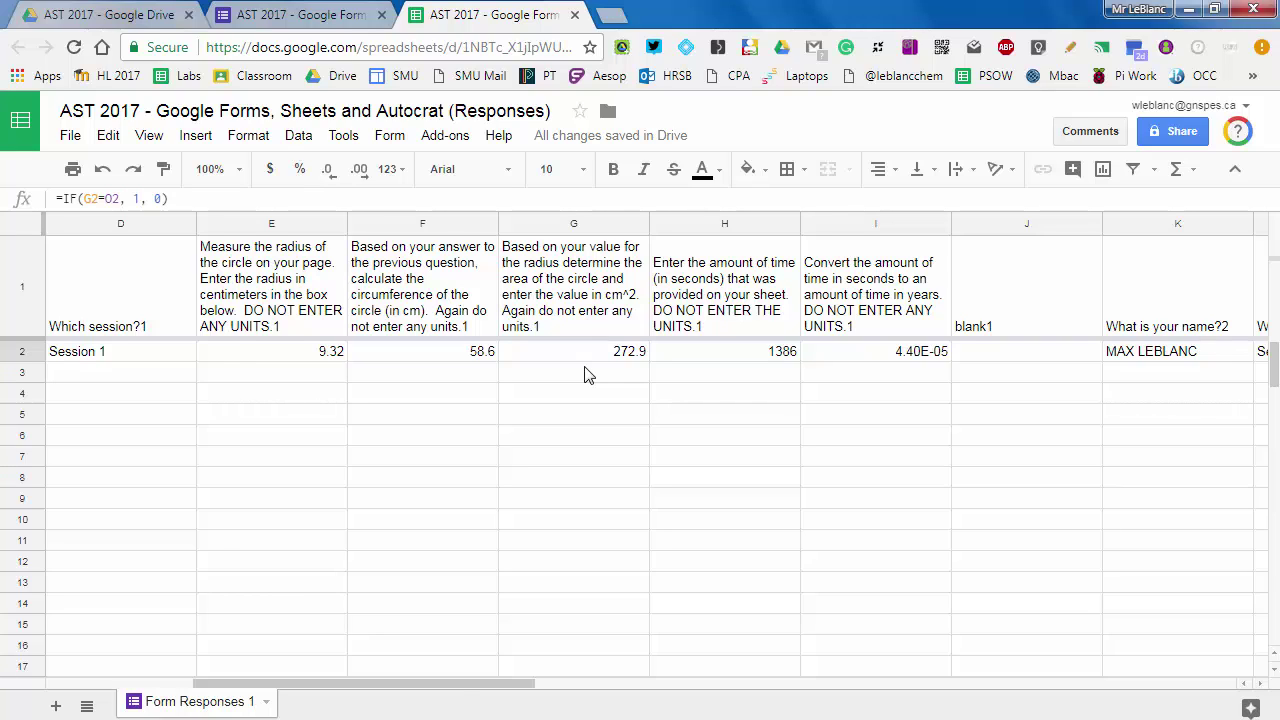
drag(448, 672, 545, 672)
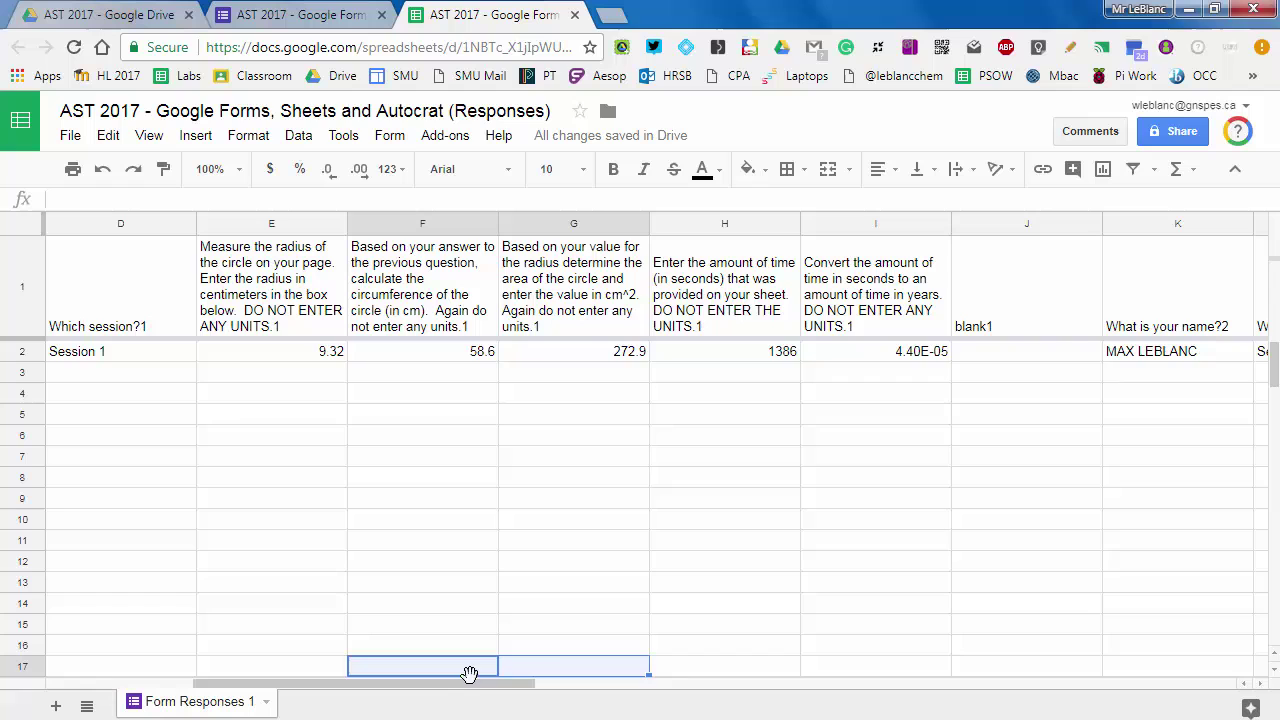
drag(466, 684, 778, 683)
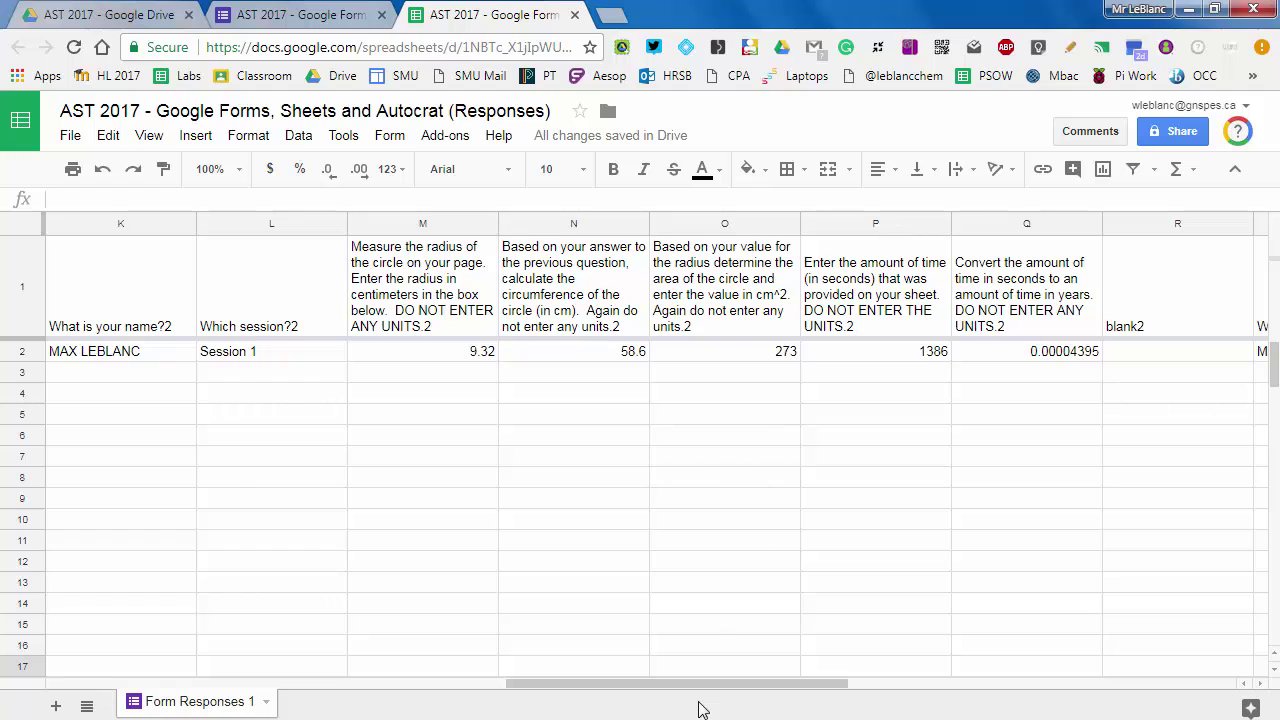
drag(703, 686, 1063, 674)
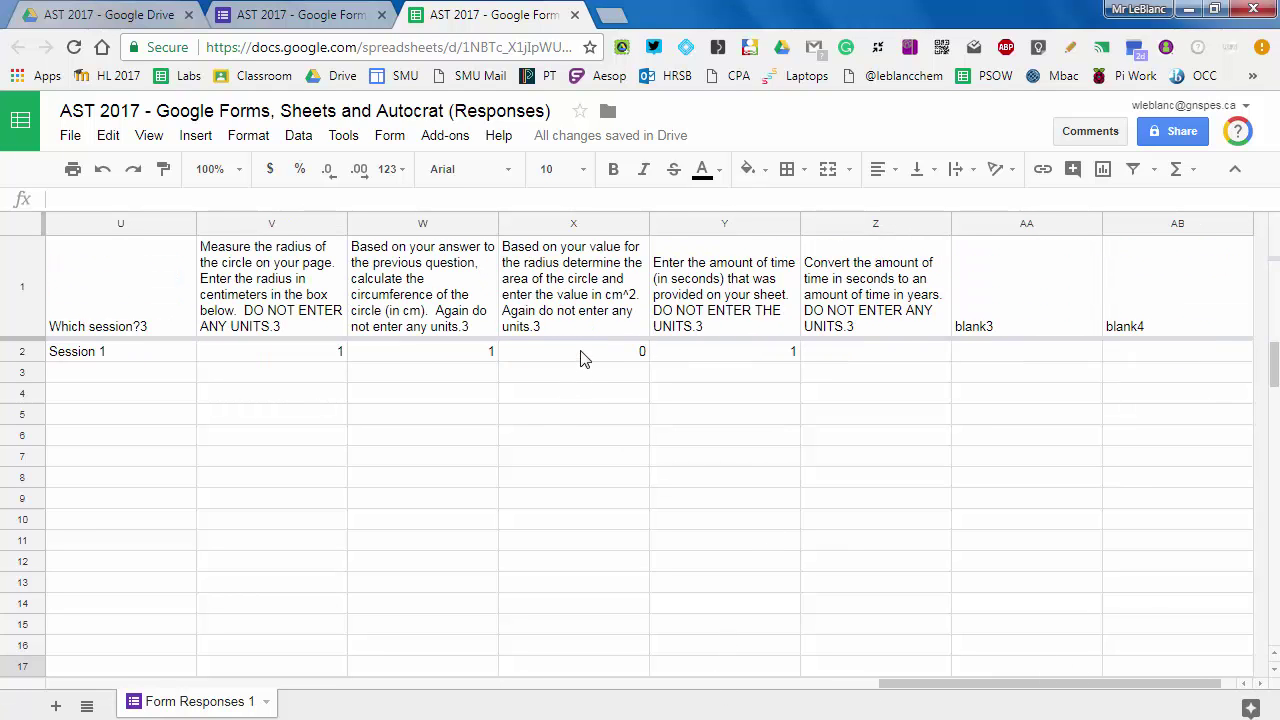
Step: Replace X2 with the 10%-tolerance IF(AND(...)) check against the area in O2
click(584, 356)
key(Delete)
text(=)
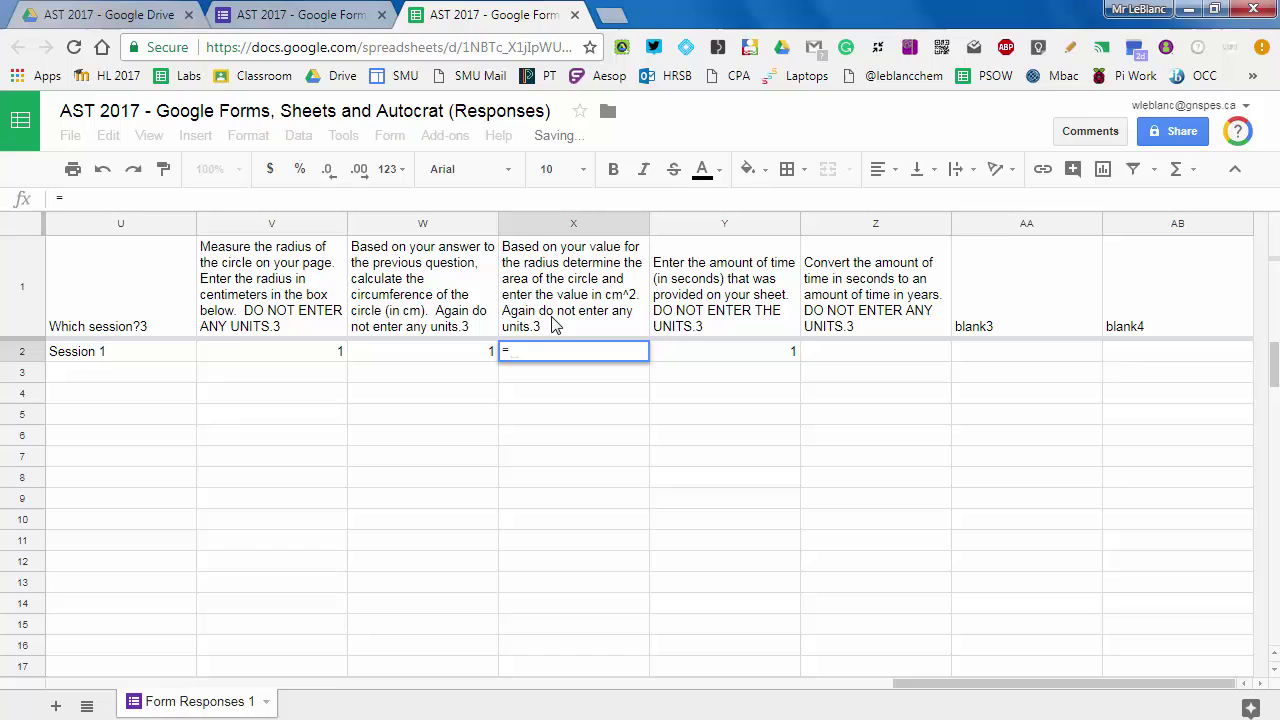
key(ctrl+v)
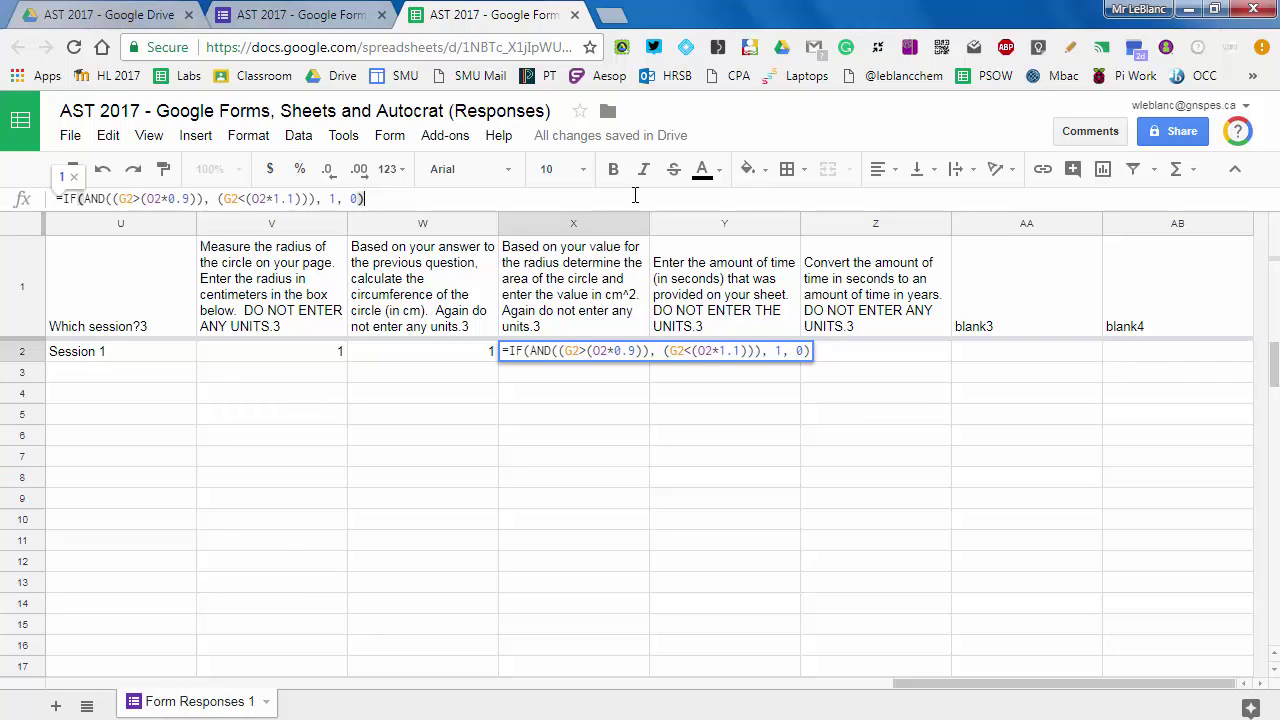
key(Return)
key(Up)
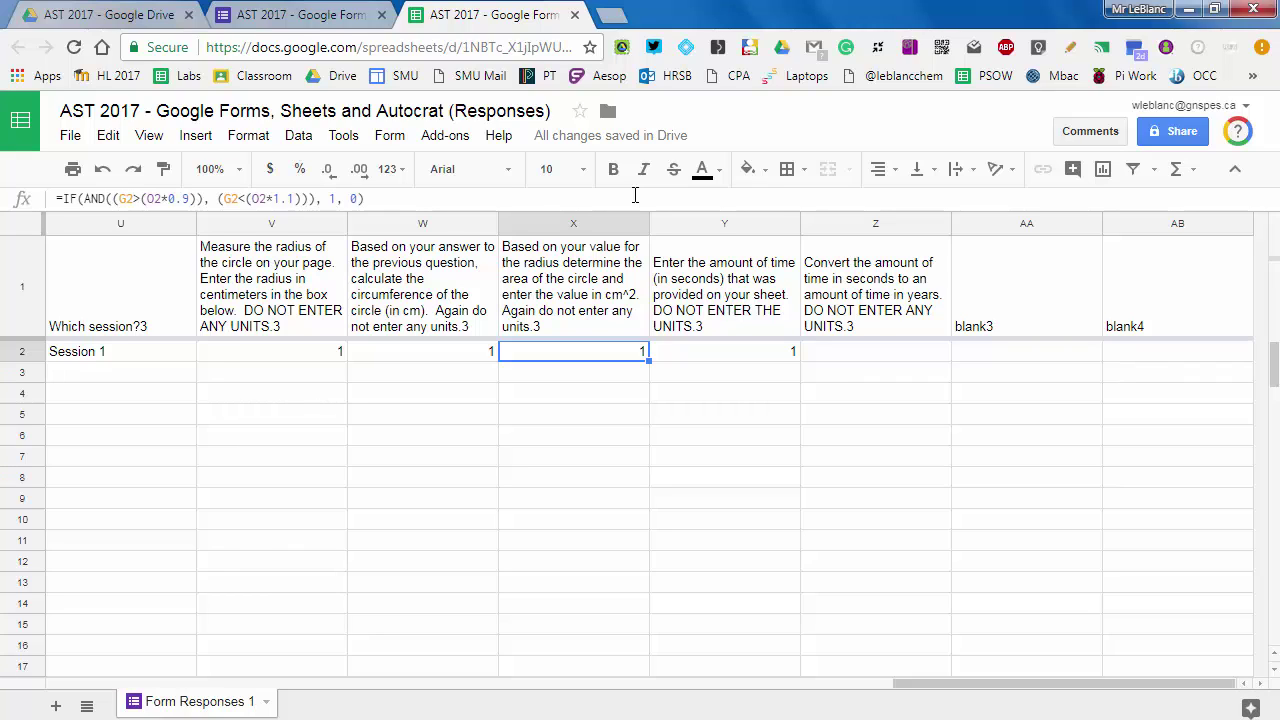
Step: Copy X2's tolerance formula into Z2 for the years value, bringing Score3 to 5
key(ctrl+c)
key(Right)
key(Right)
key(ctrl+v)
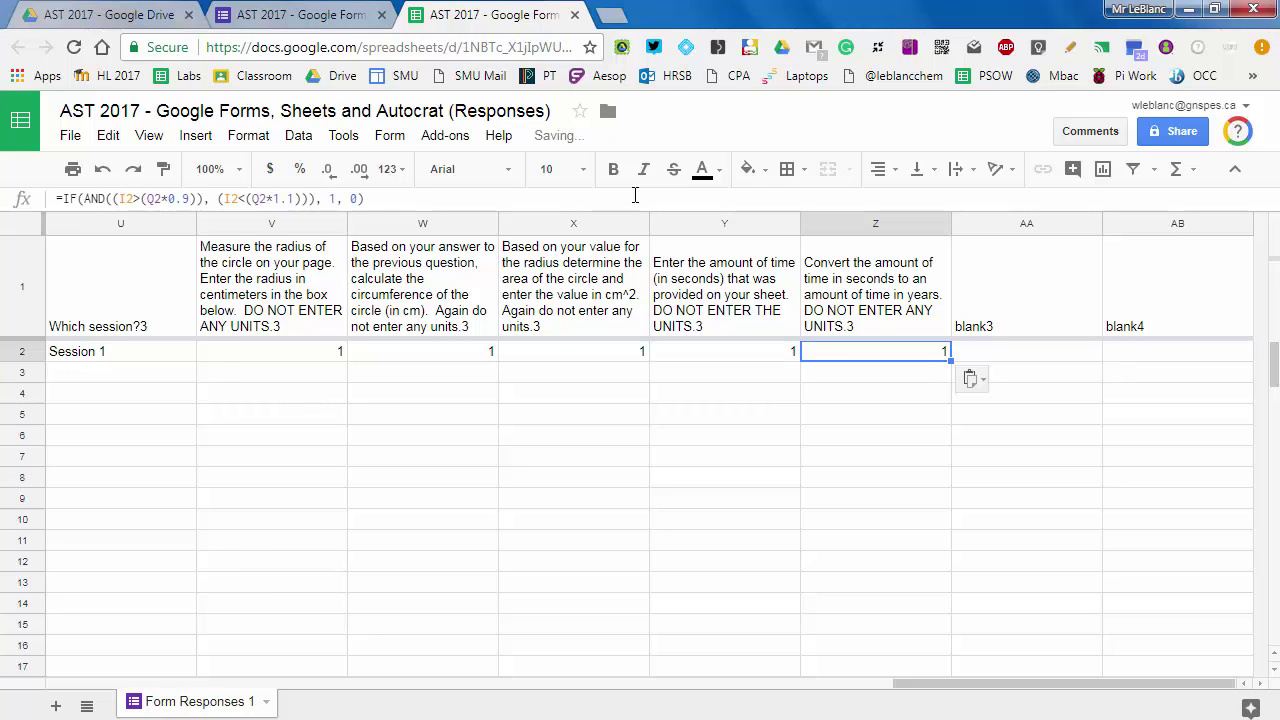
key(Right)
key(Right)
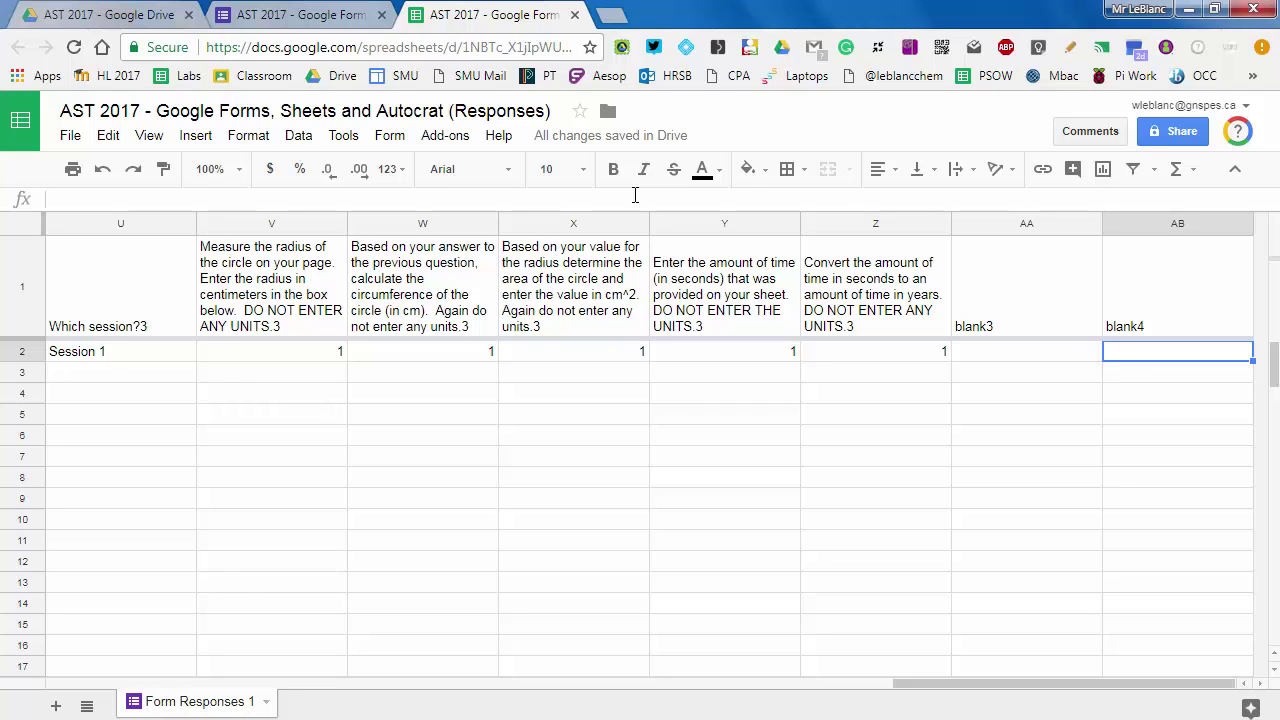
key(Left)
key(Left)
key(Left)
key(Left)
key(Left)
key(Left)
key(Left)
key(Left)
key(Left)
key(Left)
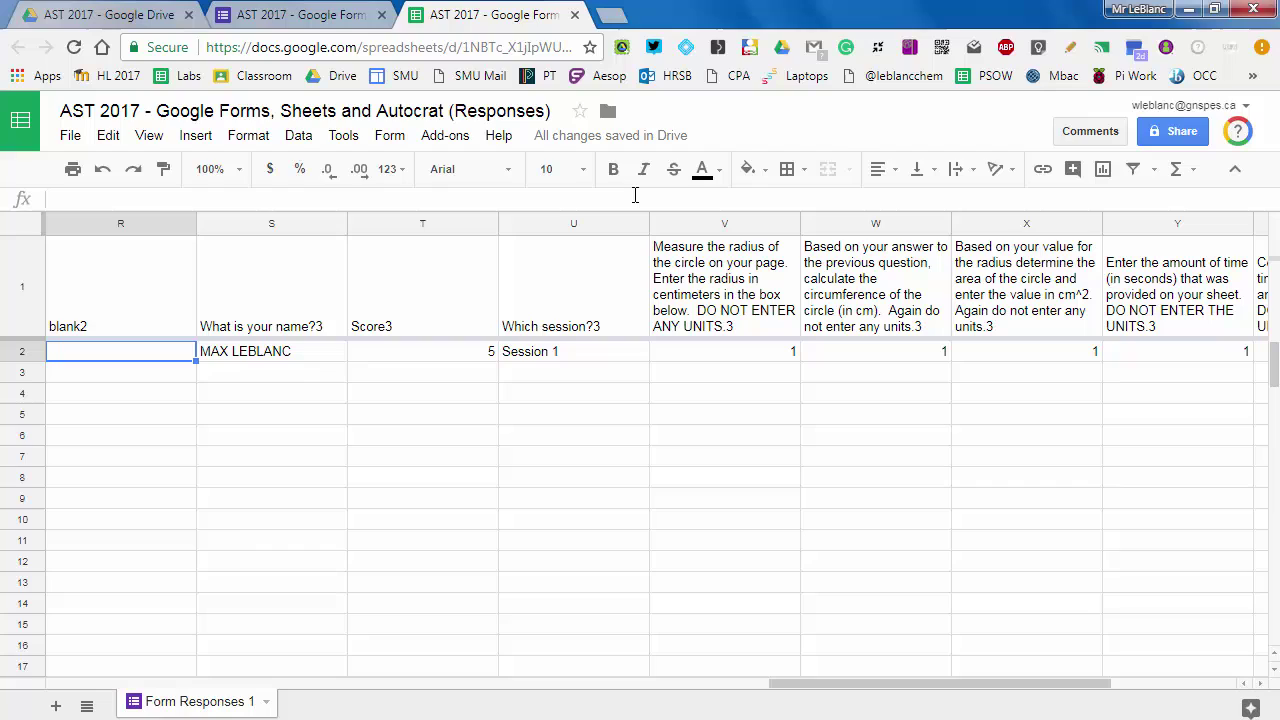